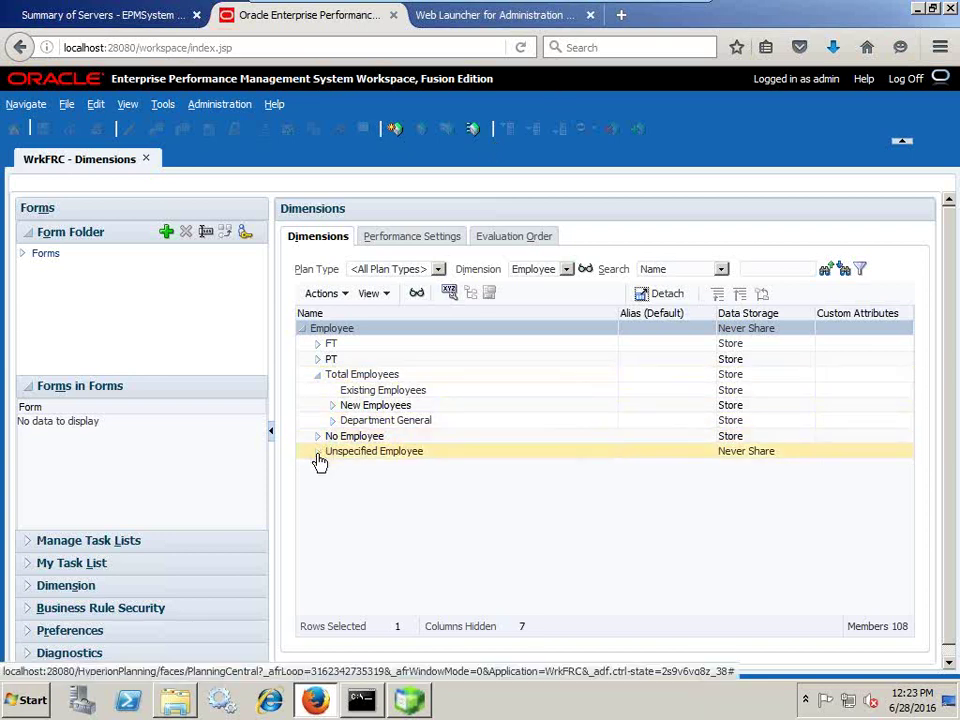
# - Advance the PowerPoint deck from the Employee slide to Predefined Artifacts, then exit the show
pyautogui.moveTo(660, 8)
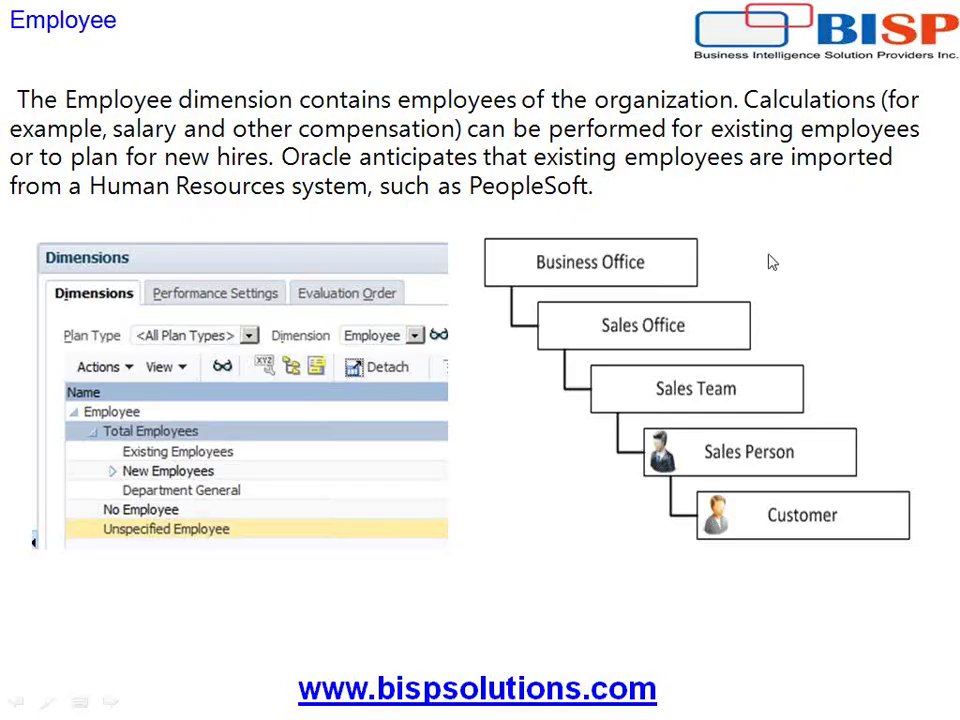
pyautogui.click(797, 355)
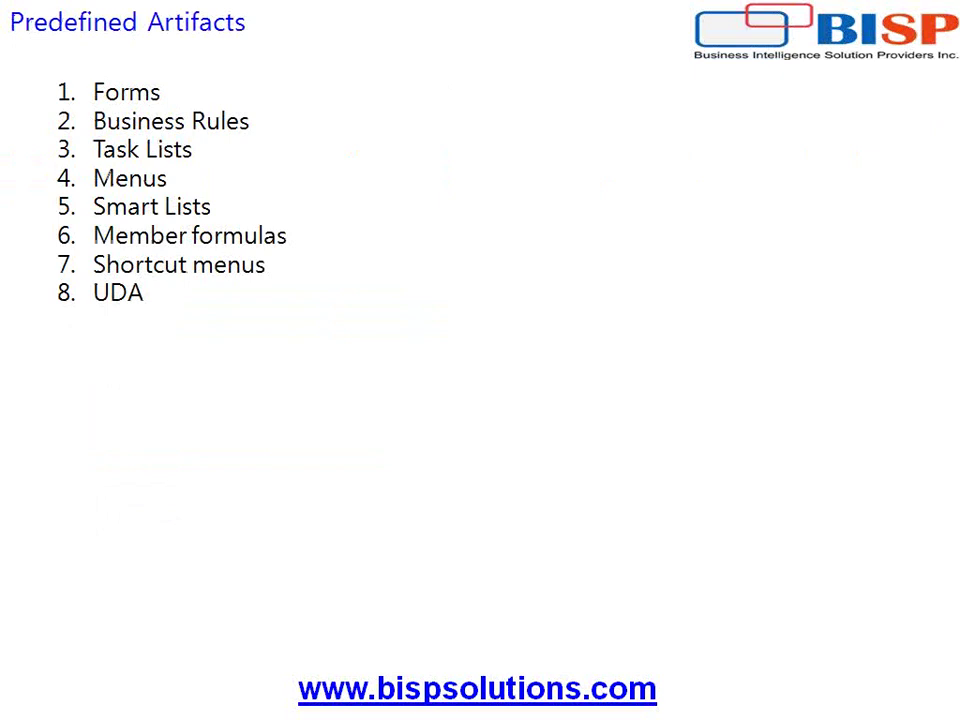
pyautogui.click(165, 348)
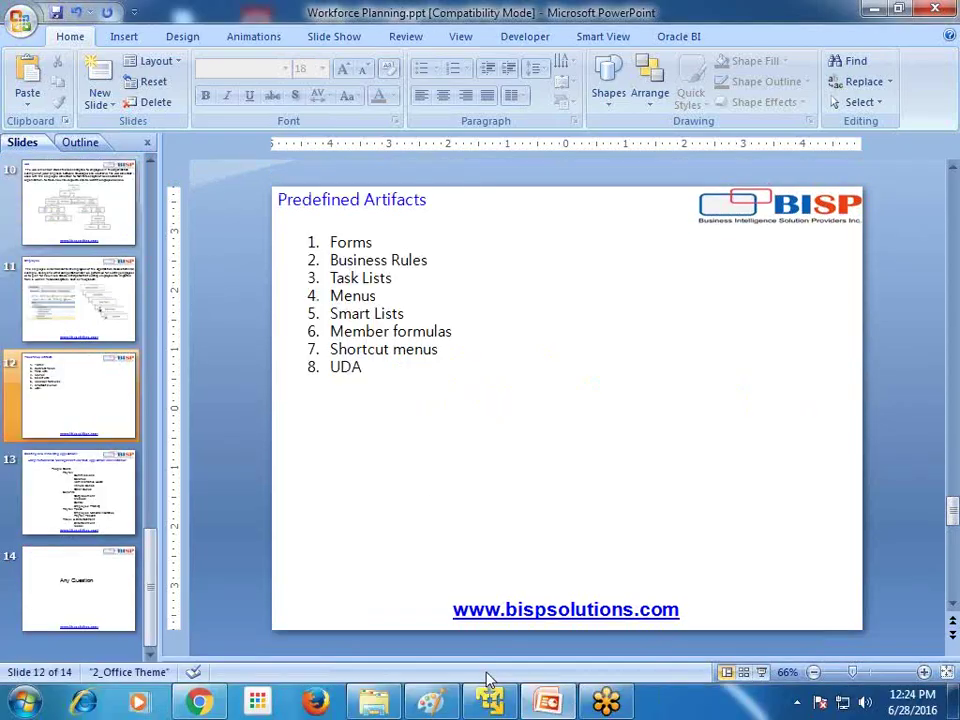
pyautogui.press('super')
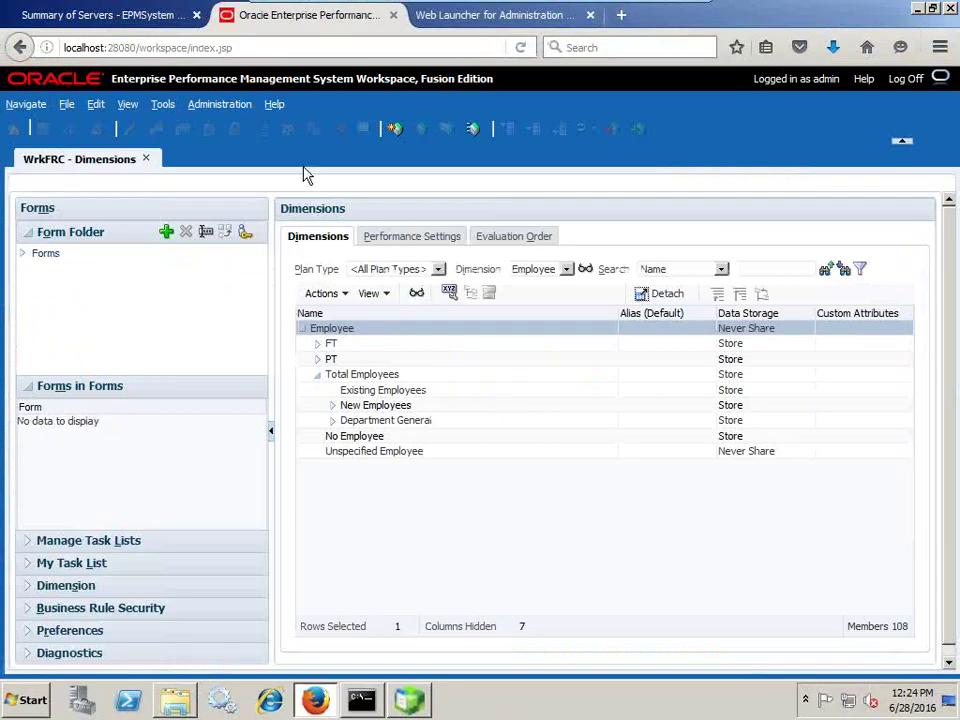
# - Open the application's task lists from the Administration menu
pyautogui.click(233, 104)
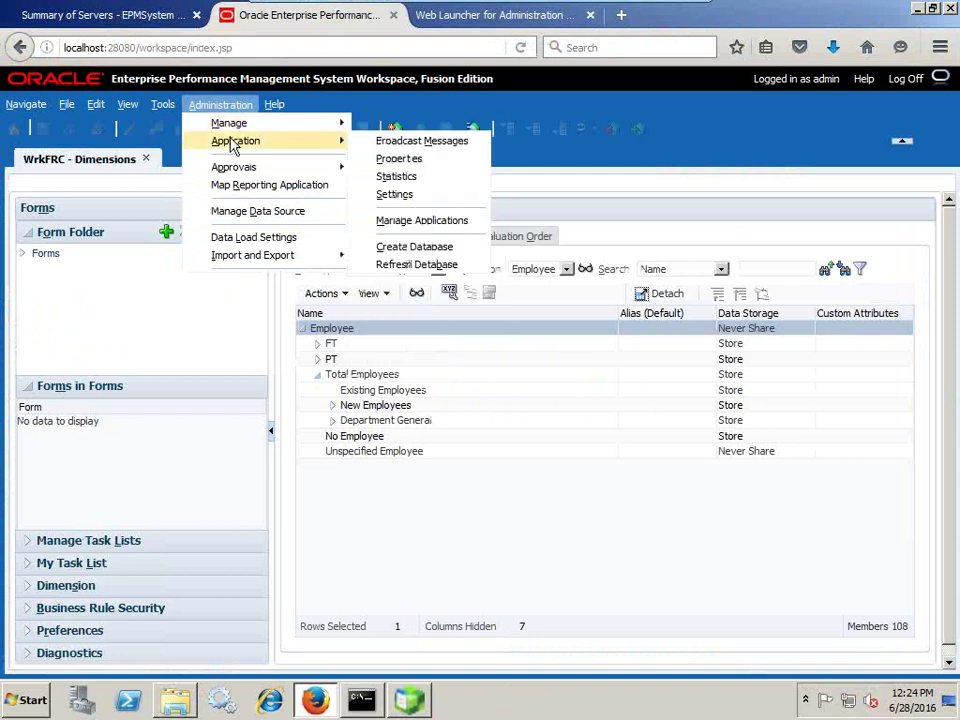
pyautogui.moveTo(274, 127)
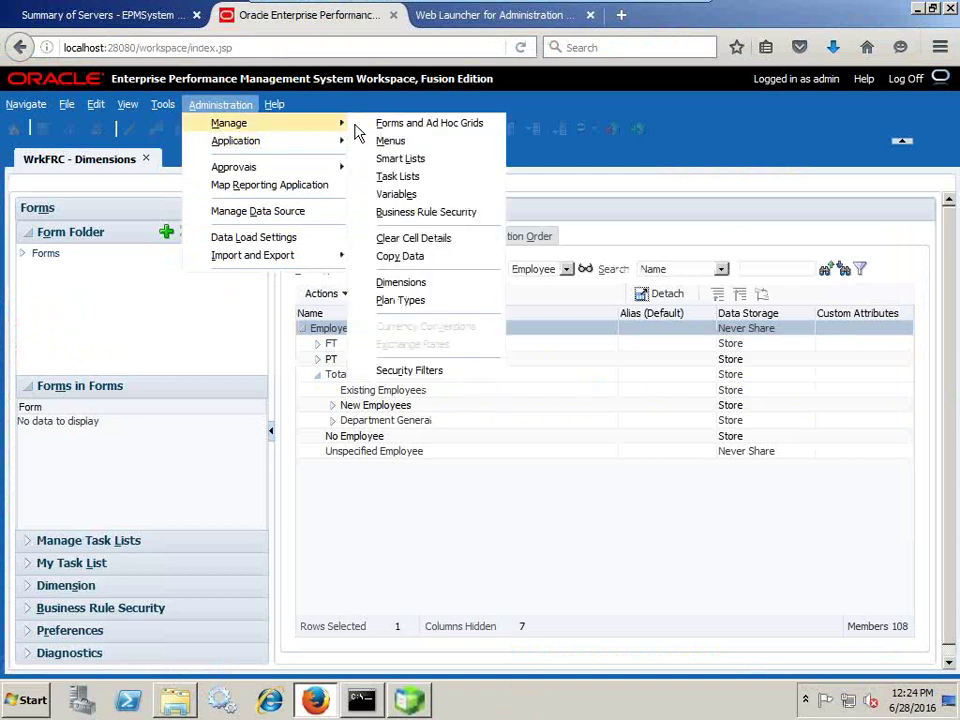
pyautogui.click(405, 178)
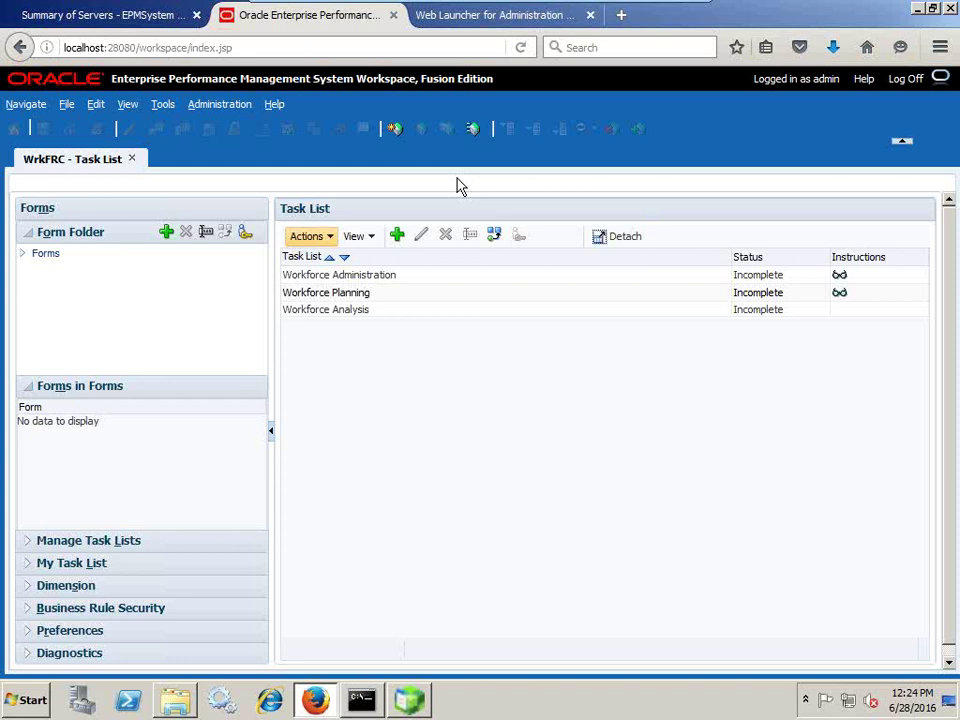
# - Expand the Forms, Workforce and Application Administration form folders, then return to the slides
pyautogui.click(226, 106)
pyautogui.moveTo(270, 128)
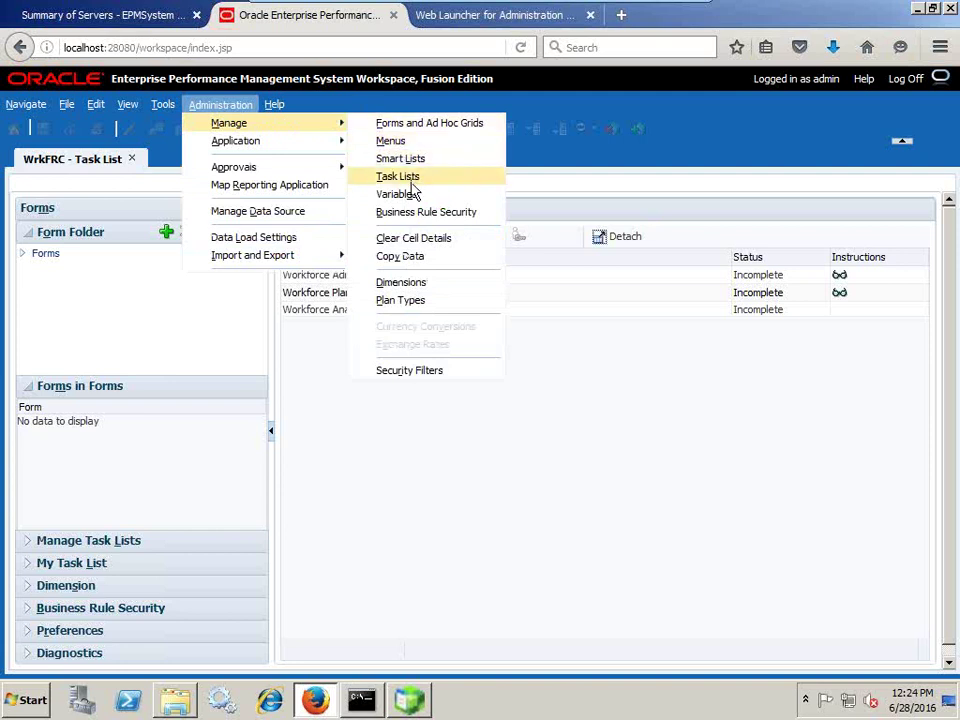
pyautogui.click(24, 256)
pyautogui.click(38, 269)
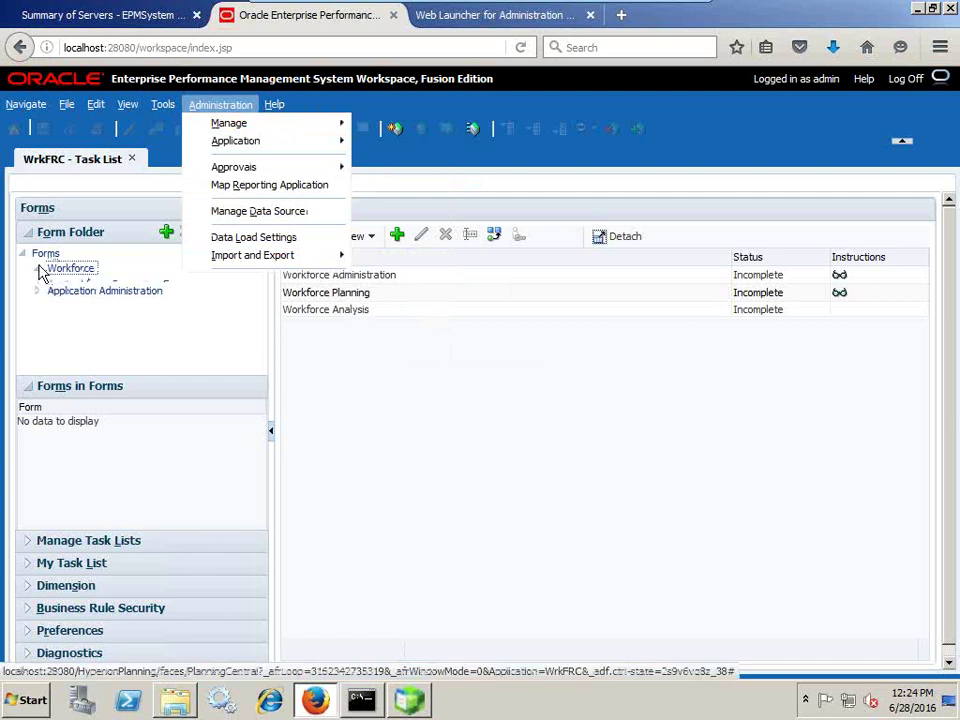
pyautogui.click(40, 302)
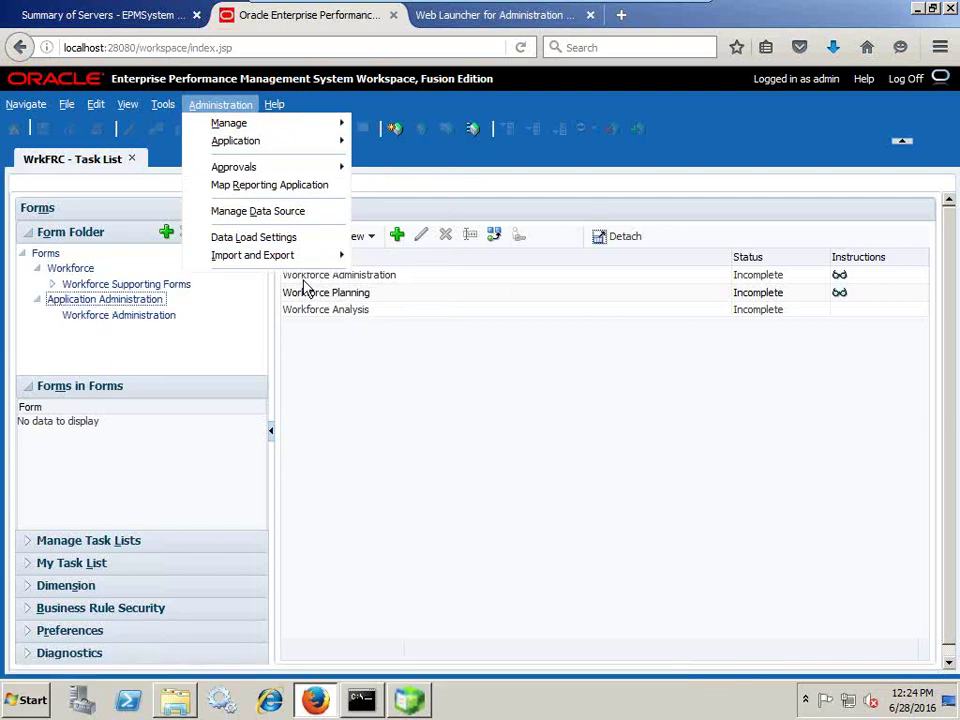
pyautogui.click(658, 10)
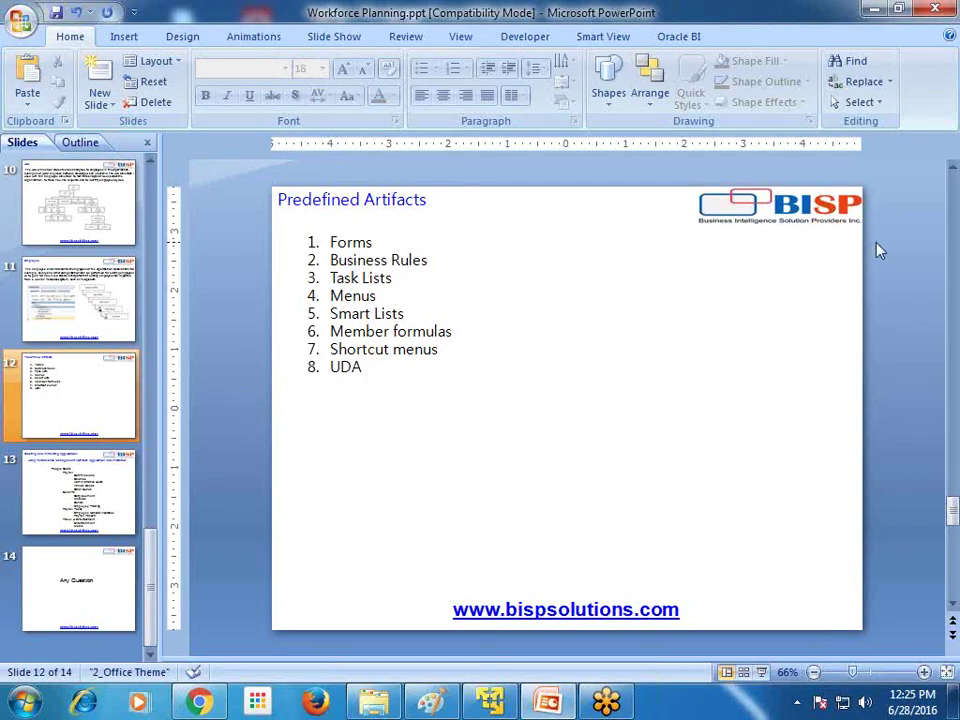
pyautogui.scroll(-1, 880, 250)
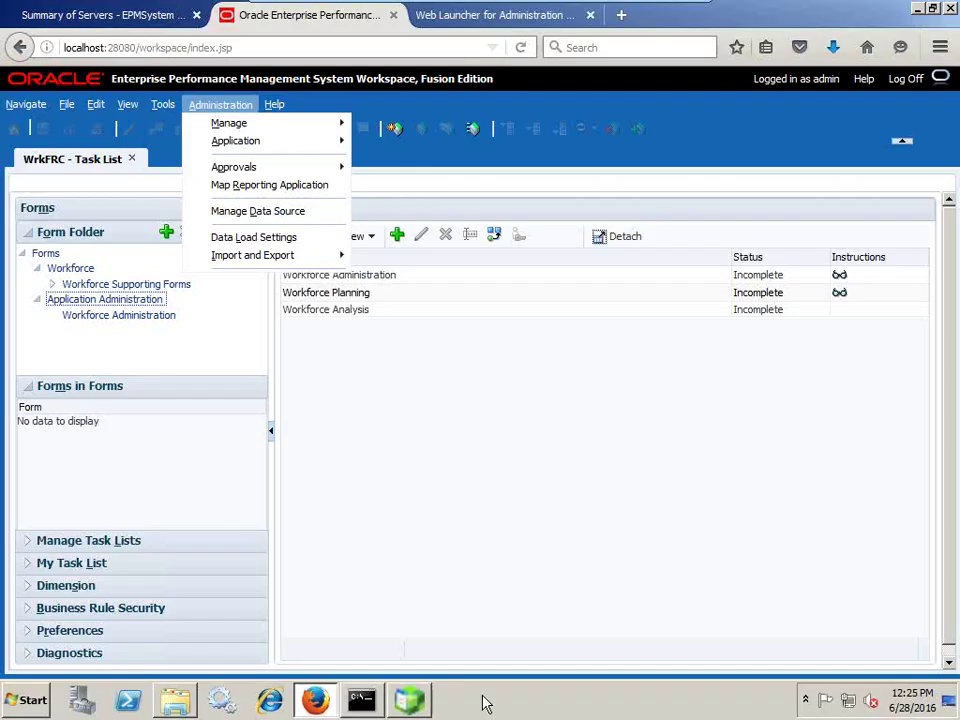
# - Leave slide 13's People Costs outline and bring the Workspace virtual machine back
pyautogui.click(488, 702)
# - Launch a Command Prompt through the Start menu search for cmd
pyautogui.click(358, 275)
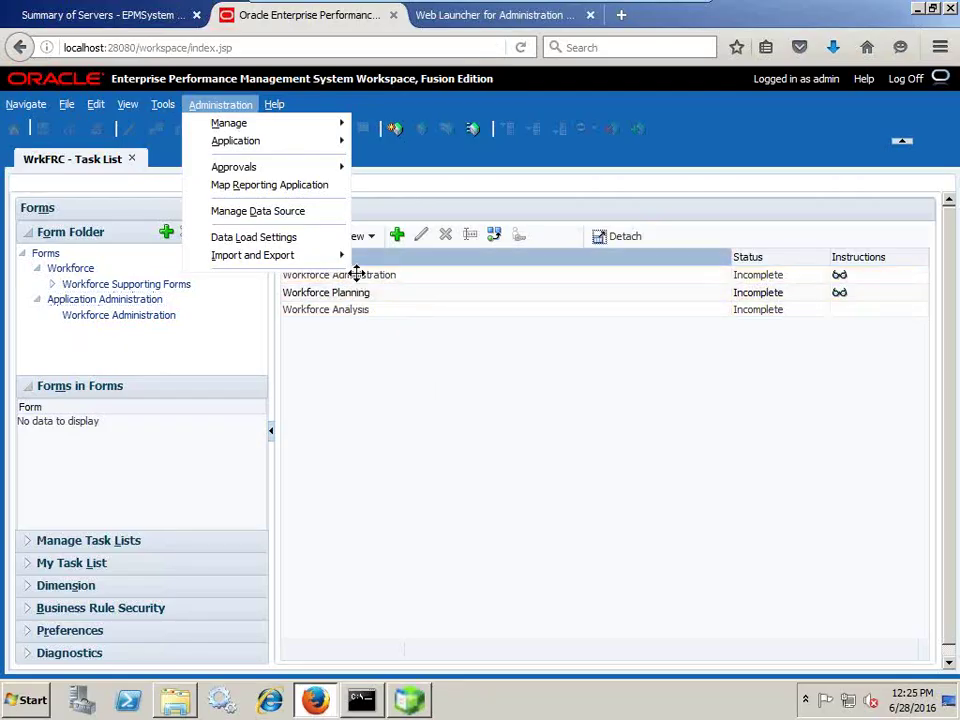
pyautogui.click(28, 698)
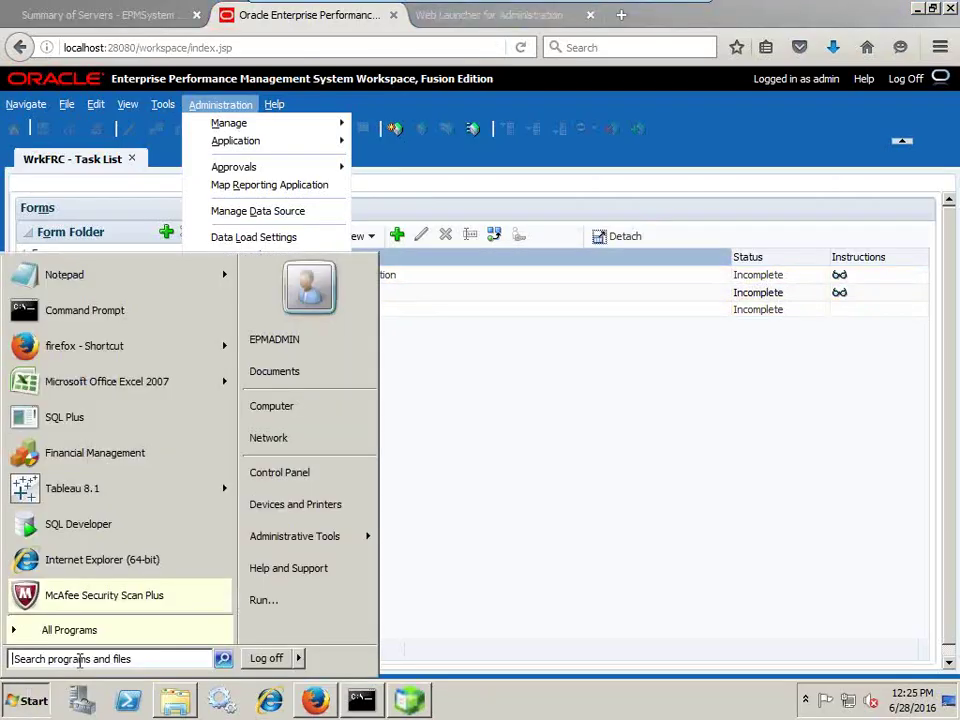
pyautogui.click(85, 657)
pyautogui.write('not')
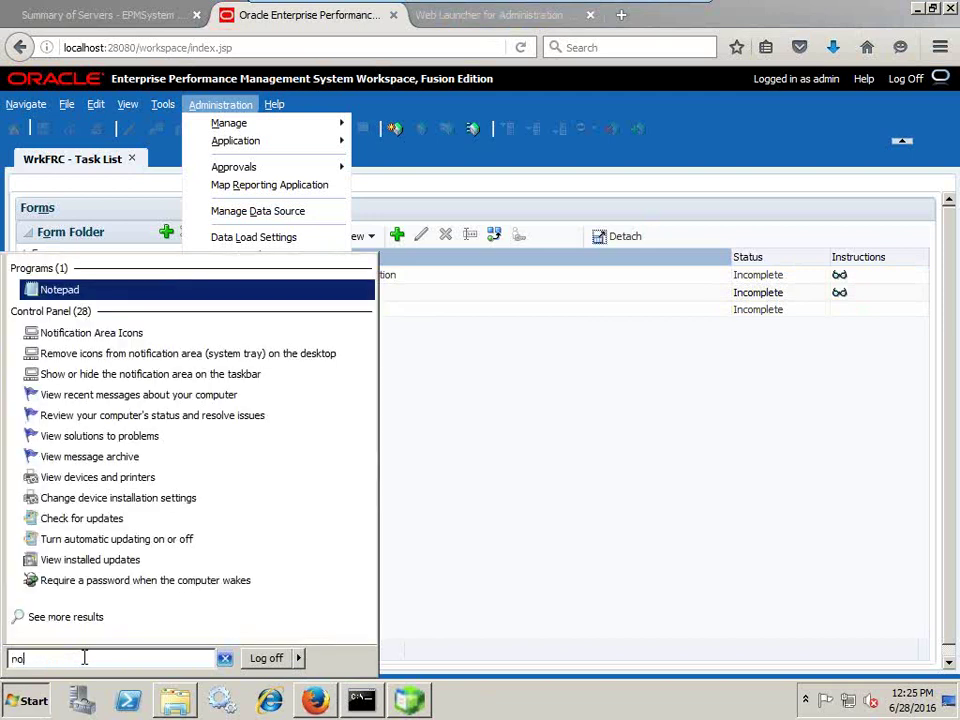
pyautogui.press('Escape')
pyautogui.write('cmd')
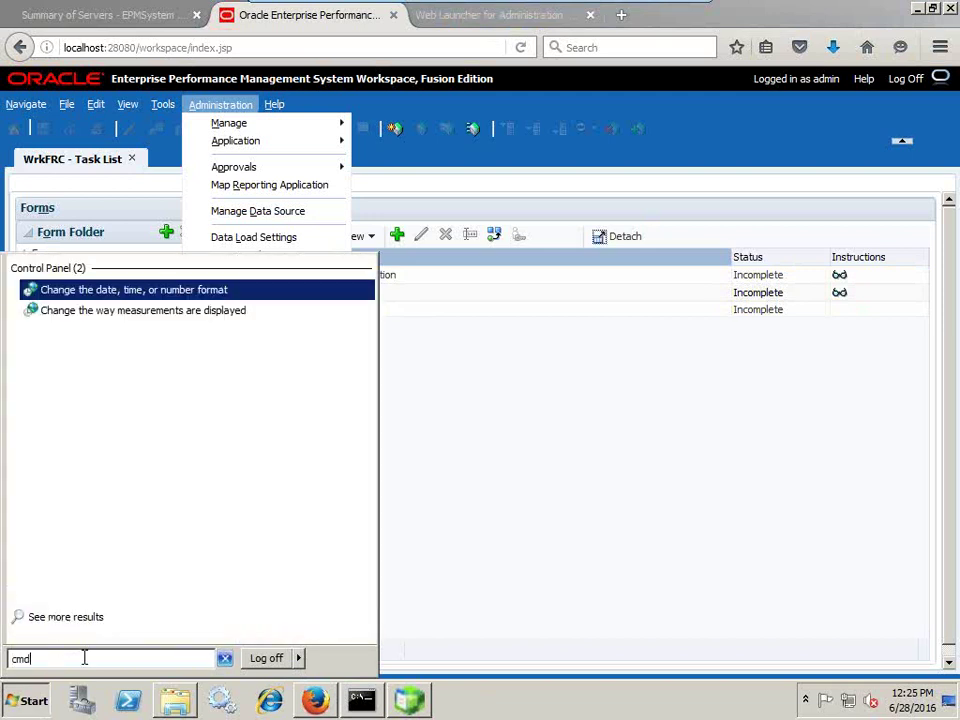
pyautogui.press('Return')
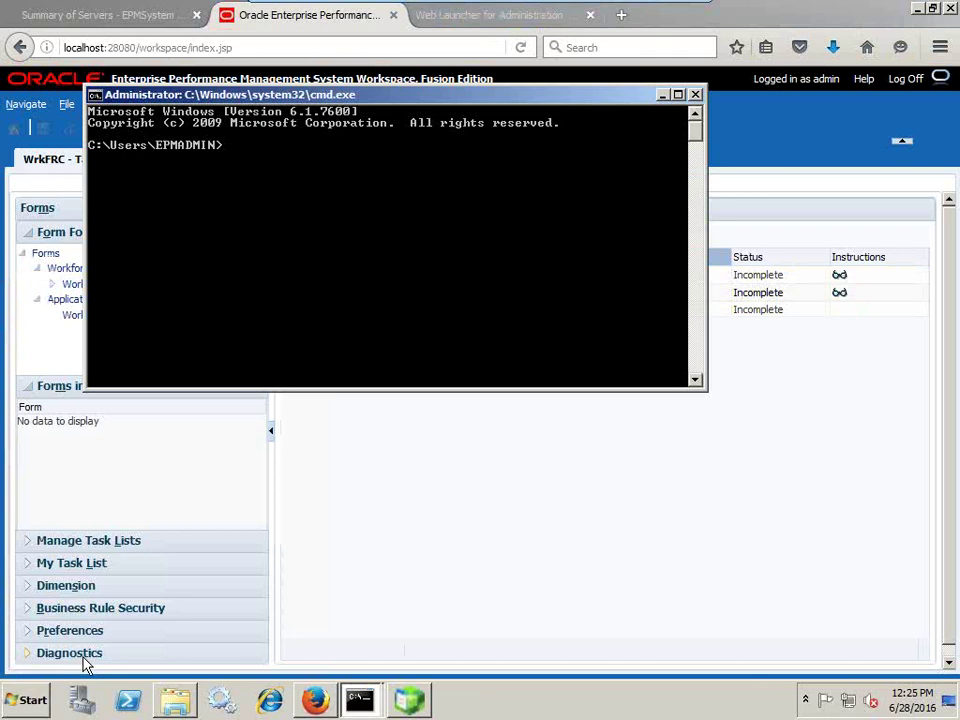
# - Run sqlplus and try logging in '/ as sysdba', which fails with ORA-12560
pyautogui.write('sqlplus')
pyautogui.press('Return')
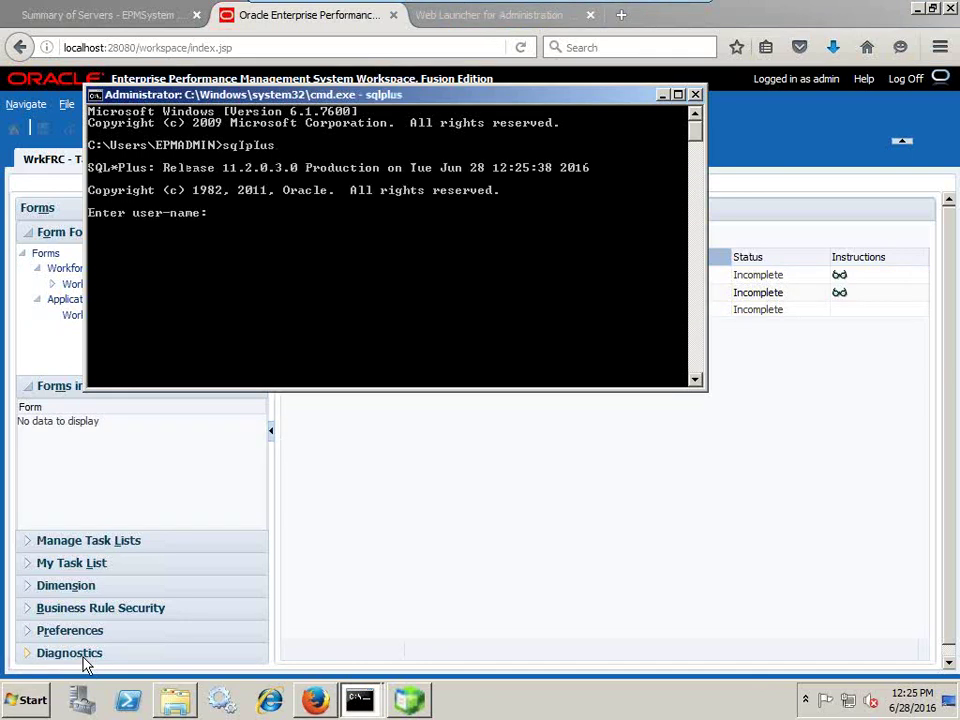
pyautogui.write('/ as sysdba')
pyautogui.press('Return')
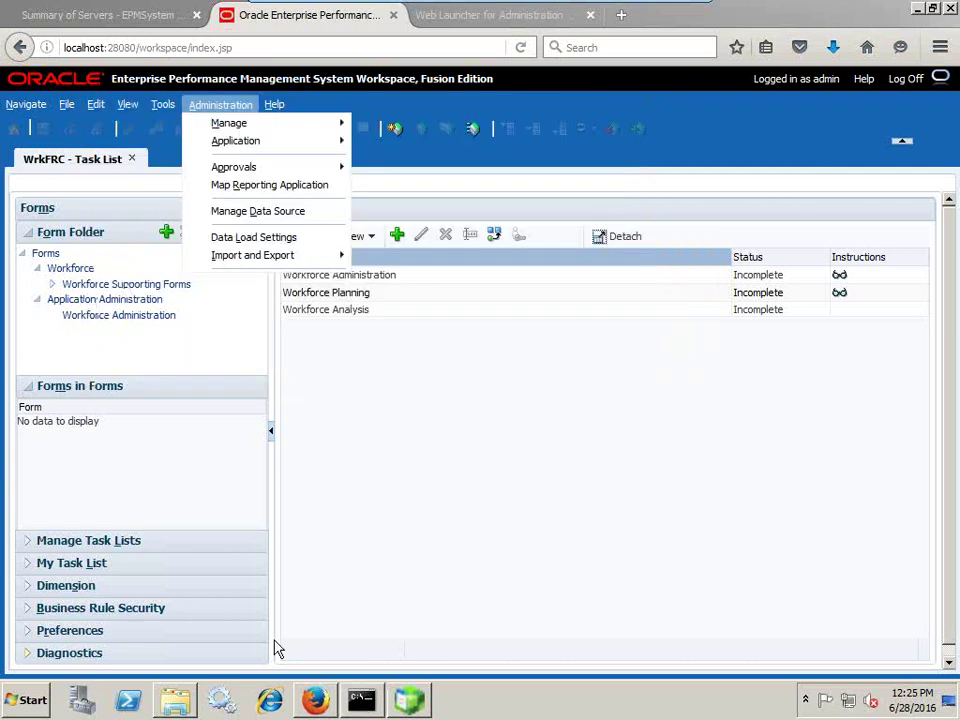
# - Browse to D:\app\EPMADMIN\product\11.2.0\dbhome_1\BIN and launch sqlplus from there
pyautogui.click(175, 699)
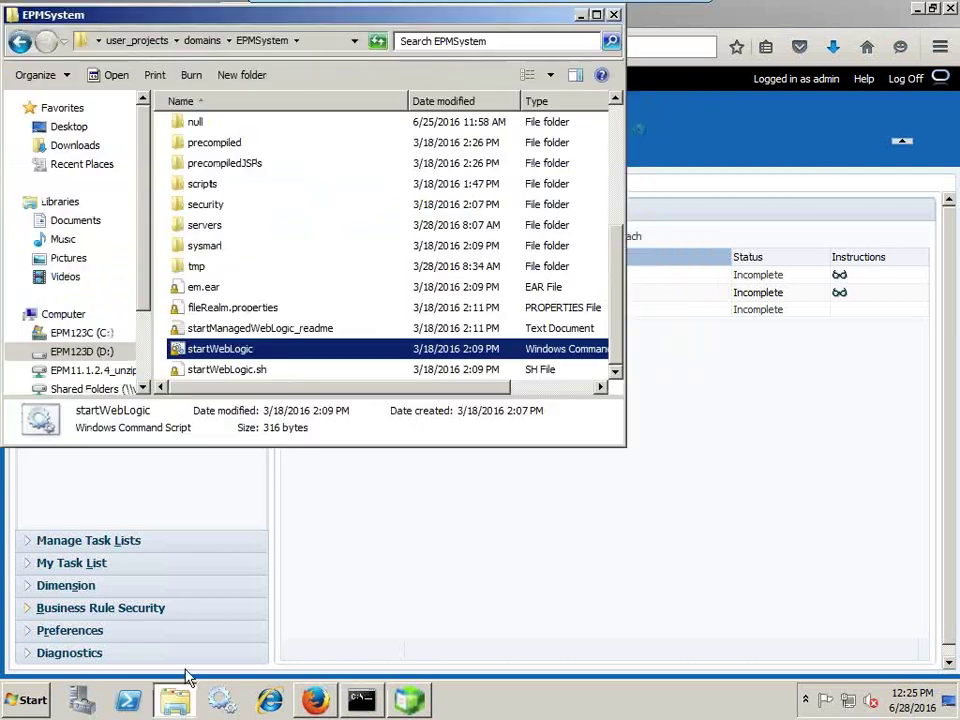
pyautogui.click(616, 130)
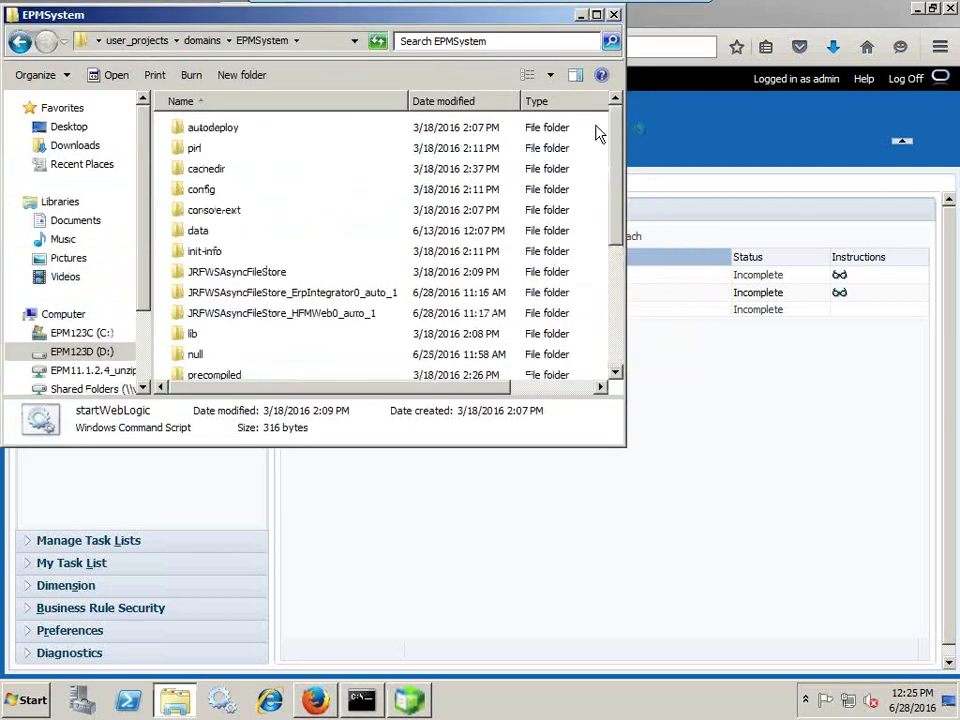
pyautogui.click(90, 352)
pyautogui.click(238, 148)
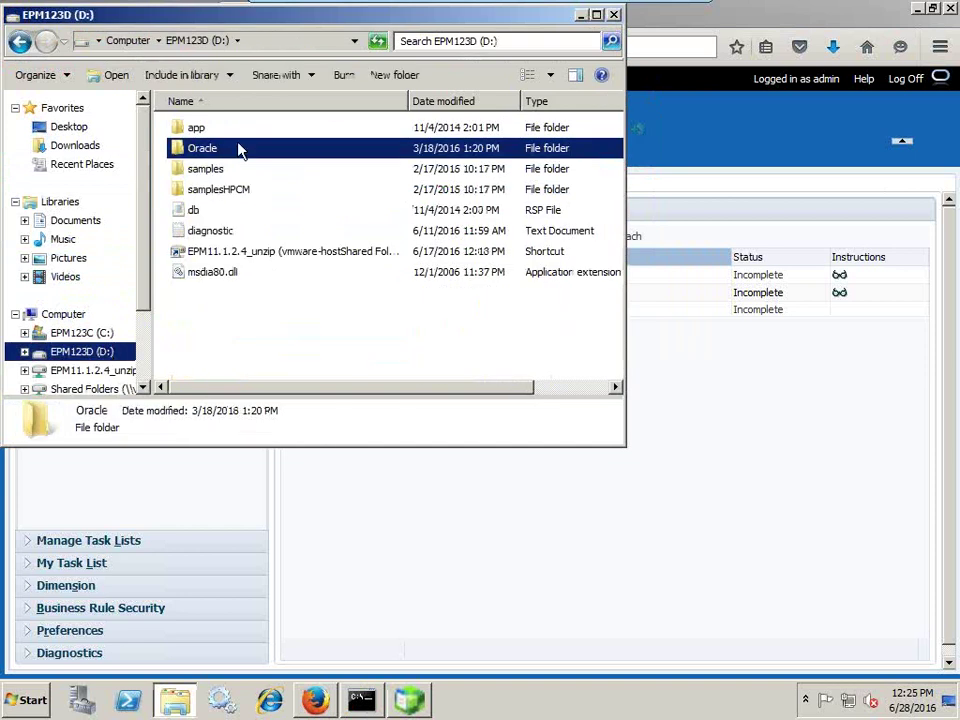
pyautogui.doubleClick(231, 130)
pyautogui.doubleClick(231, 134)
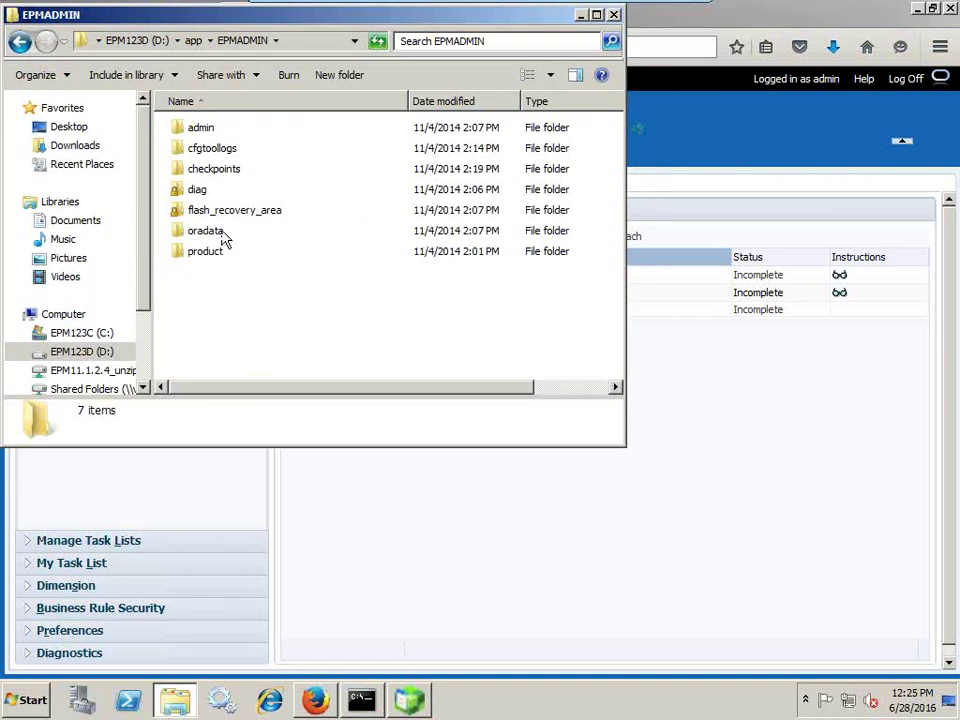
pyautogui.doubleClick(207, 255)
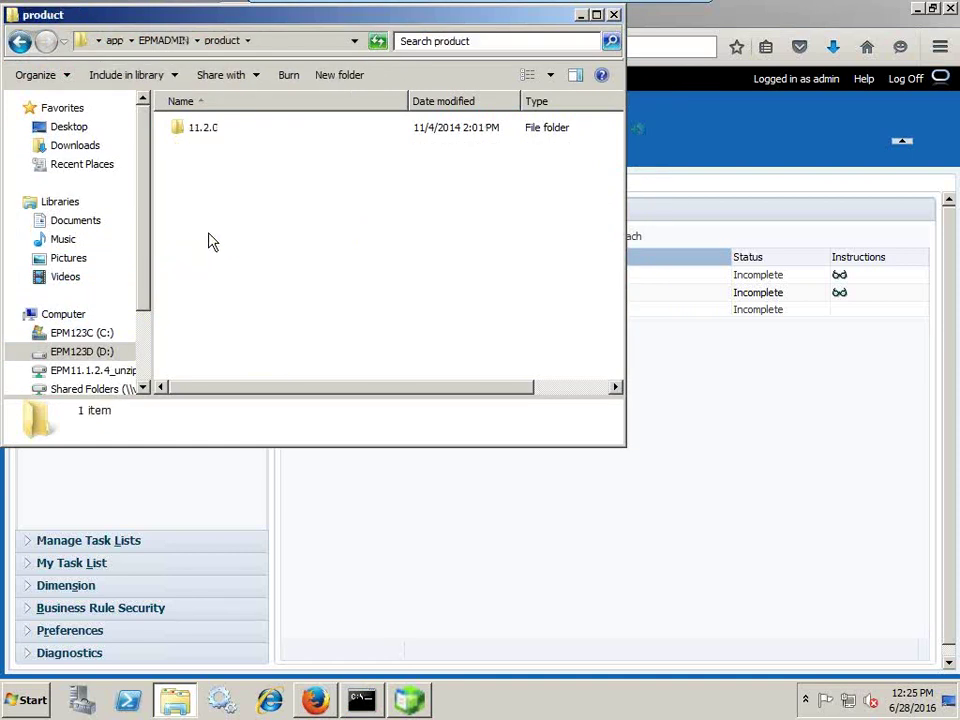
pyautogui.doubleClick(208, 135)
pyautogui.doubleClick(208, 135)
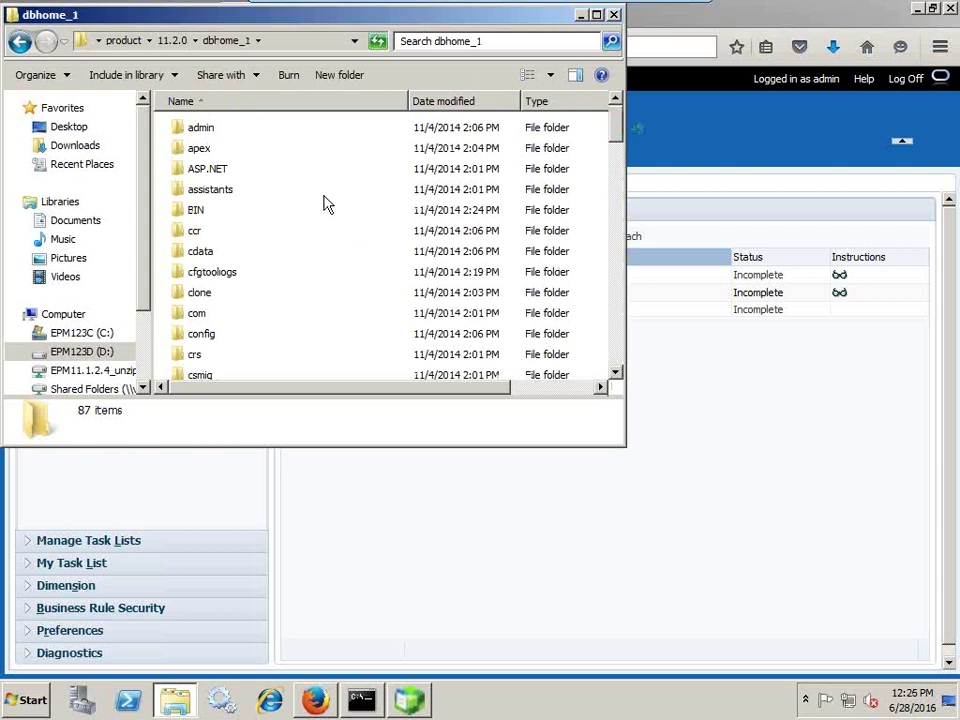
pyautogui.doubleClick(222, 206)
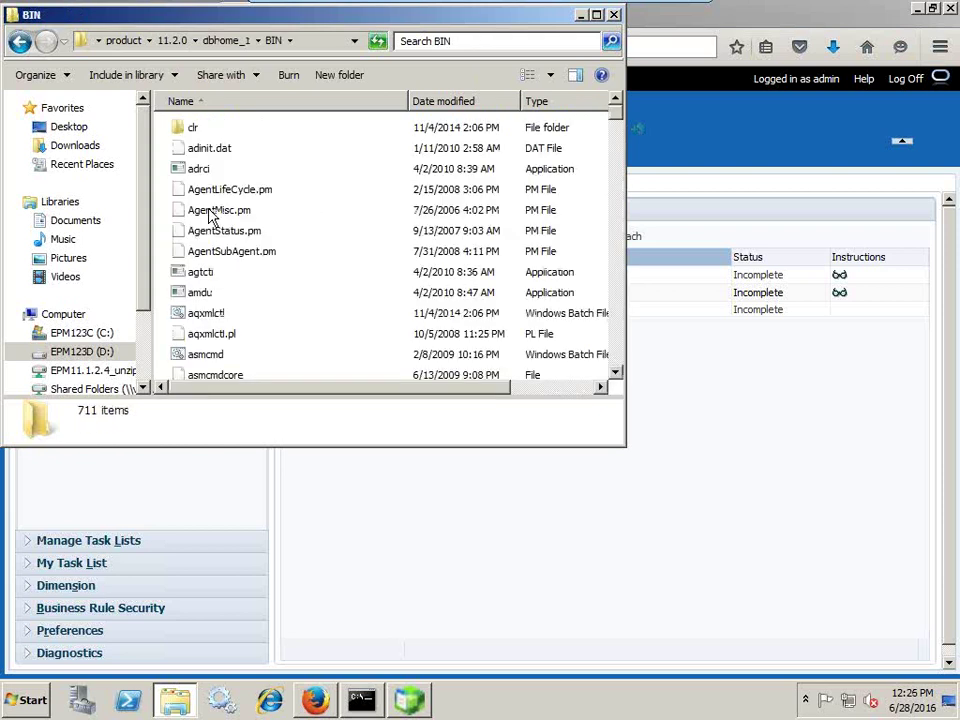
pyautogui.write('sqlplus')
pyautogui.press('Return')
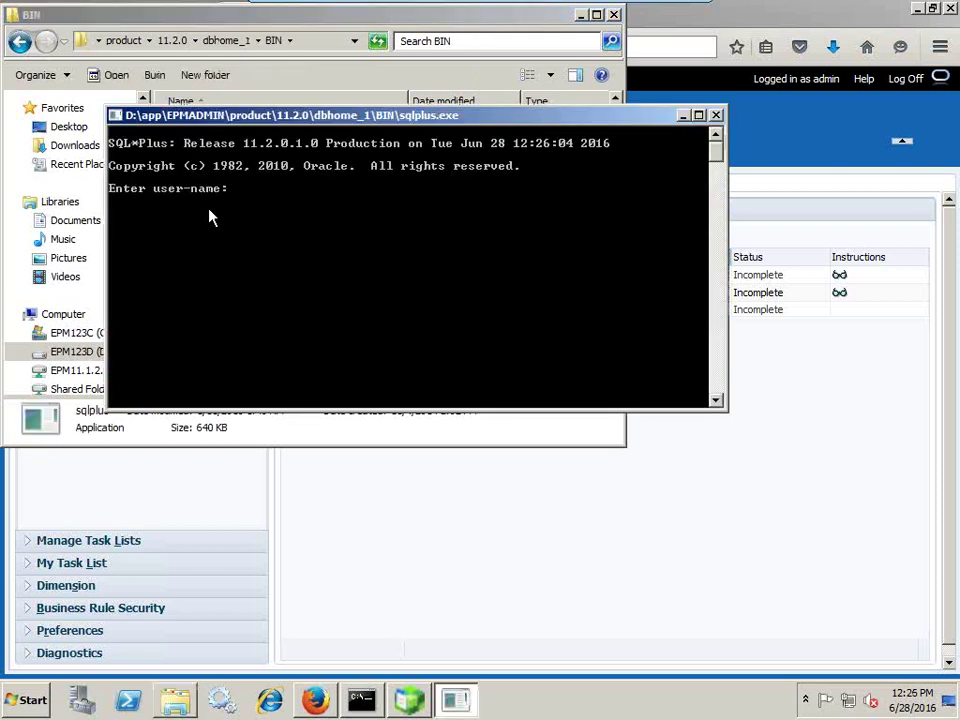
# - Log in as sysdba and create database user wfapp1 with a password
pyautogui.write('/ as sysdba')
pyautogui.press('Return')
pyautogui.write('creta')
pyautogui.press('BackSpace')
pyautogui.press('BackSpace')
pyautogui.write('ae')
pyautogui.press('BackSpace')
pyautogui.write('te us')
pyautogui.write('er ')
pyautogui.write('wfuser')
pyautogui.press('BackSpace')
pyautogui.press('BackSpace')
pyautogui.press('BackSpace')
pyautogui.press('BackSpace')
pyautogui.write('app1 identif')
pyautogui.press('BackSpace')
pyautogui.write('entified')
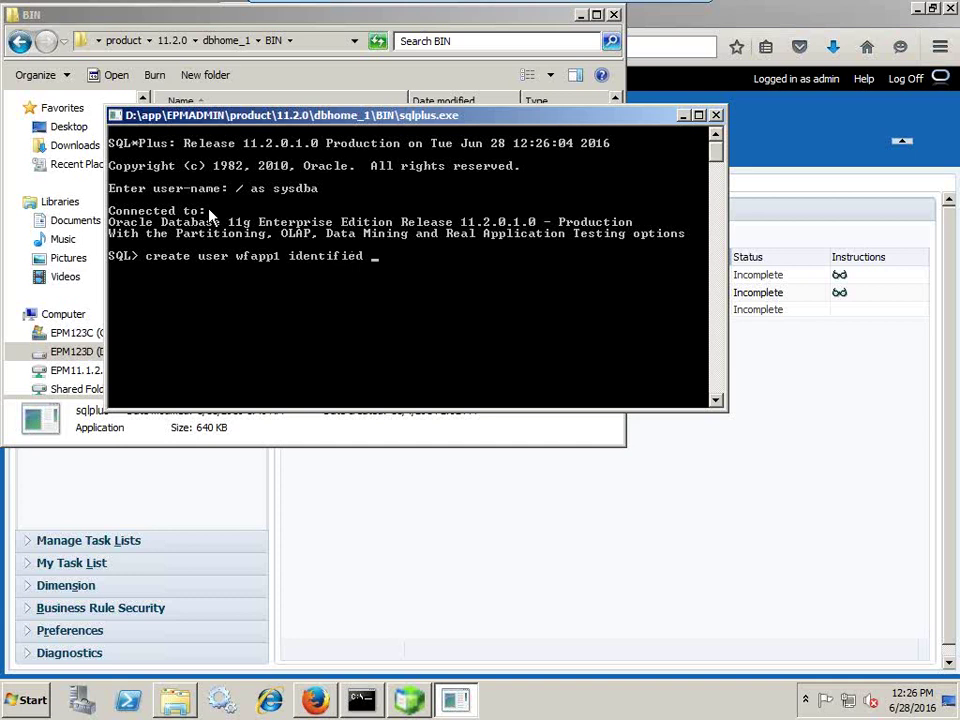
pyautogui.write(' by password;')
pyautogui.press('Return')
# - Grant wfapp1 the dba, connect and create session privileges, then return to Workspace
pyautogui.write('grant dba,co')
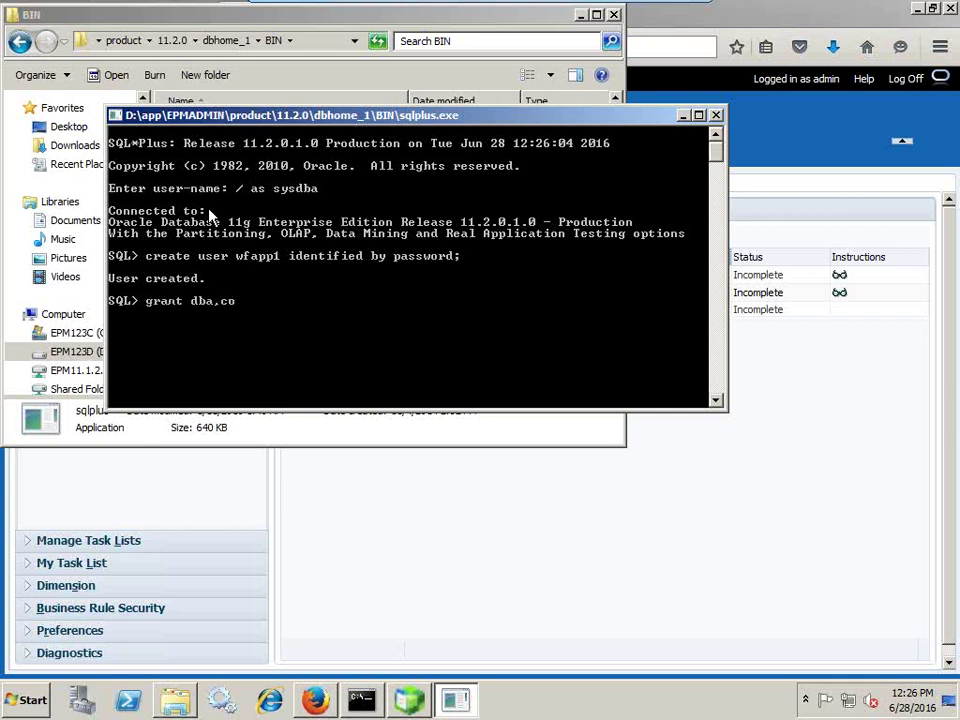
pyautogui.write('nnect,create session t')
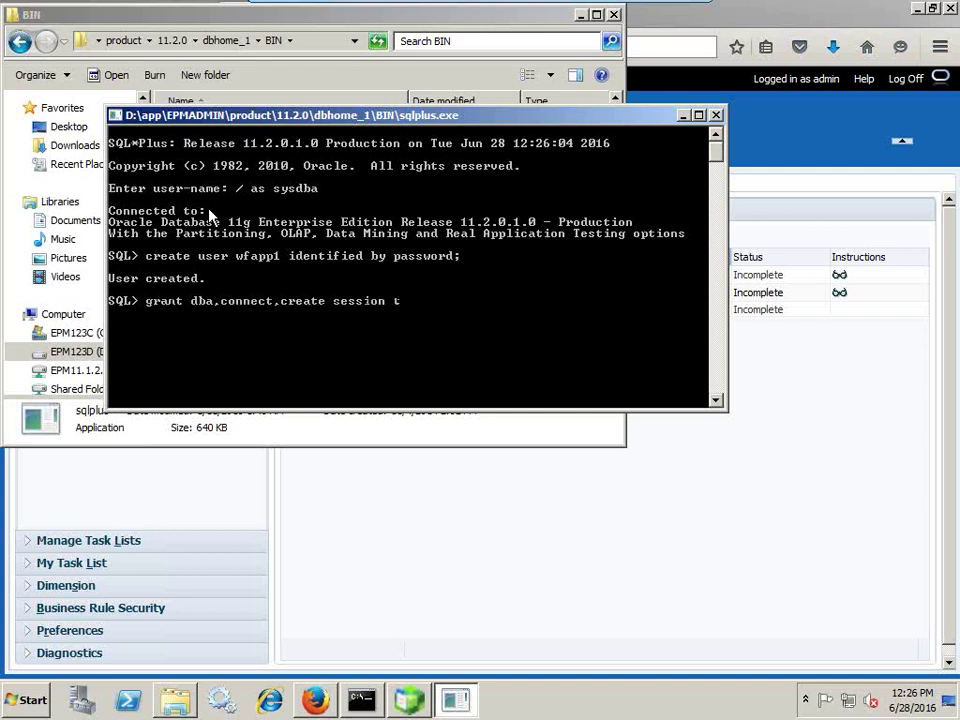
pyautogui.write('o wfapp1;')
pyautogui.press('Return')
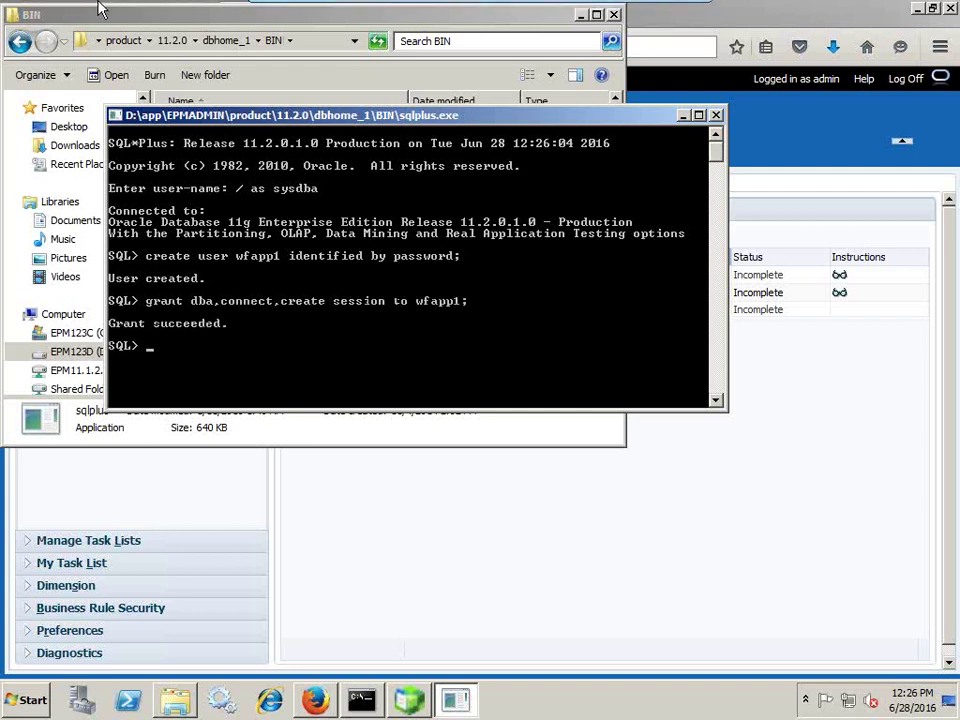
pyautogui.click(798, 16)
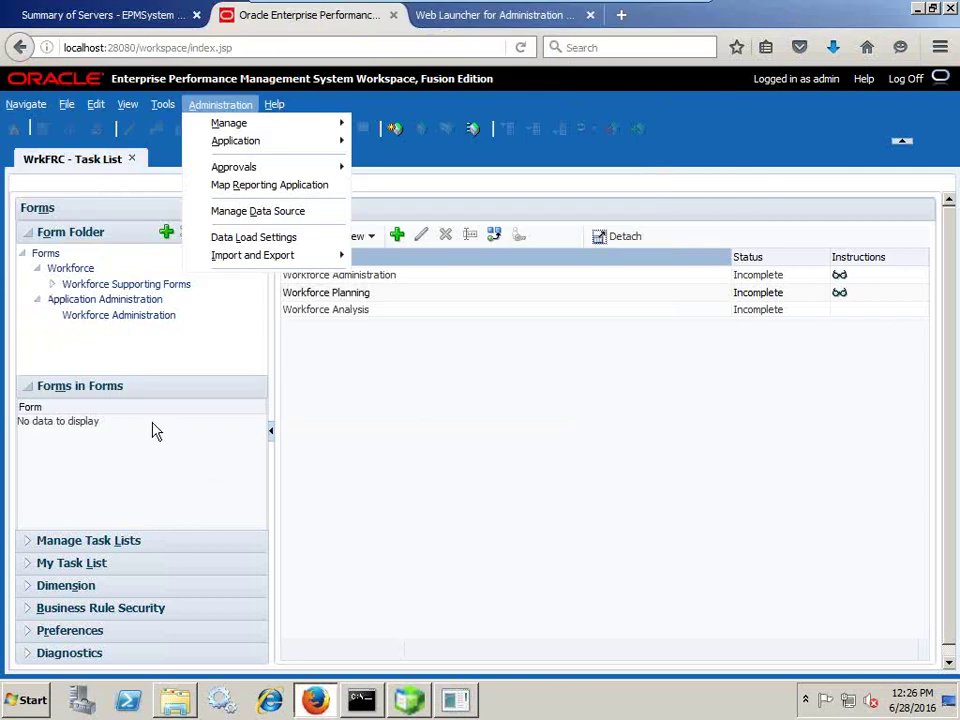
# - Close the WrkFRC task list and open the Application Library
pyautogui.click(133, 159)
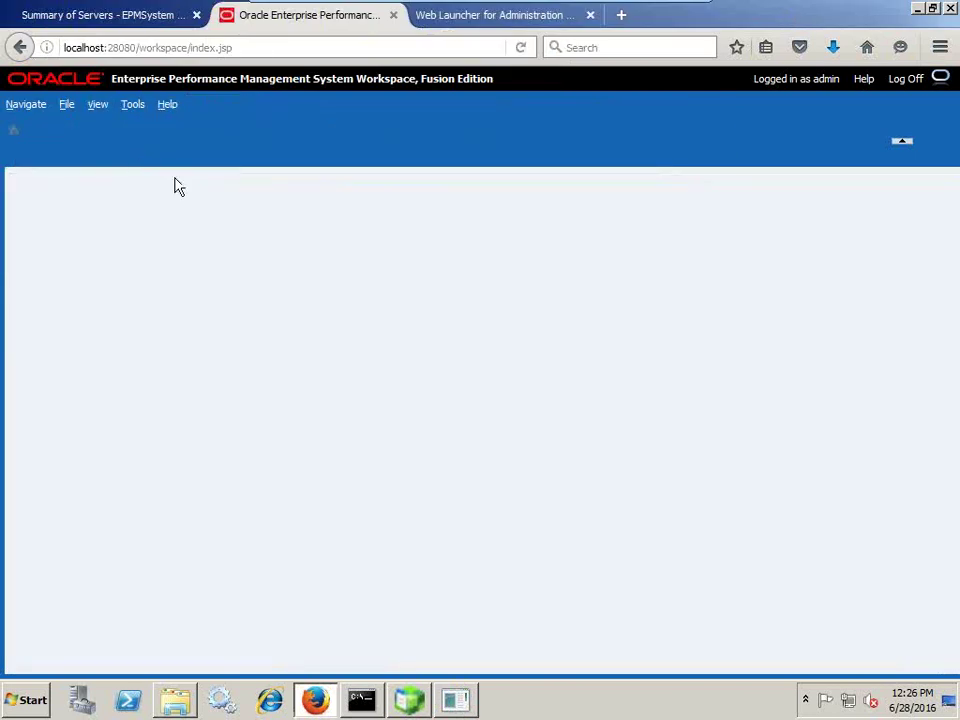
pyautogui.click(28, 106)
pyautogui.moveTo(45, 165)
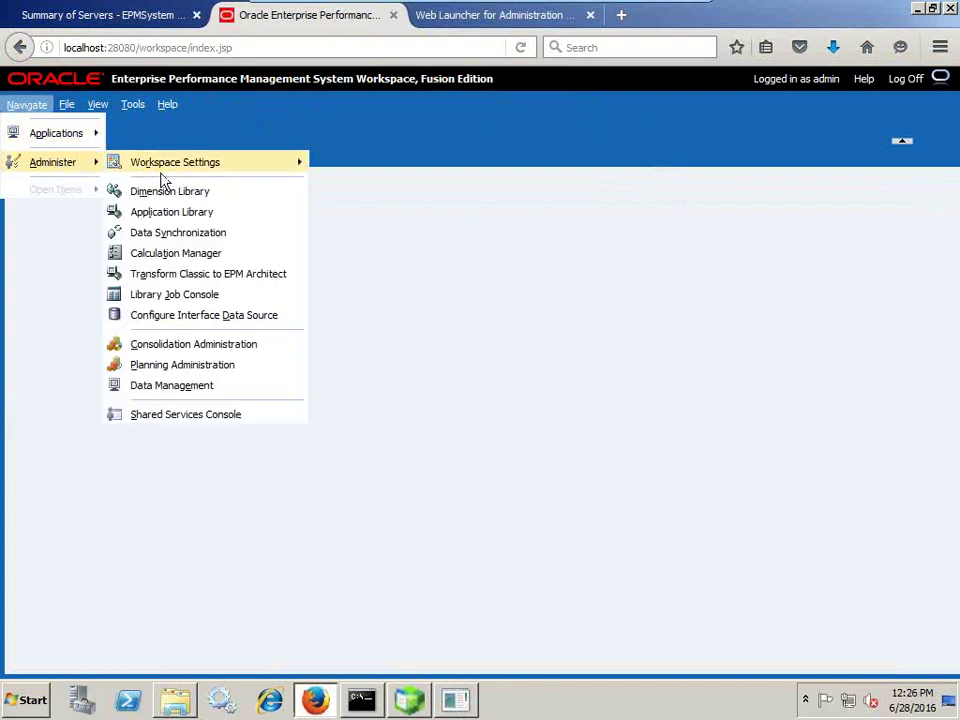
pyautogui.click(216, 214)
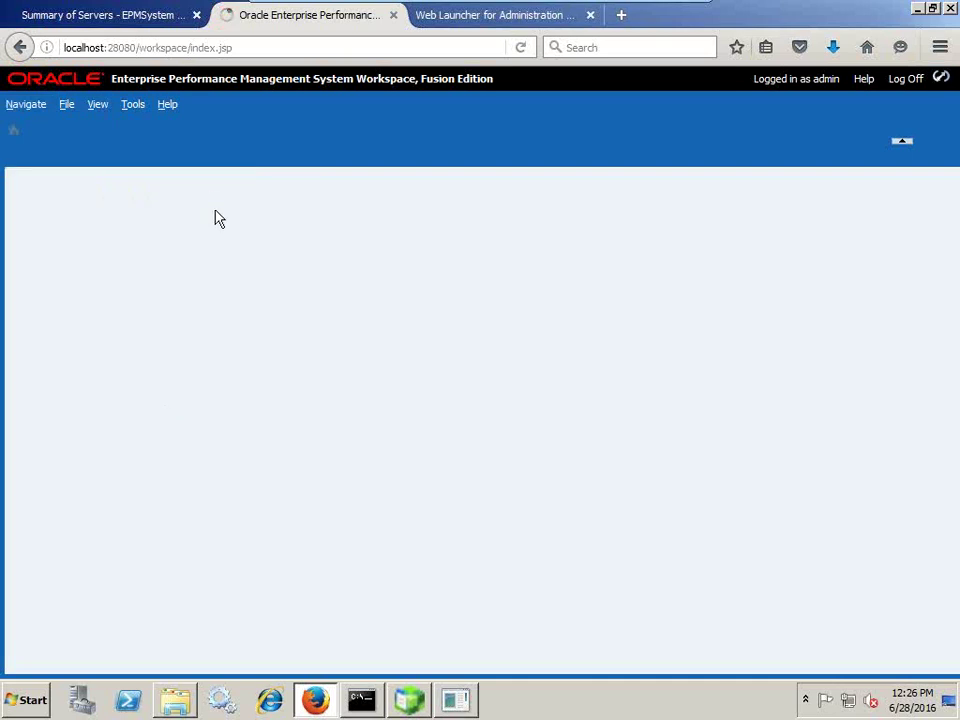
# - Start a new application in the Application Creation Wizard via File > New
pyautogui.click(67, 104)
pyautogui.moveTo(90, 122)
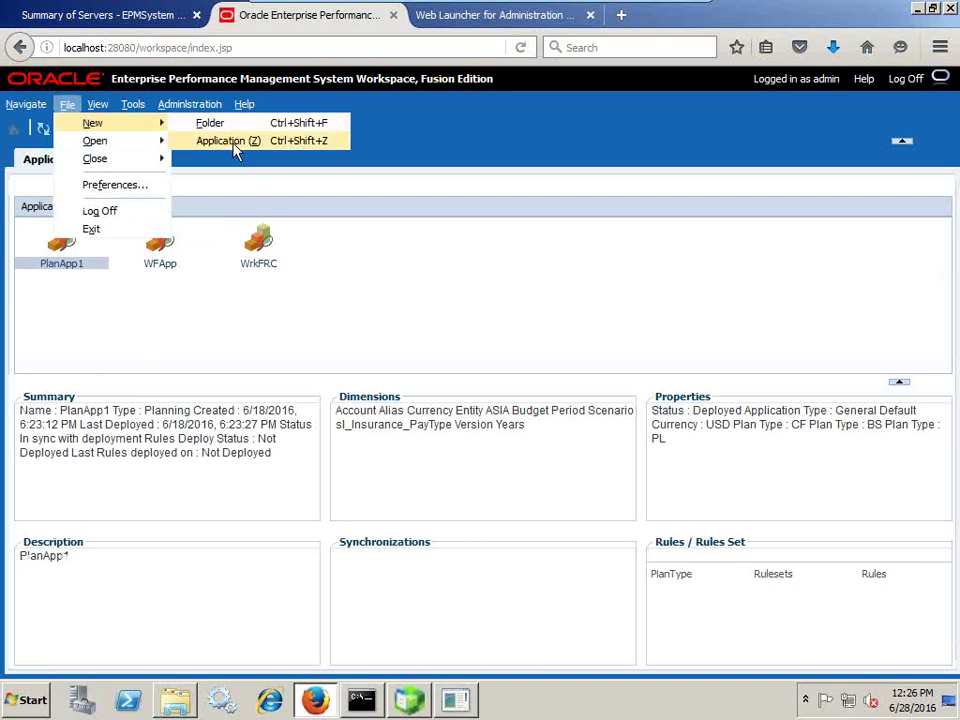
pyautogui.click(237, 139)
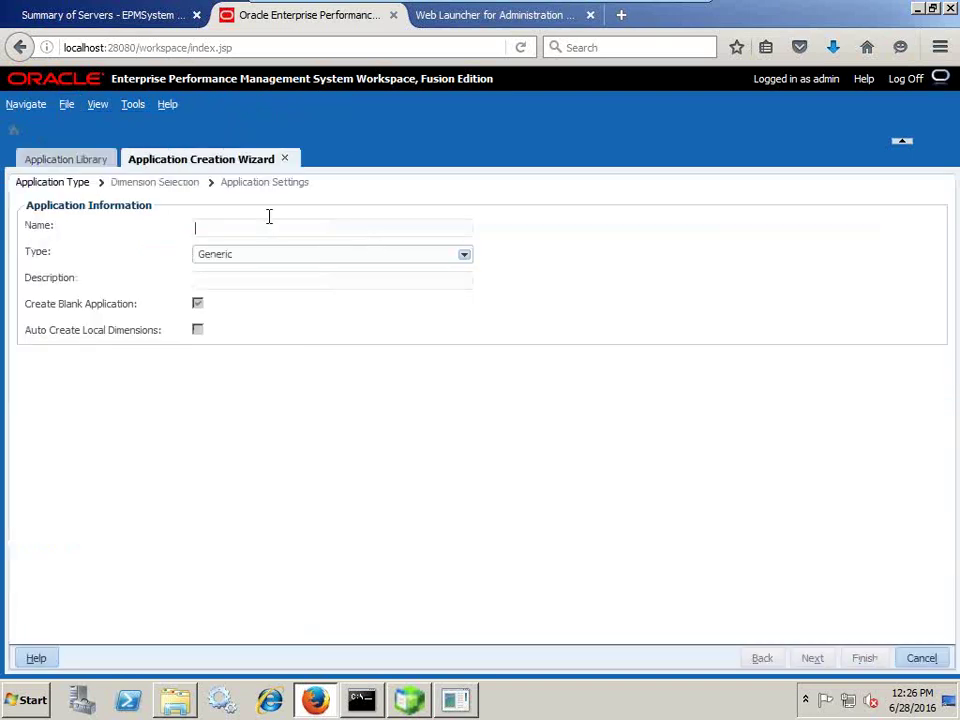
# - Name the application WFApp2, Planning type, auto-create local dimensions, description 'Workforce Planning Application'
pyautogui.write('WFApp2')
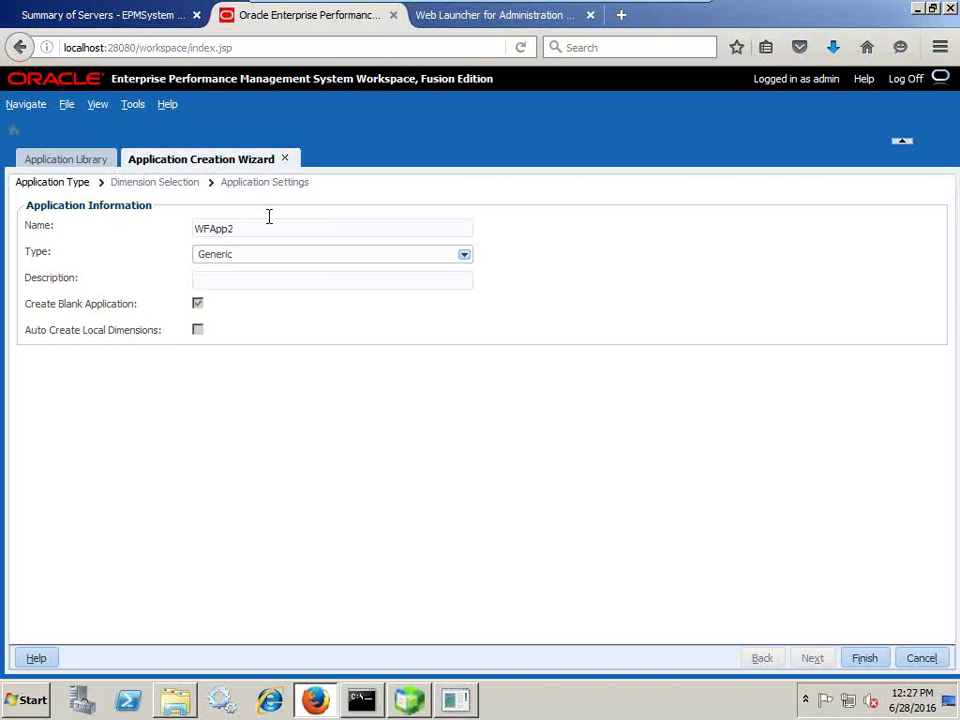
pyautogui.click(267, 254)
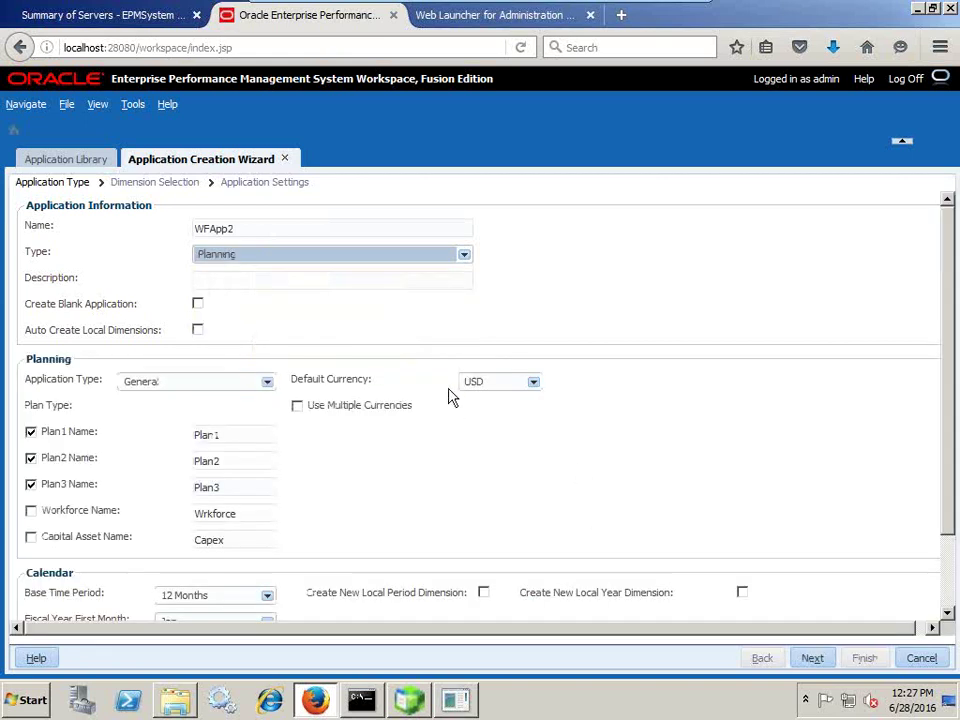
pyautogui.click(198, 330)
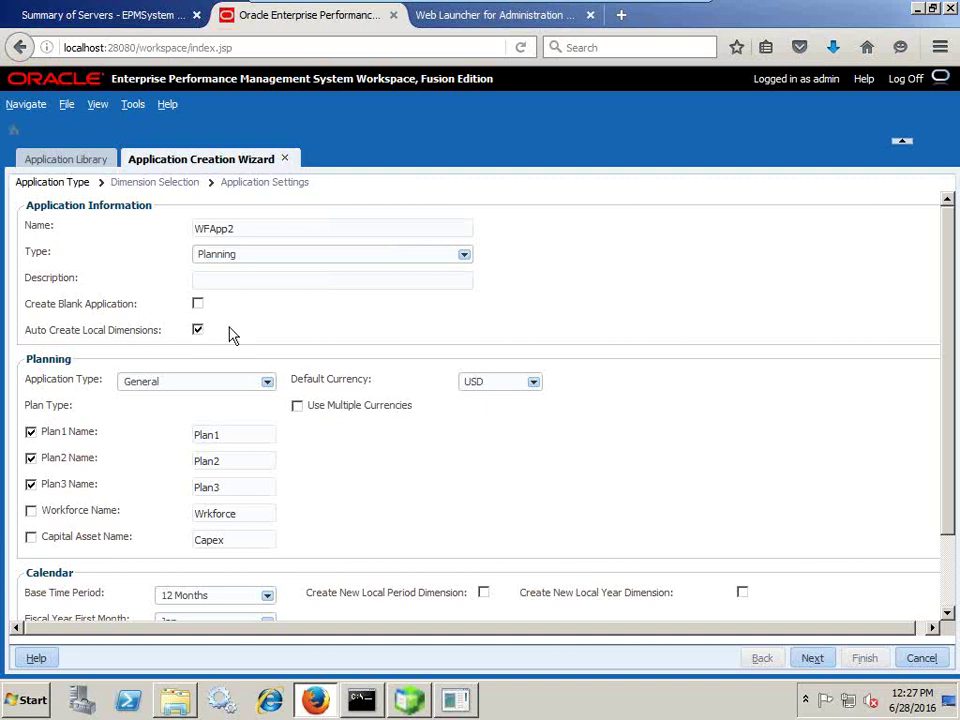
pyautogui.click(257, 283)
# - Disable the Plan1, Plan2 and Plan3 plan types and enable only Workforce
pyautogui.click(31, 432)
pyautogui.click(31, 459)
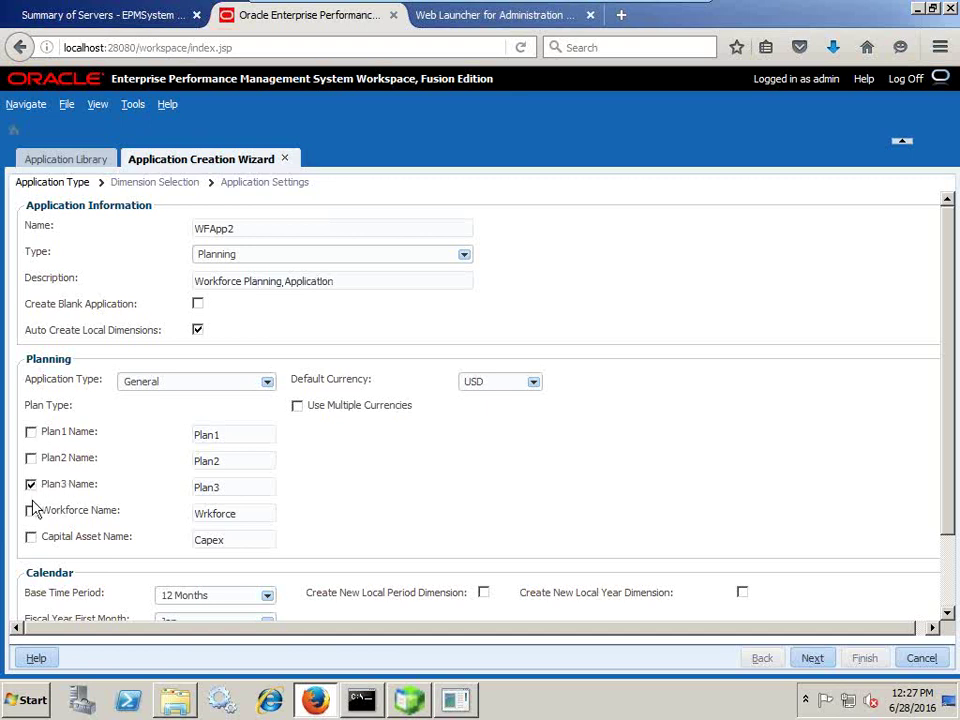
pyautogui.click(31, 485)
pyautogui.click(31, 511)
pyautogui.scroll(-2, 645, 462)
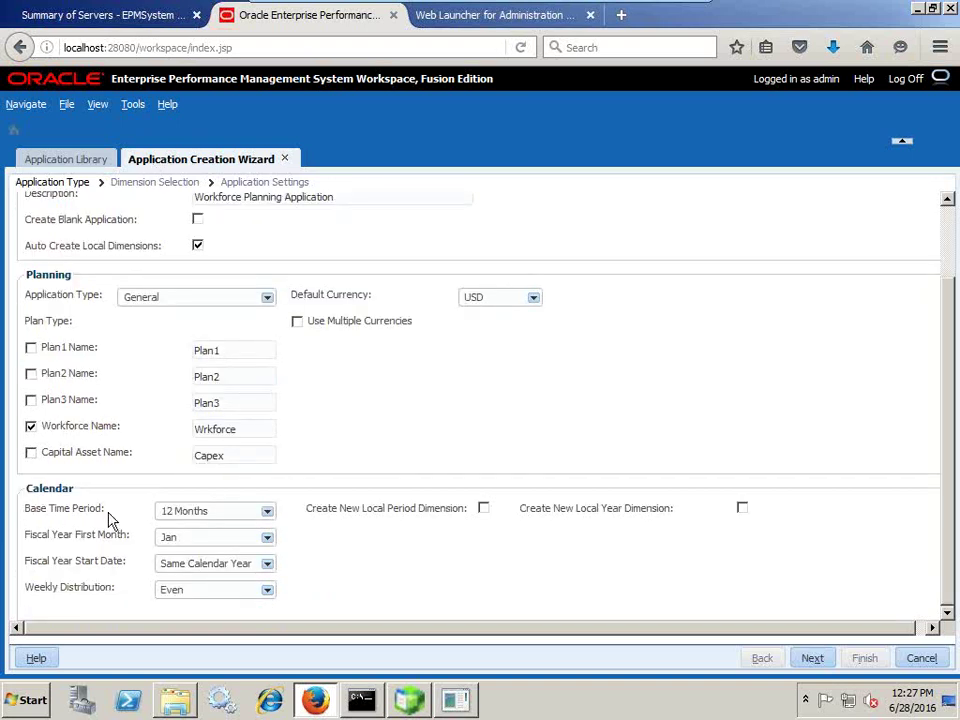
# - Keep the fiscal year starting in the same calendar year and use 445 weekly distribution
pyautogui.click(200, 570)
pyautogui.click(207, 578)
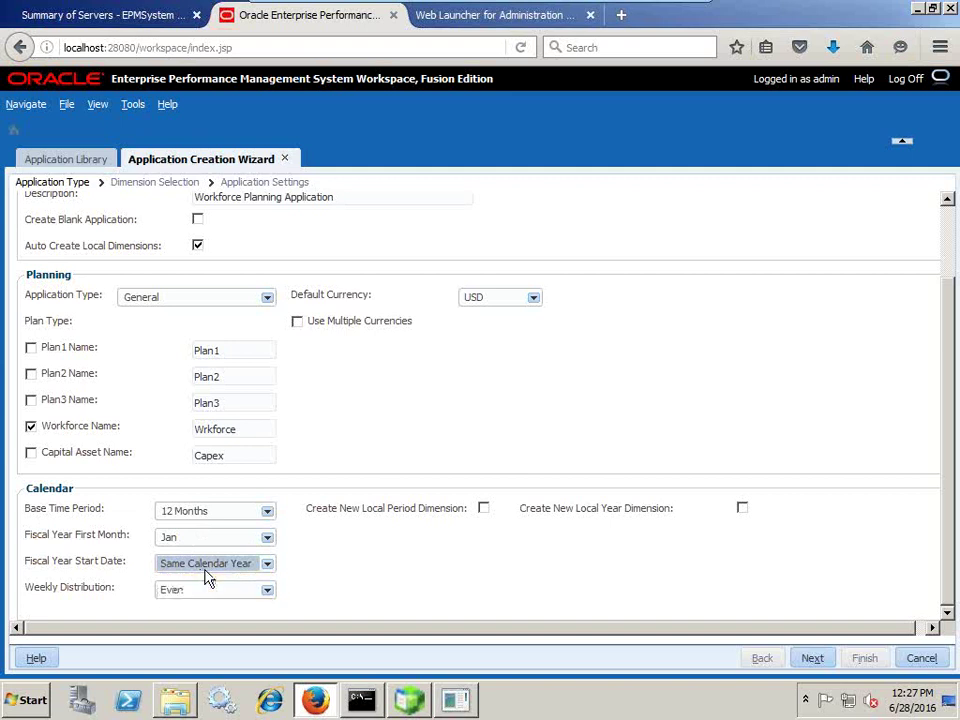
pyautogui.click(168, 590)
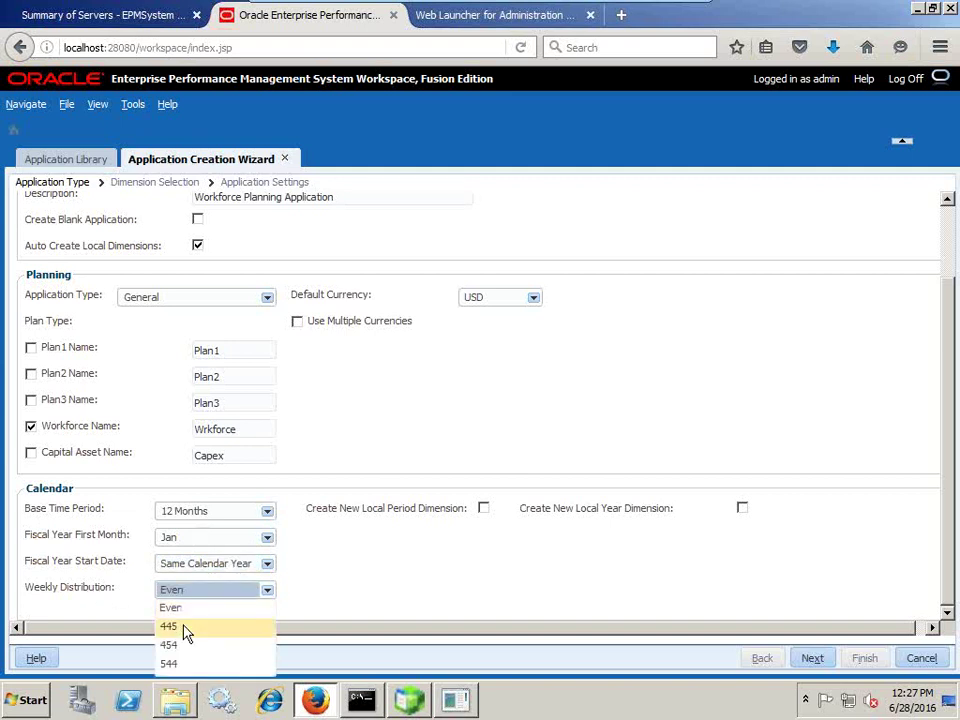
pyautogui.click(185, 628)
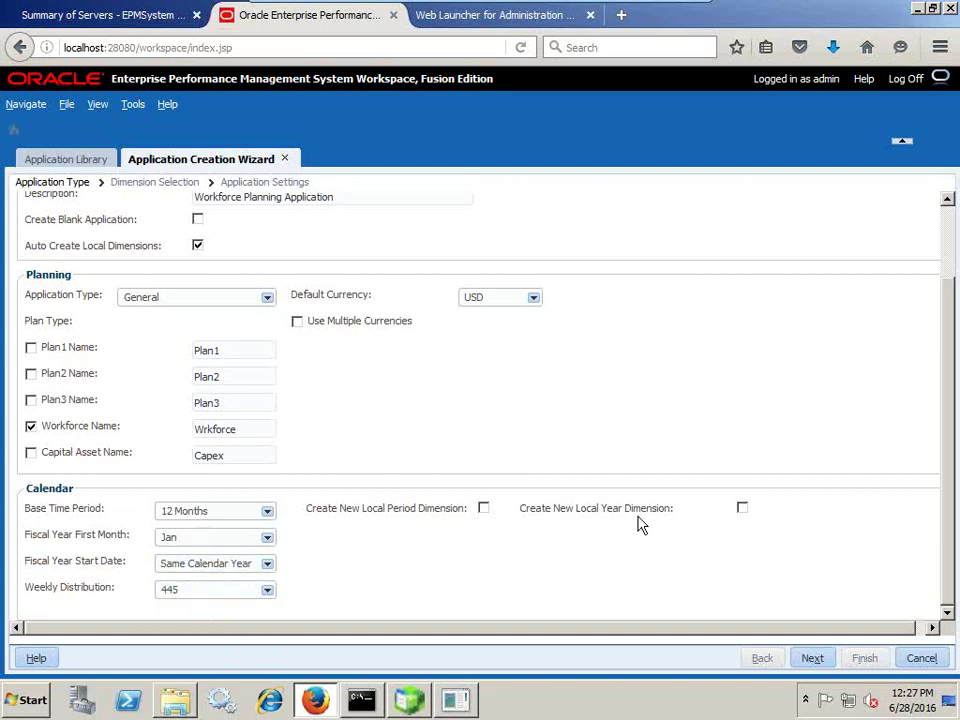
pyautogui.click(484, 509)
pyautogui.click(484, 509)
# - Create a new local Year dimension starting 2014 for 10 fiscal years and continue
pyautogui.click(742, 508)
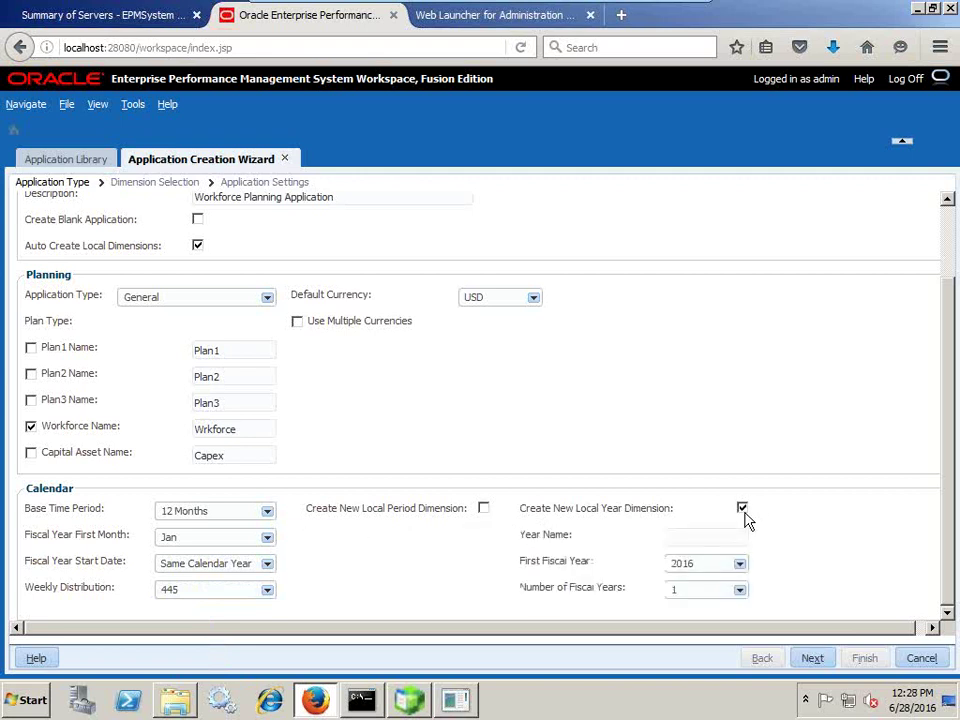
pyautogui.write('Year')
pyautogui.press('Tab')
pyautogui.click(702, 566)
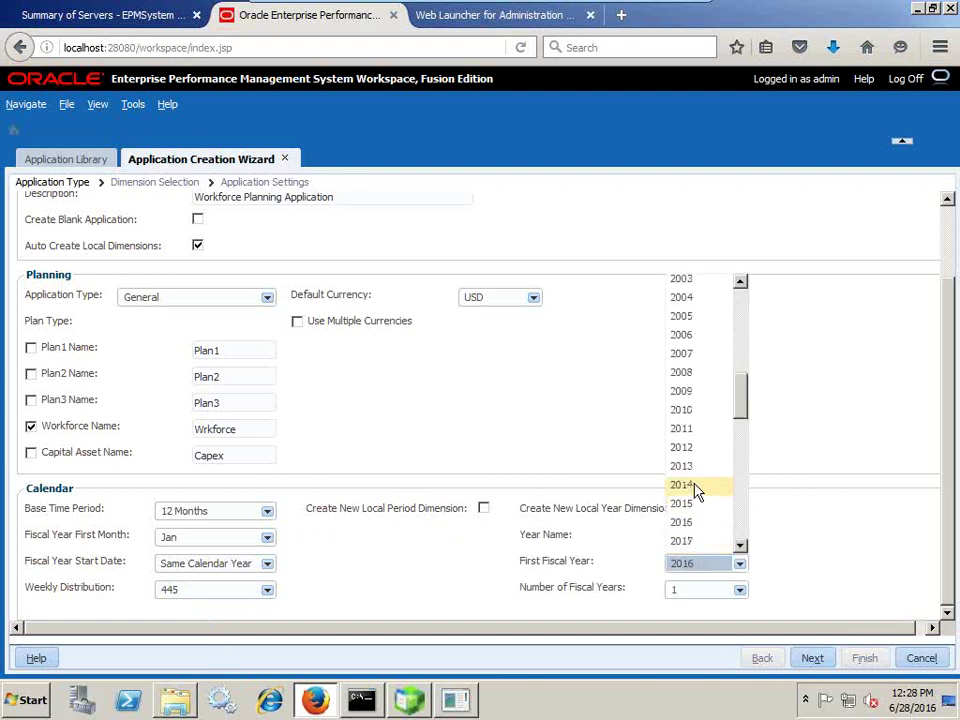
pyautogui.click(698, 494)
pyautogui.click(703, 590)
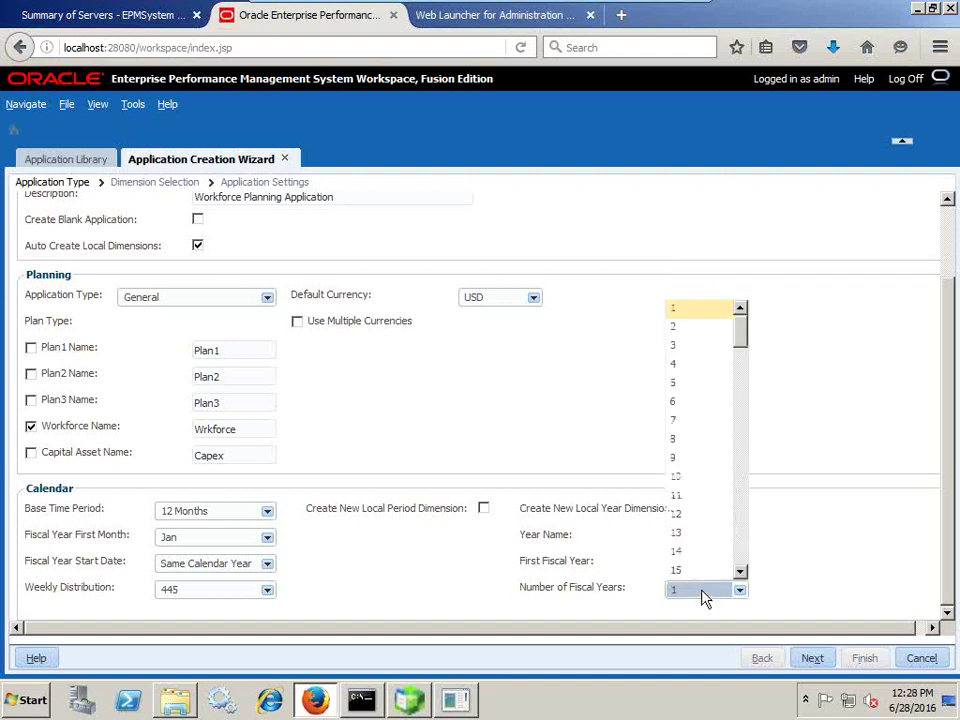
pyautogui.click(698, 474)
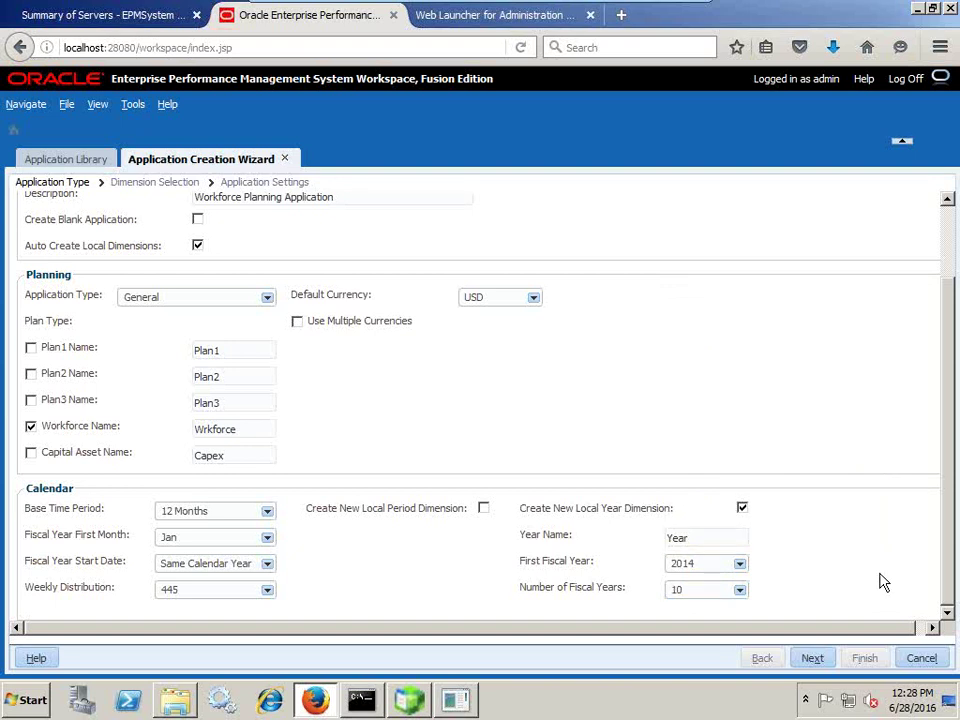
pyautogui.click(812, 658)
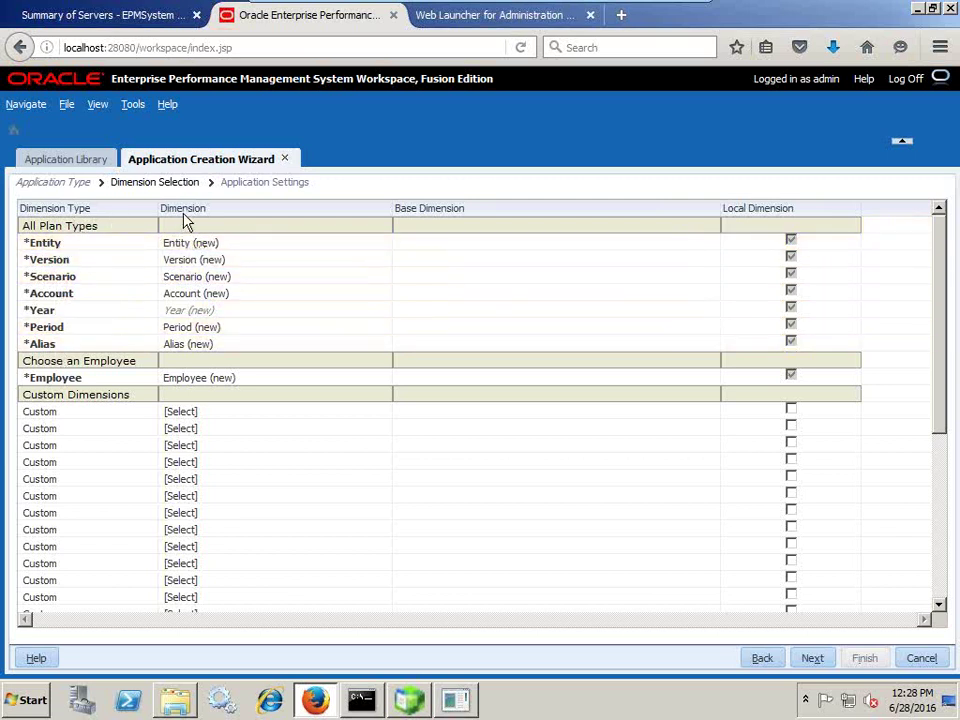
# - Map the Entity dimension to the shared planning_CX_Entity dimension
pyautogui.click(235, 248)
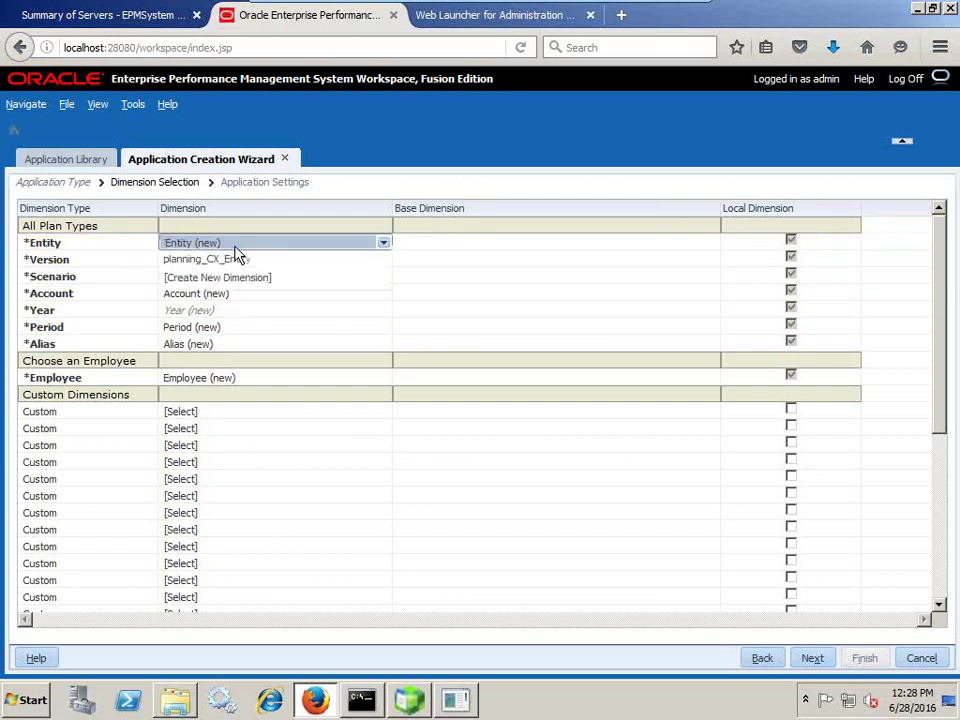
pyautogui.click(391, 191)
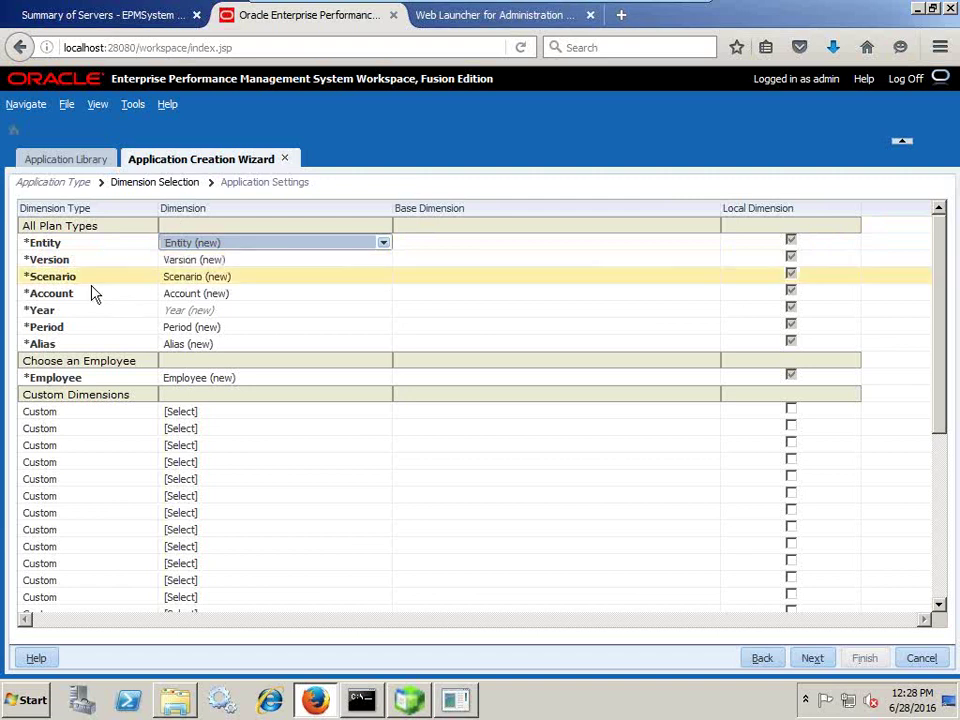
pyautogui.click(256, 245)
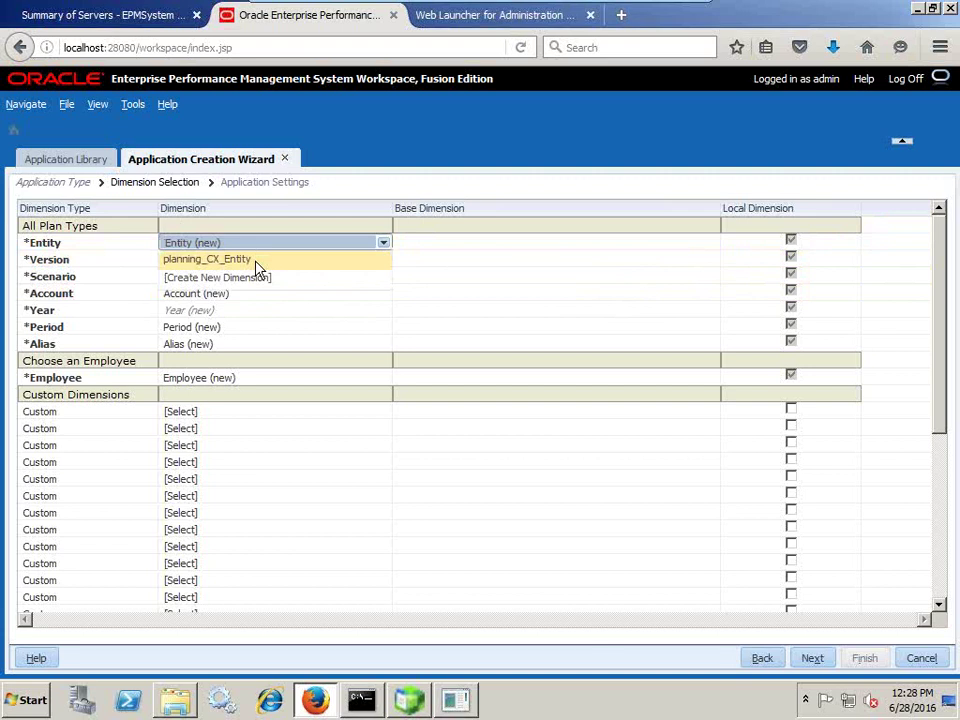
pyautogui.click(256, 262)
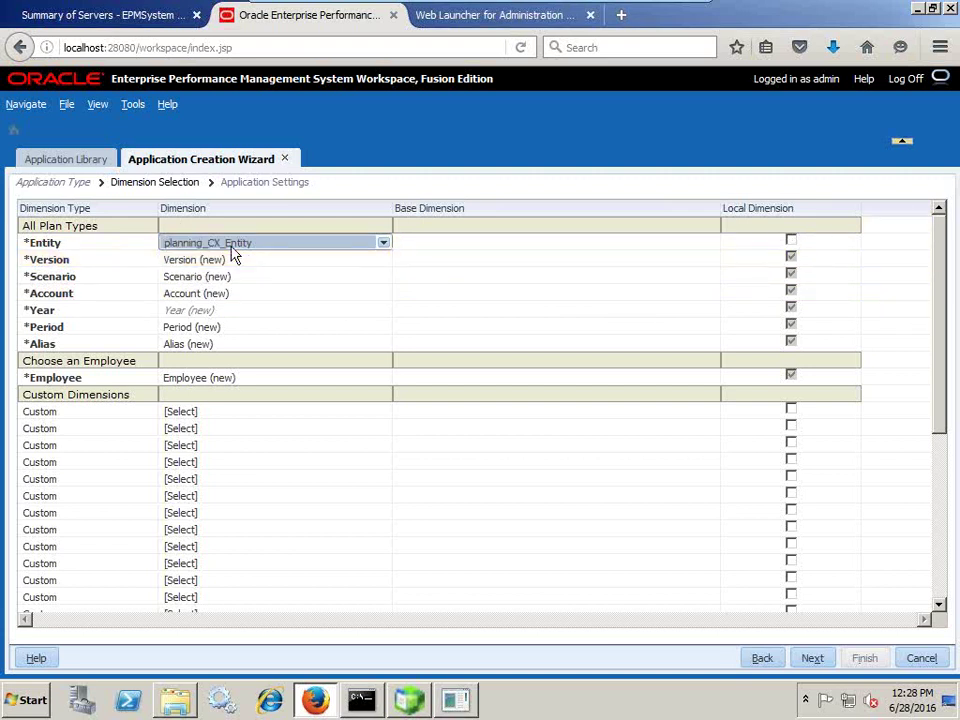
# - Open the Dimension Library from the Administer menu
pyautogui.click(28, 104)
pyautogui.moveTo(50, 163)
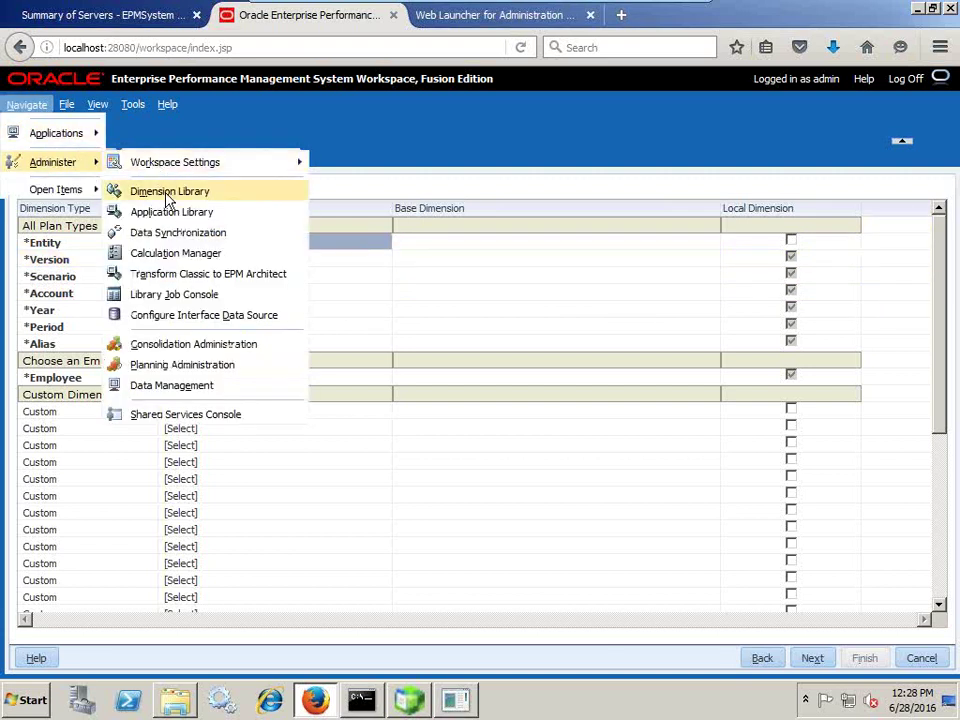
pyautogui.click(137, 191)
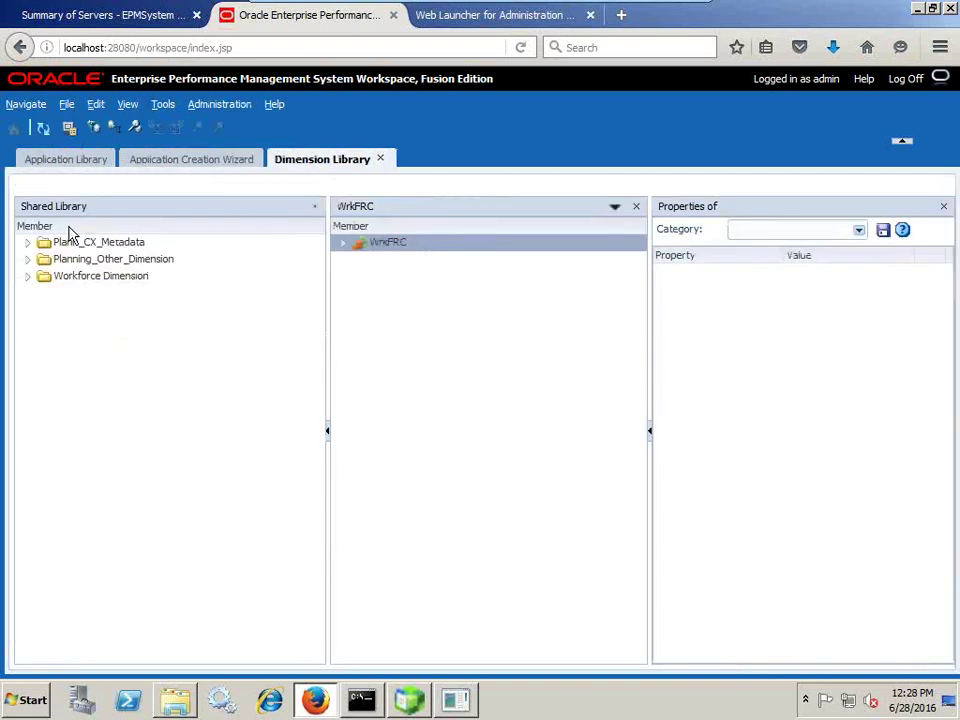
# - Expand Workforce Dimension under Plann_CX_Metadata in the Dimension Library, then go back to the wizard's Entity choice
pyautogui.click(29, 244)
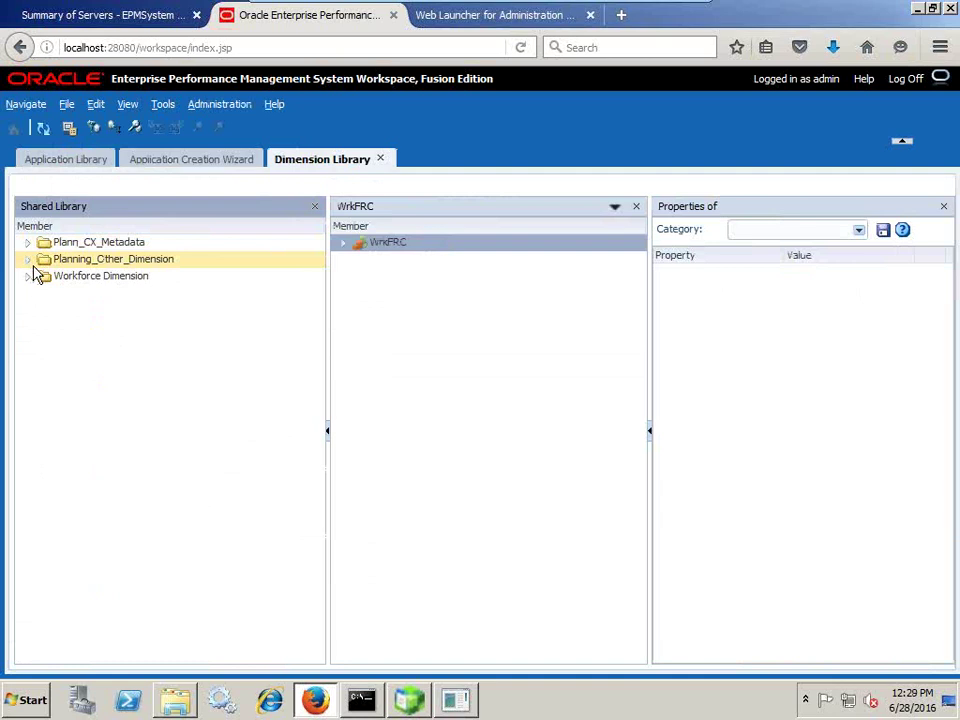
pyautogui.click(27, 277)
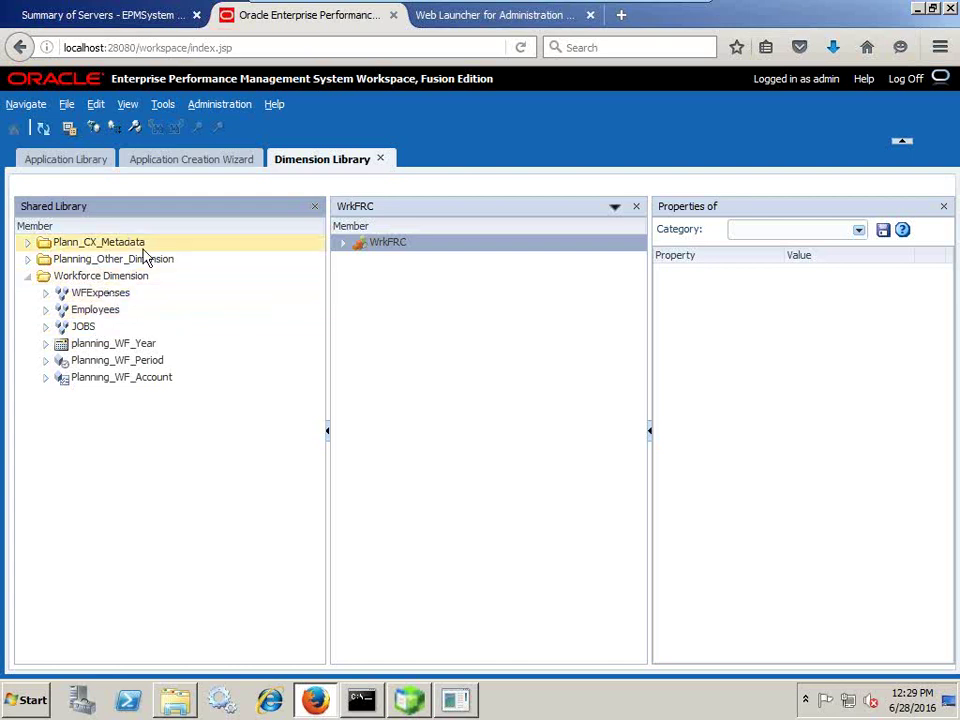
pyautogui.click(216, 159)
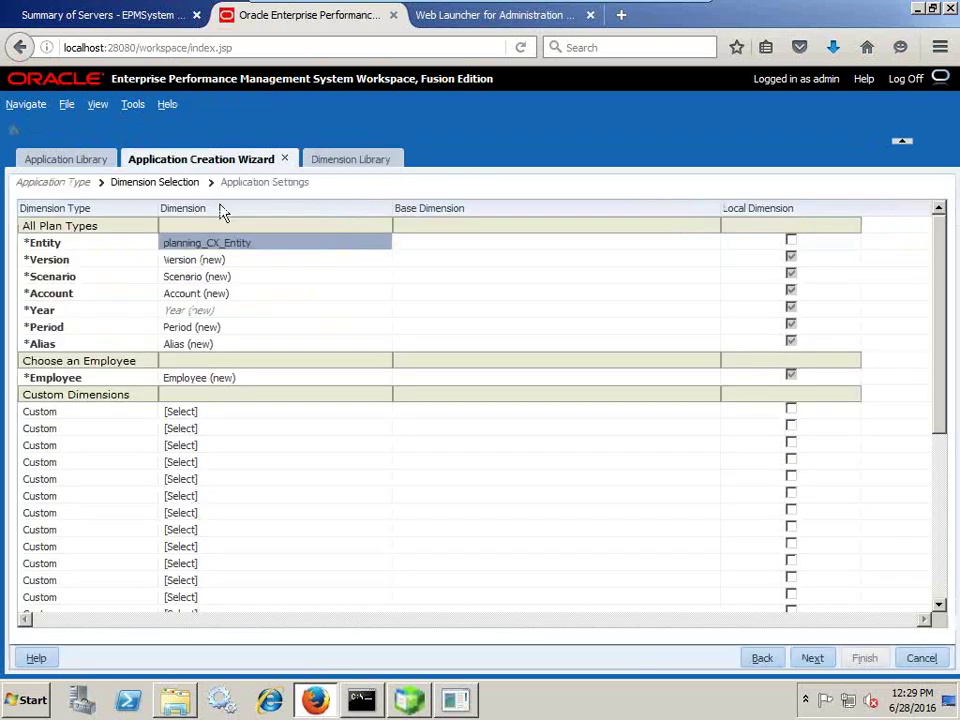
pyautogui.click(319, 247)
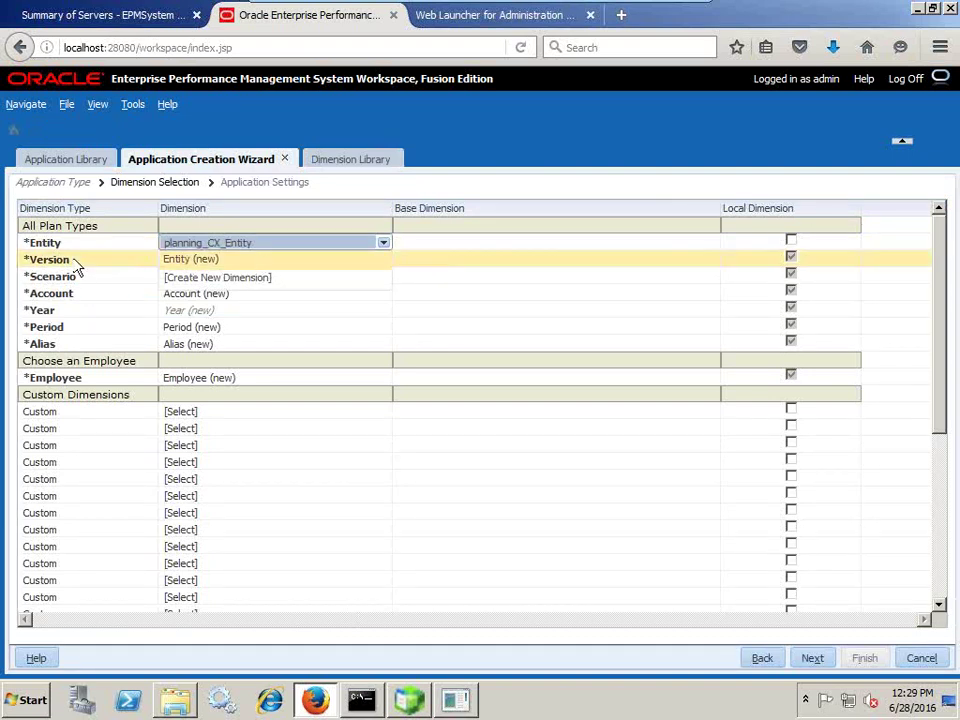
# - Reset Entity to a new dimension and map Period to the shared Planning_WF_Period
pyautogui.click(218, 259)
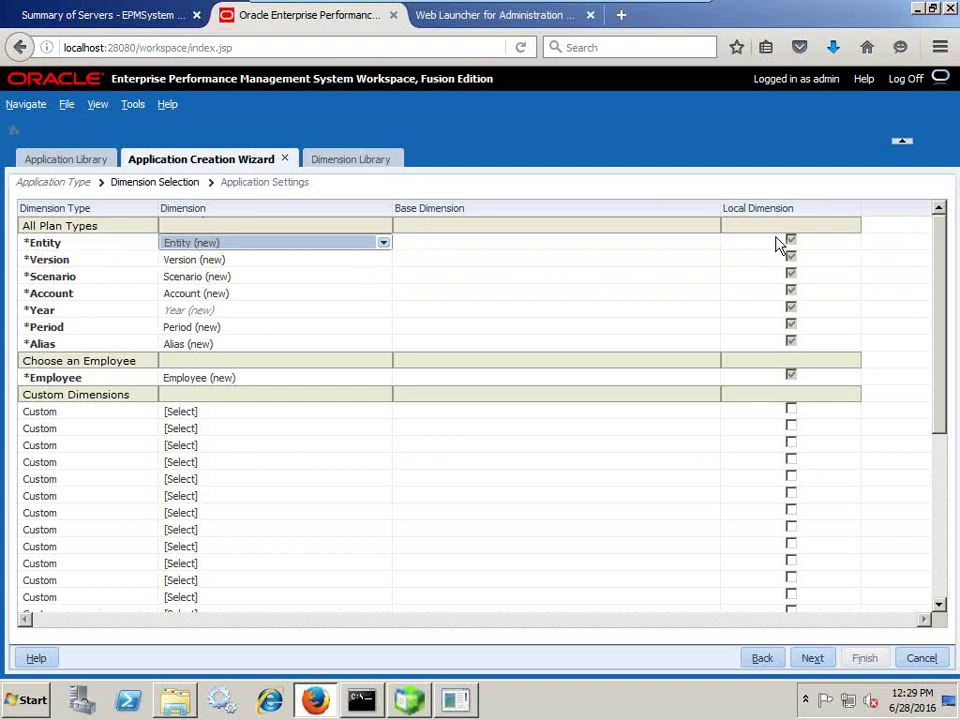
pyautogui.click(222, 328)
pyautogui.click(228, 331)
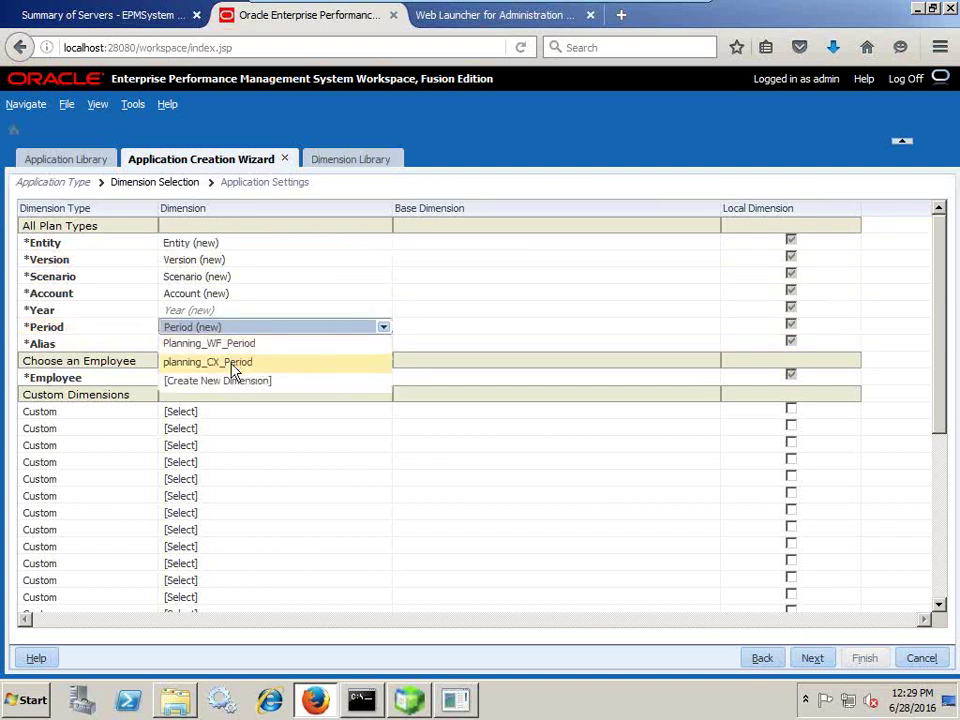
pyautogui.click(239, 346)
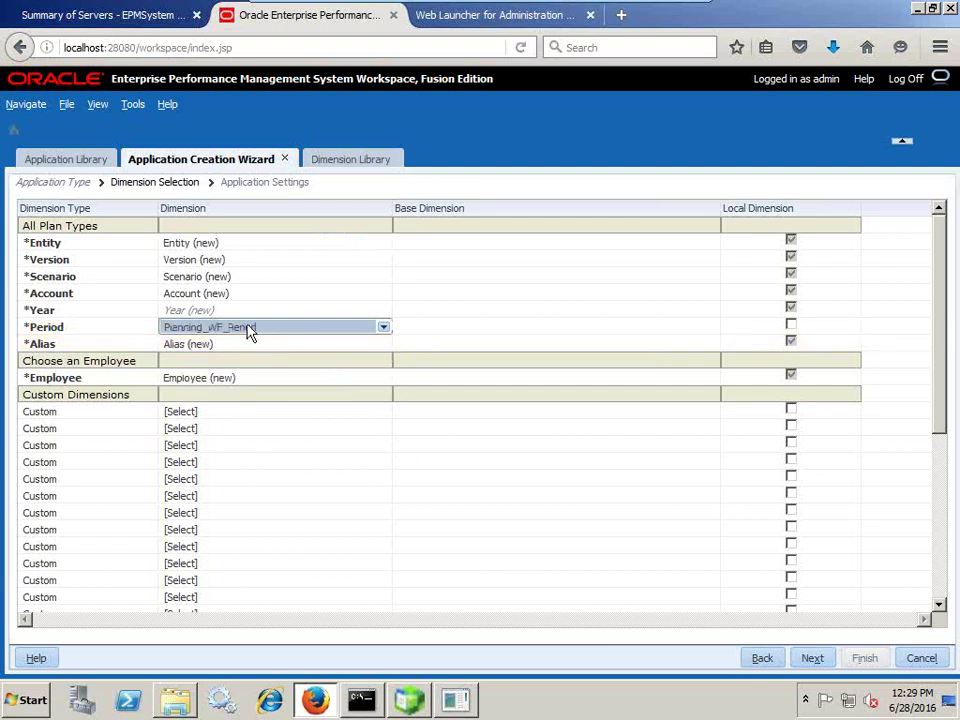
# - Review the Application and Dimension Library lists, then mark Period as a local dimension
pyautogui.click(103, 162)
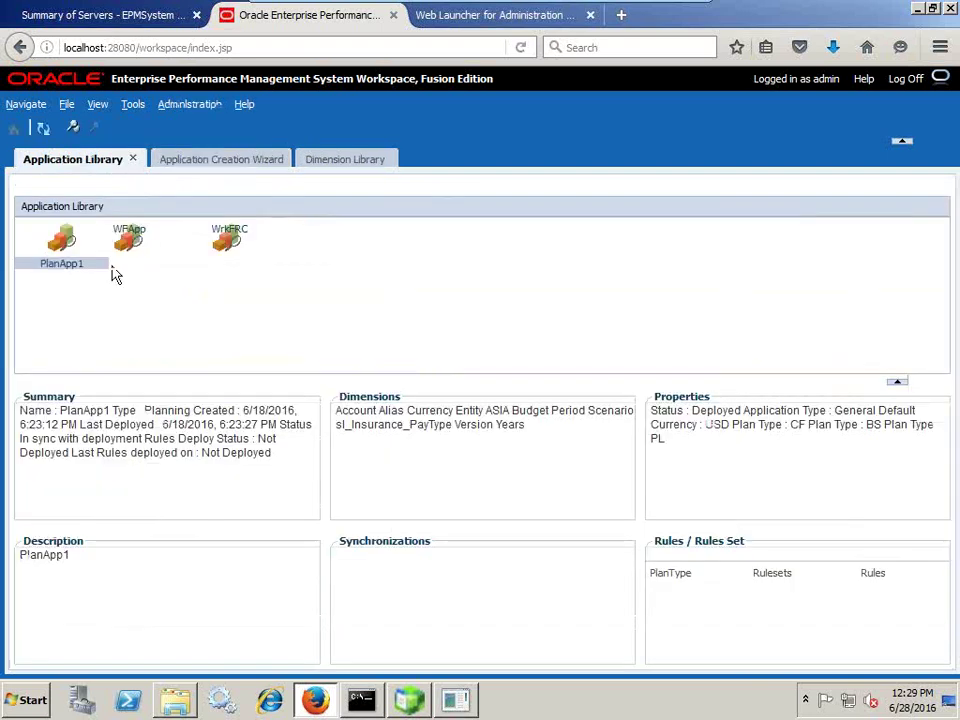
pyautogui.click(365, 165)
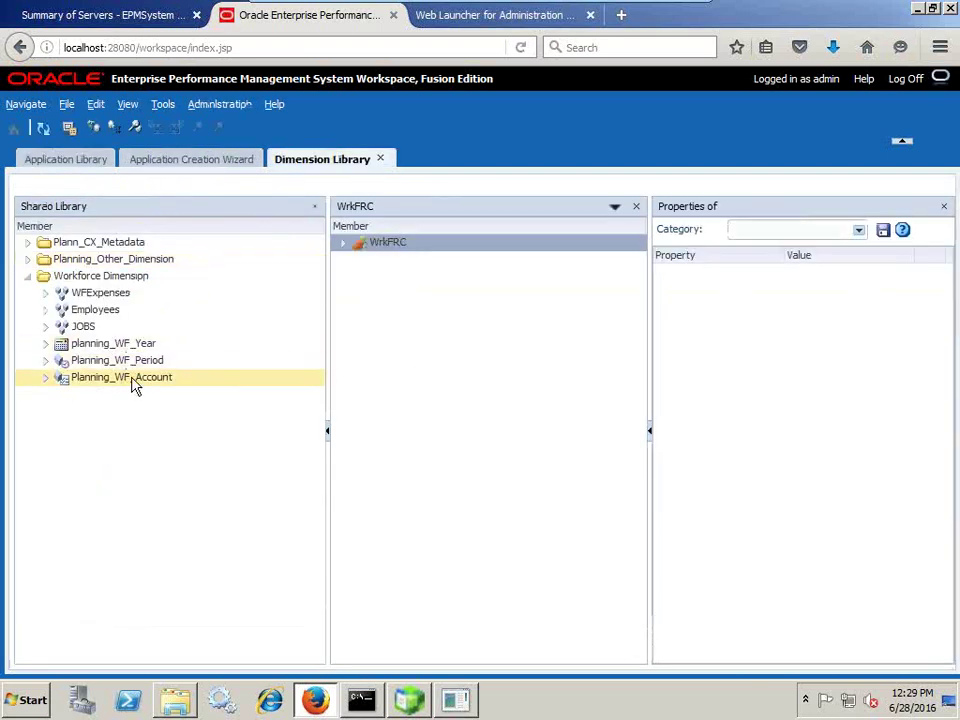
pyautogui.click(209, 163)
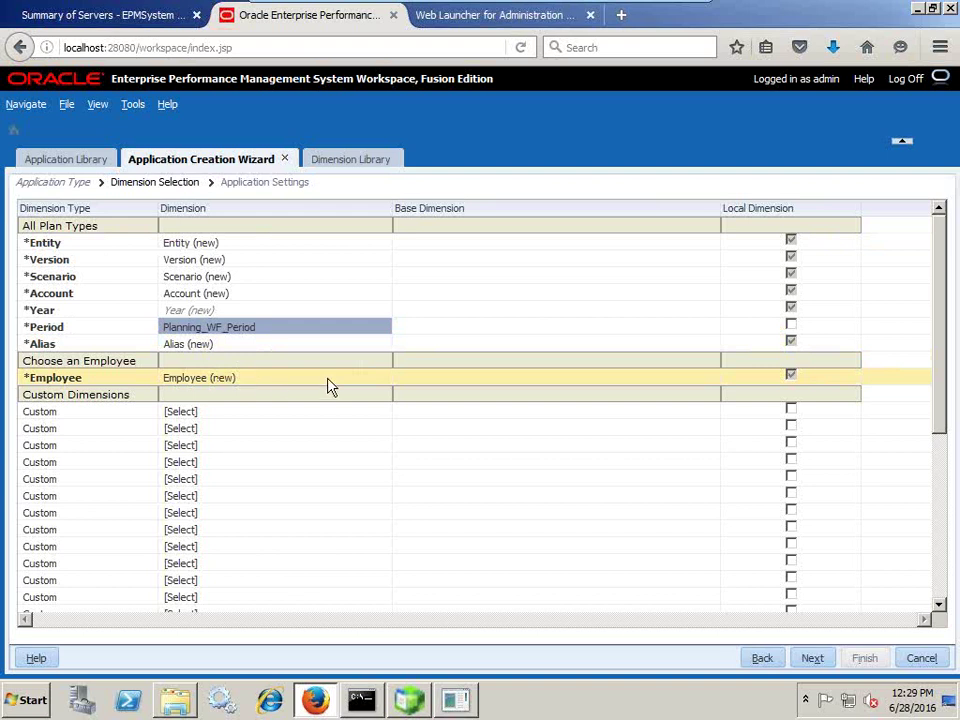
pyautogui.click(789, 326)
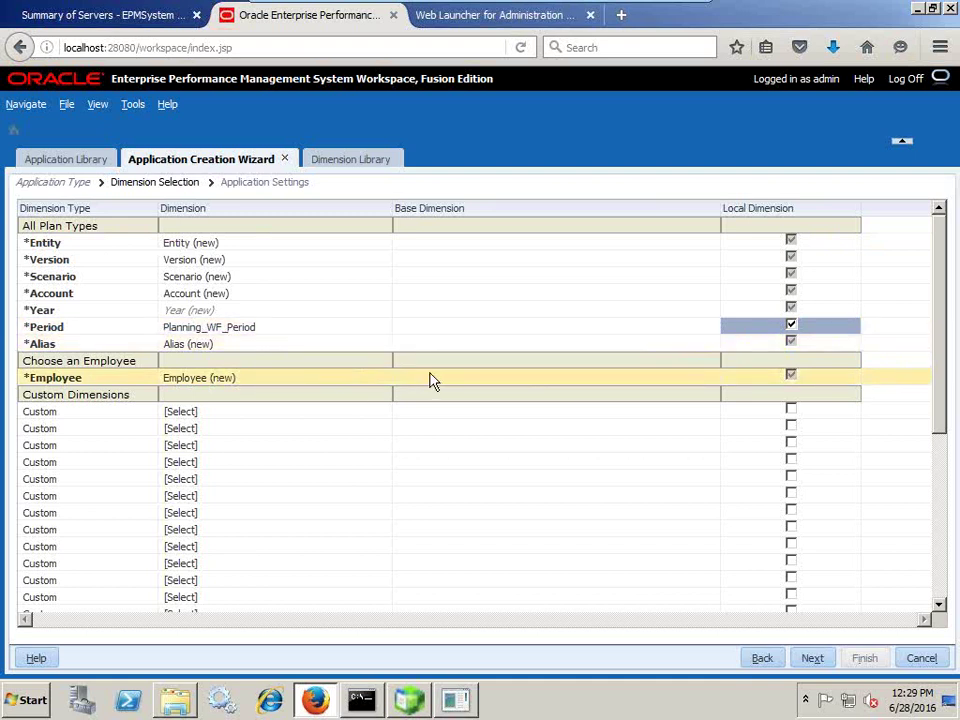
# - Create a new attribute dimension named Employee_Demographics
pyautogui.scroll(-5, 432, 385)
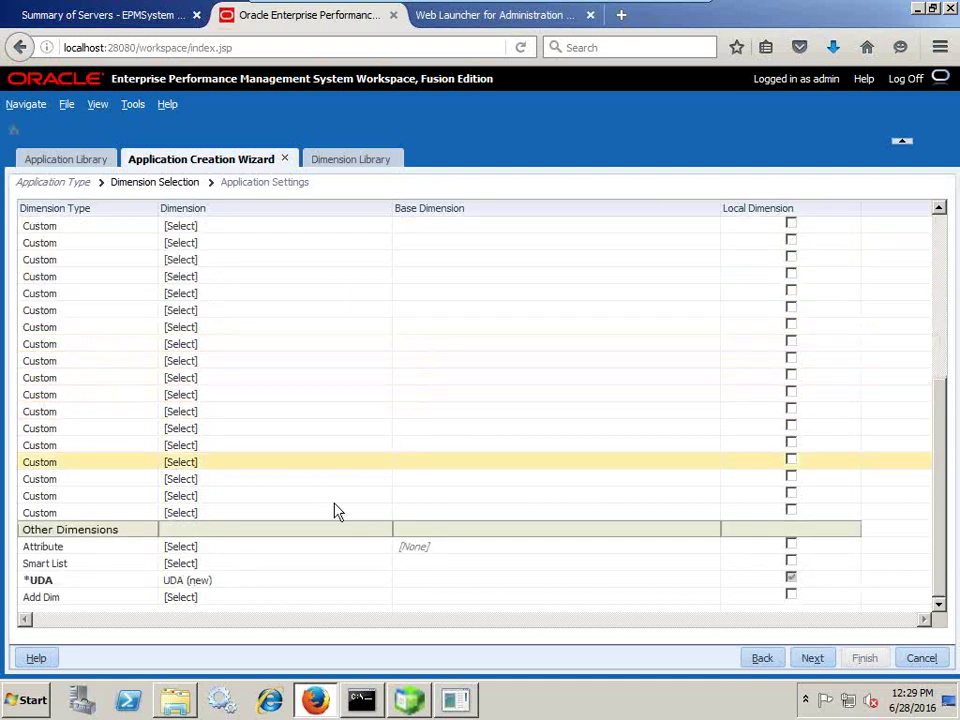
pyautogui.scroll(5, 300, 540)
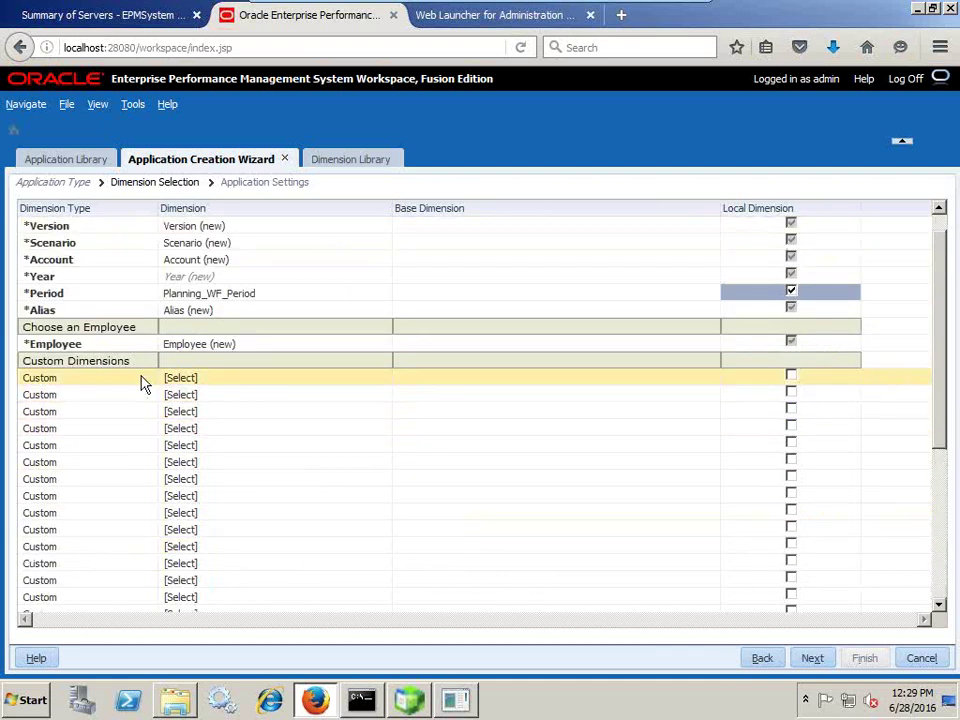
pyautogui.scroll(-2, 150, 380)
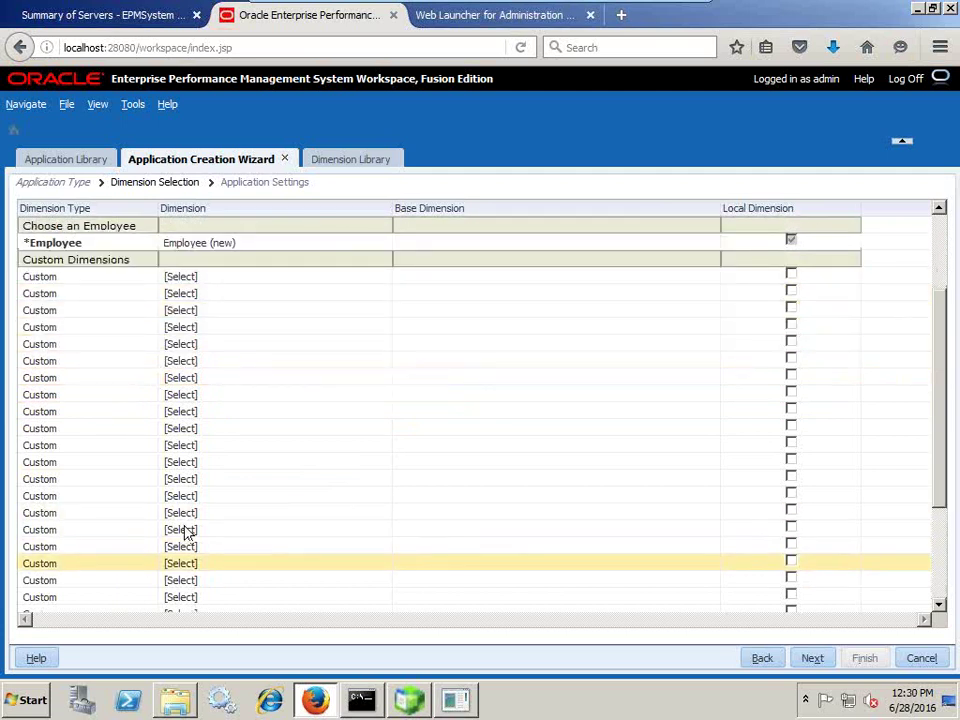
pyautogui.scroll(-3, 200, 520)
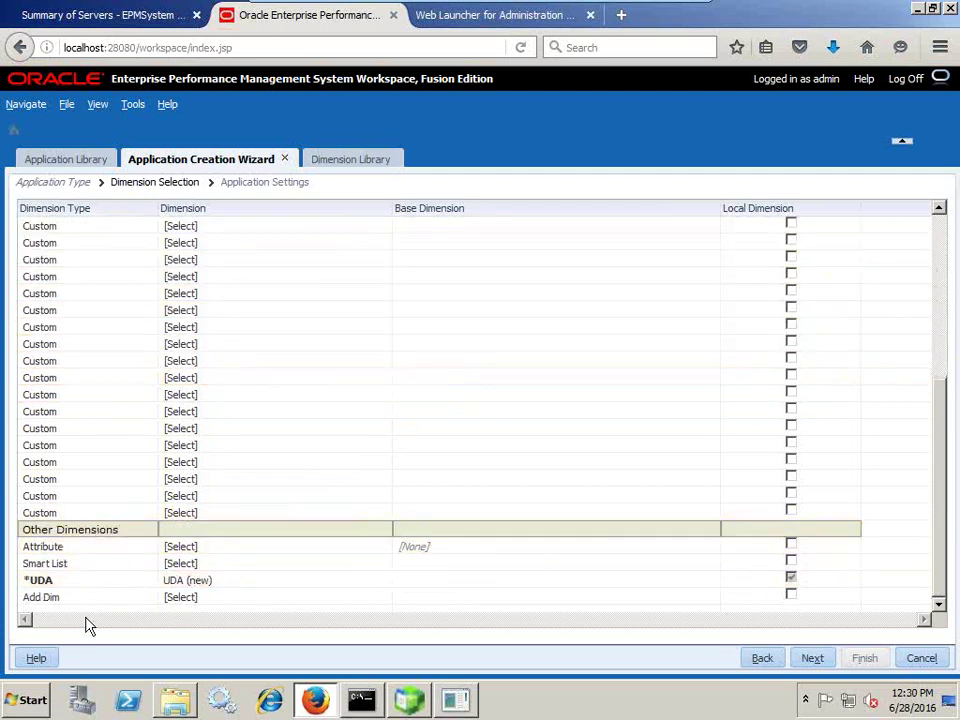
pyautogui.click(242, 553)
pyautogui.click(257, 546)
pyautogui.click(231, 581)
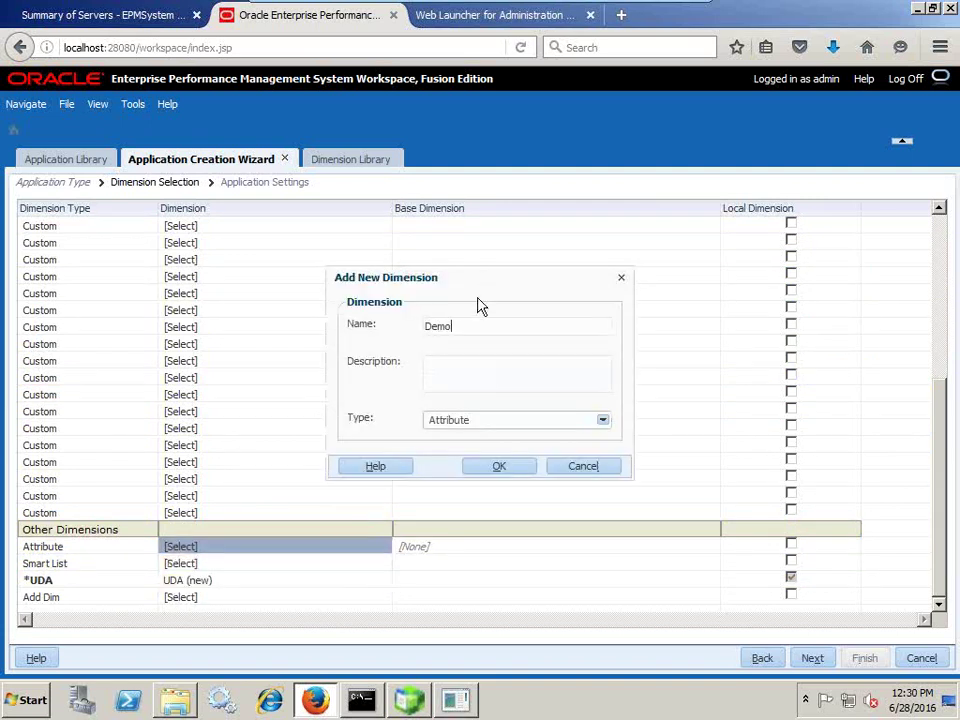
pyautogui.write('Emb')
pyautogui.click(497, 466)
# - Base the new attribute dimension on Entity and proceed to create the WFApp2 application
pyautogui.click(440, 548)
pyautogui.click(442, 551)
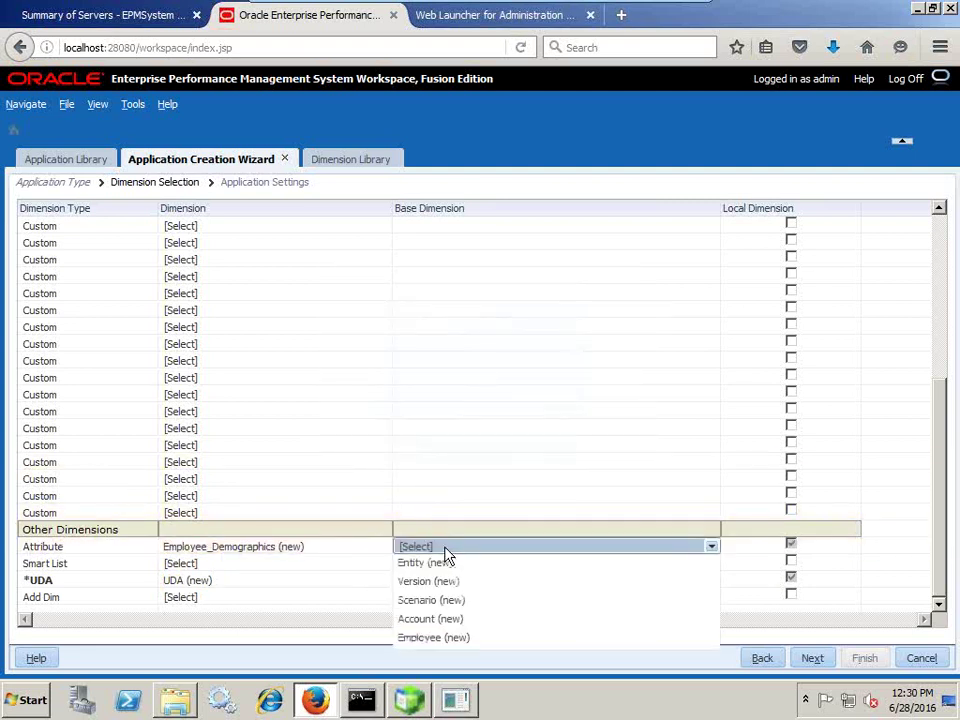
pyautogui.click(456, 566)
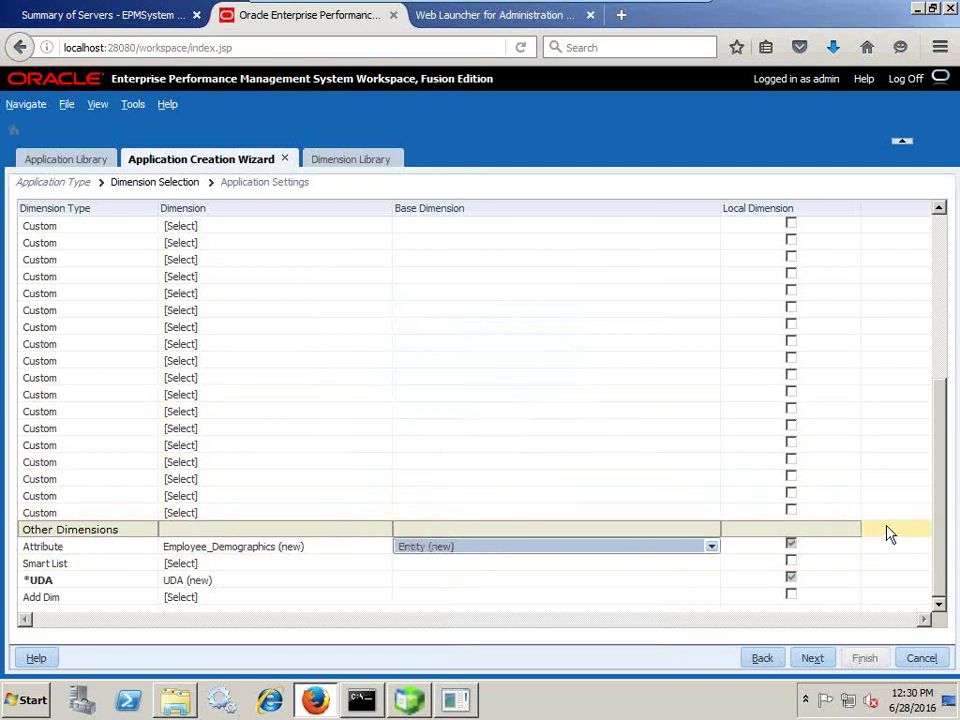
pyautogui.scroll(5, 897, 509)
pyautogui.scroll(1, 897, 509)
pyautogui.scroll(-6, 900, 501)
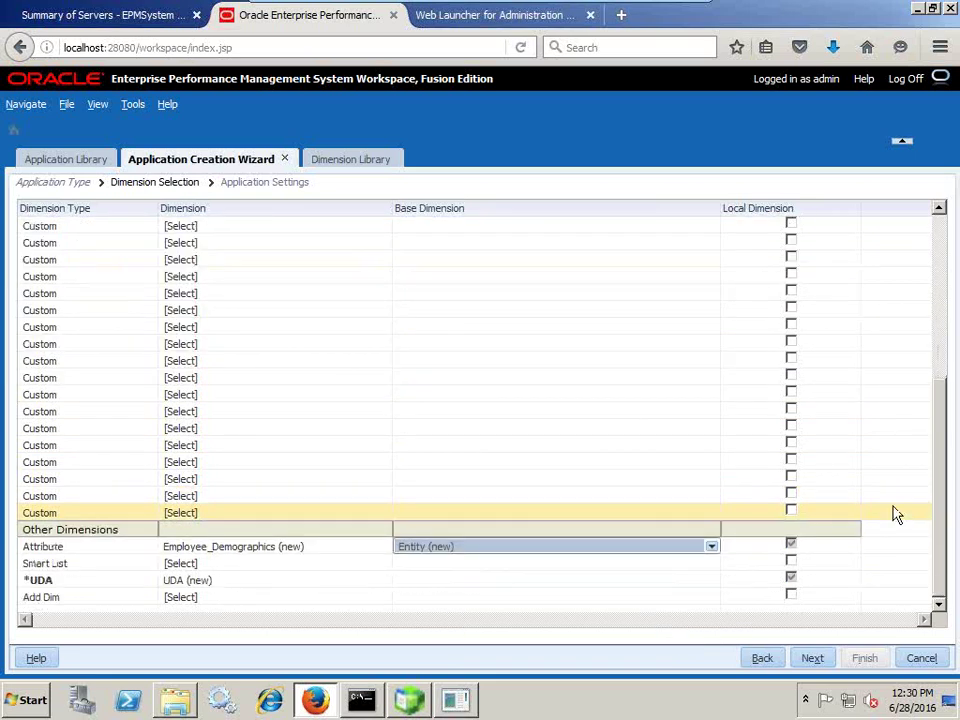
pyautogui.scroll(6, 897, 505)
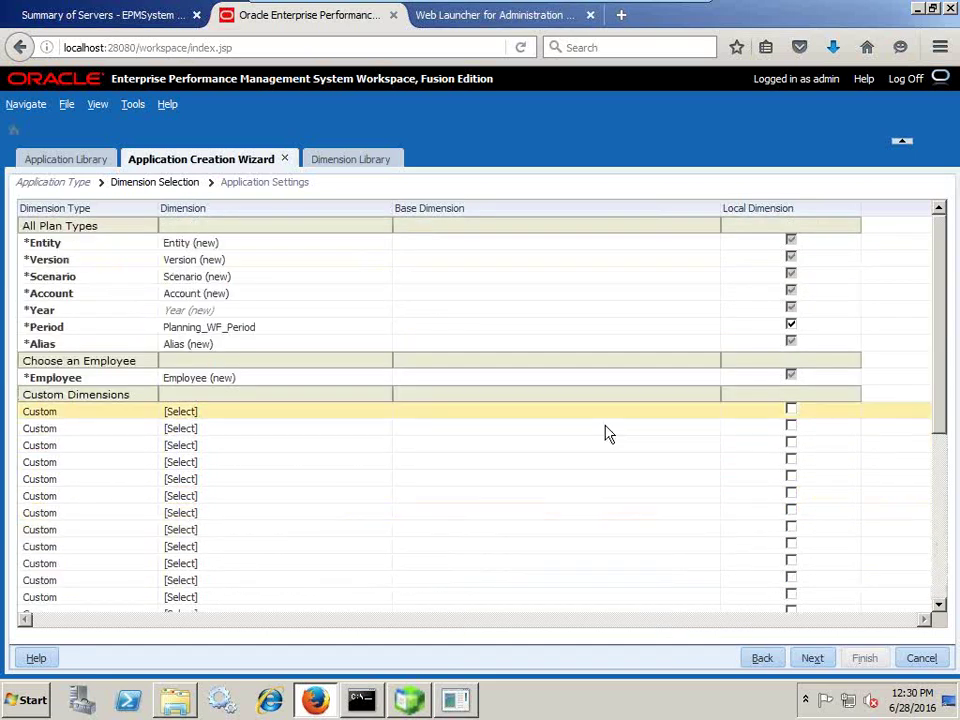
pyautogui.click(812, 658)
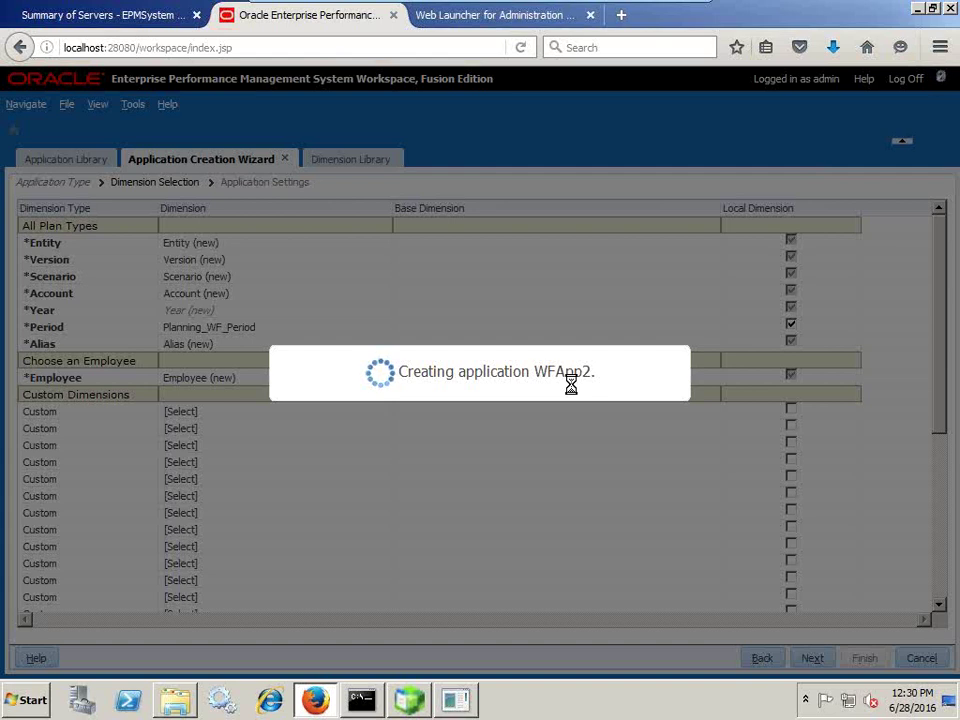
# - Bring the SQL*Plus database console to the front
pyautogui.hotkey('alt', 'Tab')
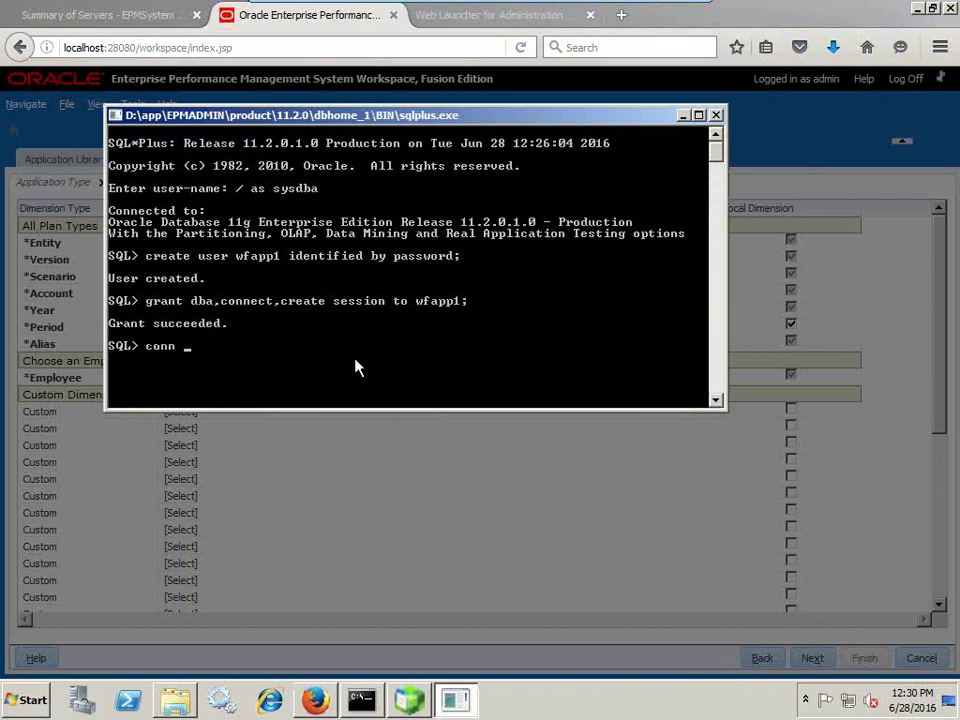
# - Connect in SQL*Plus as the wfapp1 user with its password
pyautogui.write('fapp')
pyautogui.press('BackSpace')
pyautogui.press('BackSpace')
pyautogui.press('BackSpace')
pyautogui.press('BackSpace')
pyautogui.write('fapp1/password')
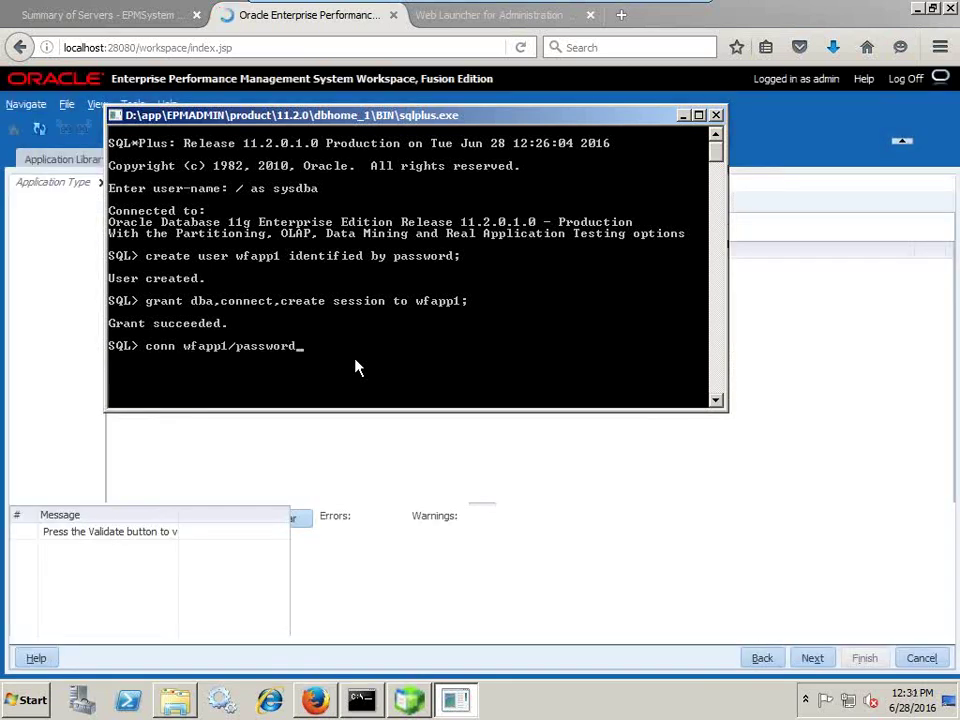
pyautogui.press('Return')
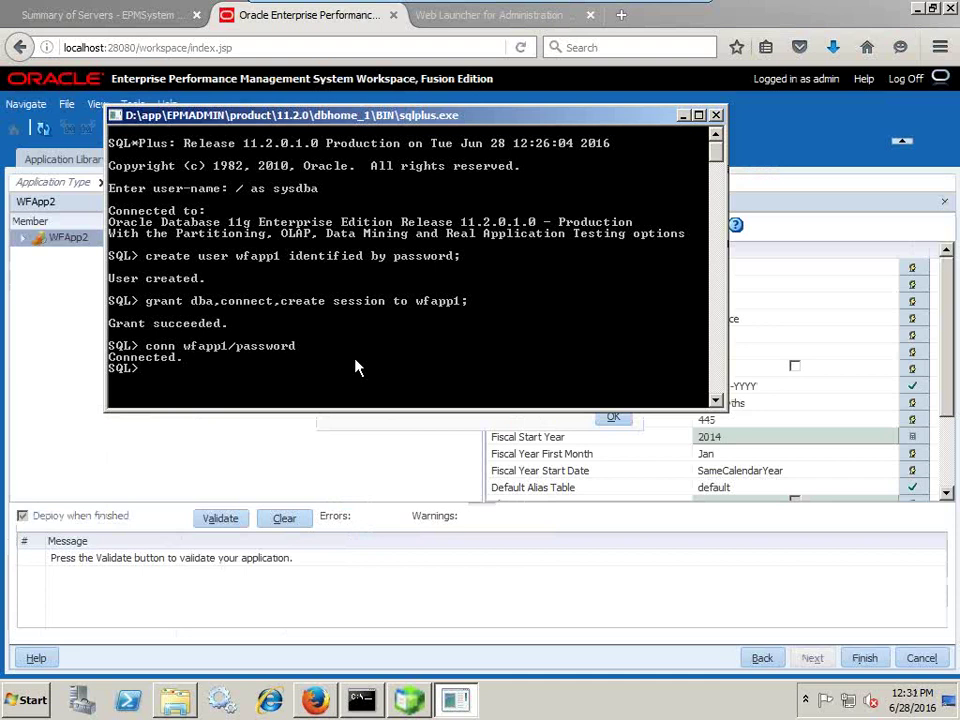
# - Query user_tables, fix the invalid-identifier error, and confirm the schema has no tables
pyautogui.write('select table_name')
pyautogui.press('BackSpace')
pyautogui.press('BackSpace')
pyautogui.press('BackSpace')
pyautogui.press('BackSpace')
pyautogui.write('name from us')
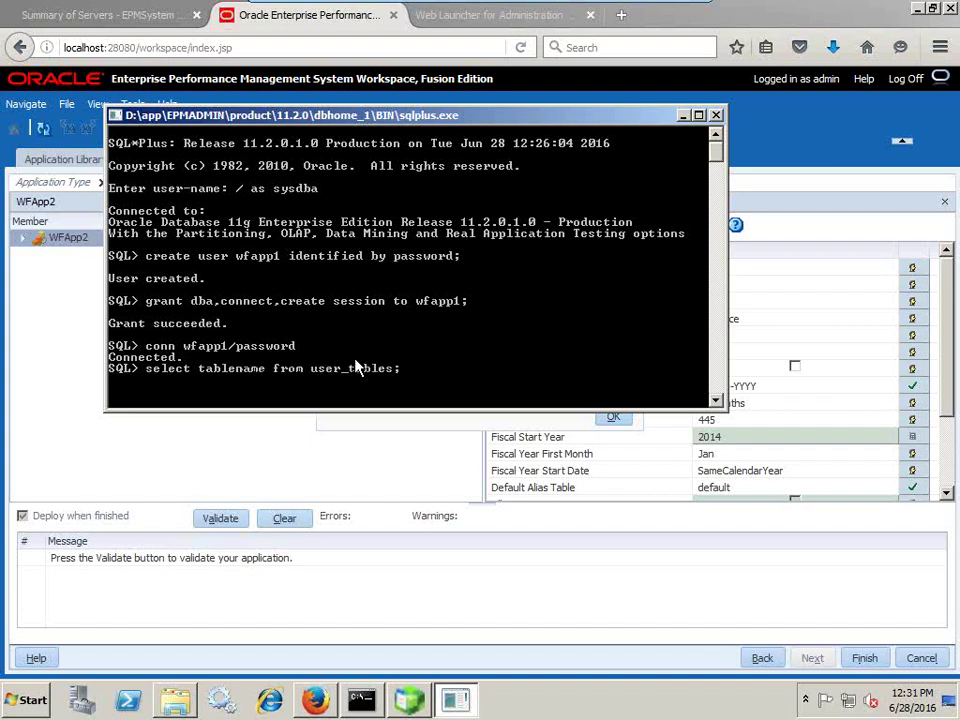
pyautogui.write('er_tables;')
pyautogui.press('Return')
pyautogui.press('Up')
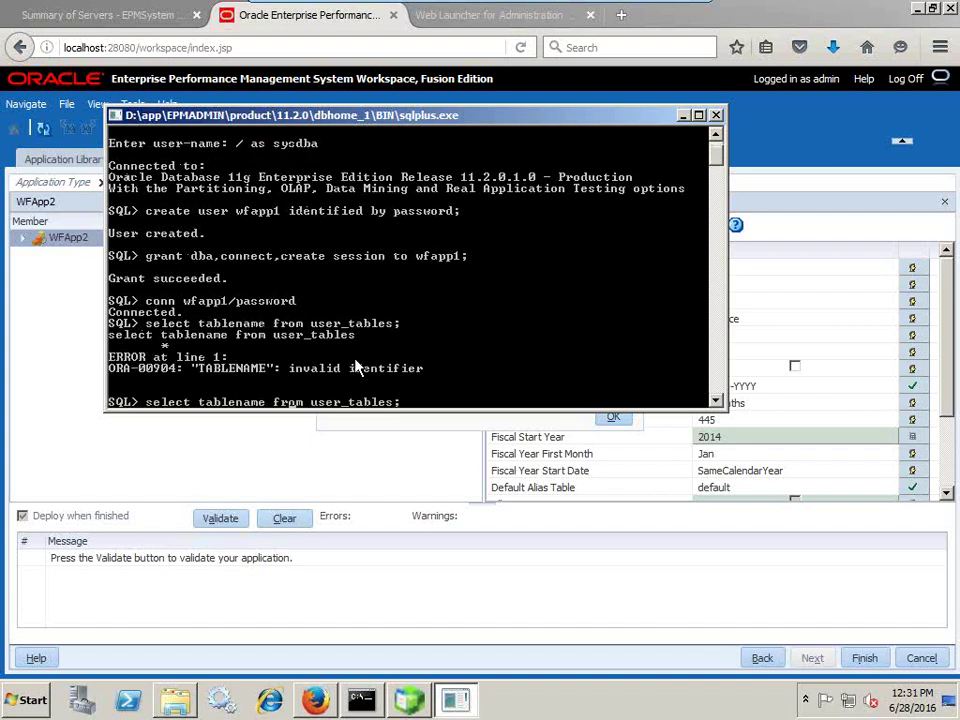
pyautogui.write('_')
pyautogui.press('Return')
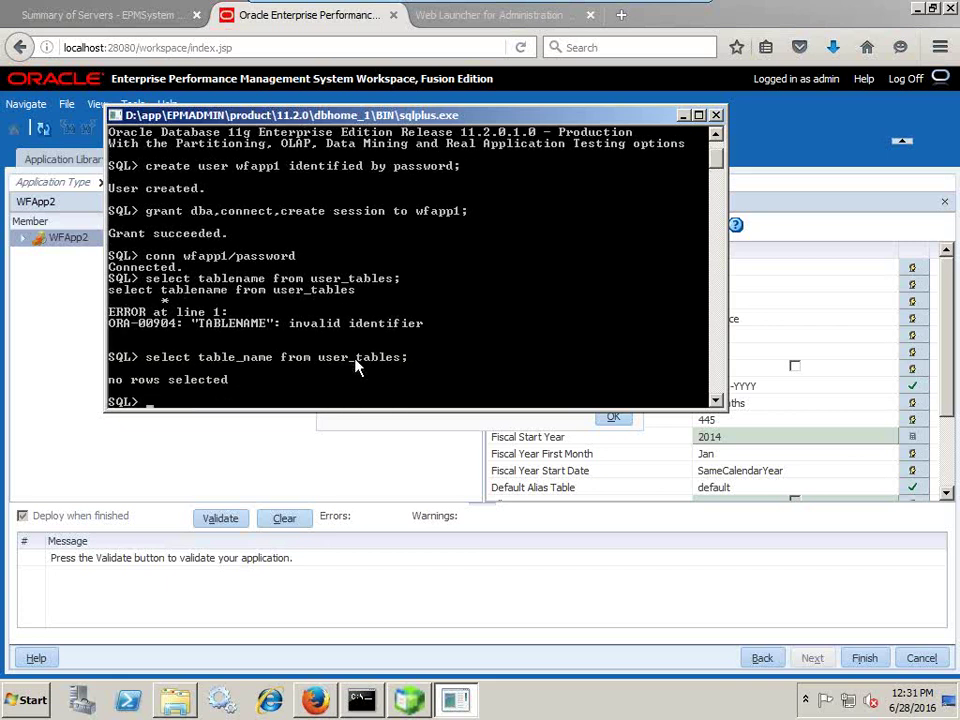
pyautogui.hotkey('alt', 'Tab')
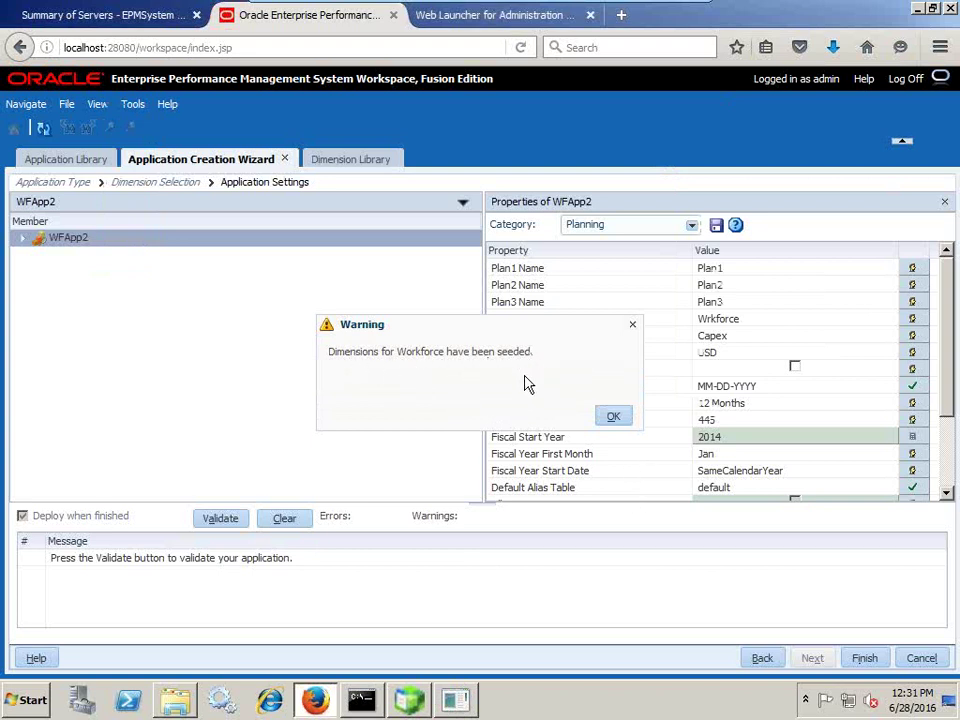
# - Dismiss the seeded-dimensions warning and validate WFApp2, finding the missing Workforce performance order error
pyautogui.click(615, 418)
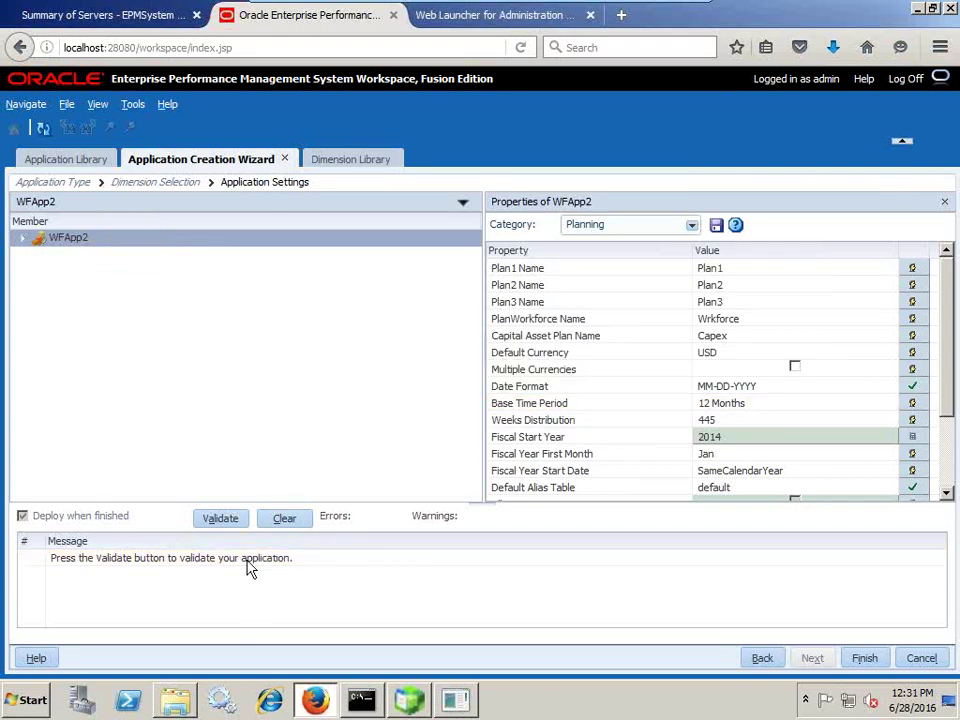
pyautogui.click(231, 517)
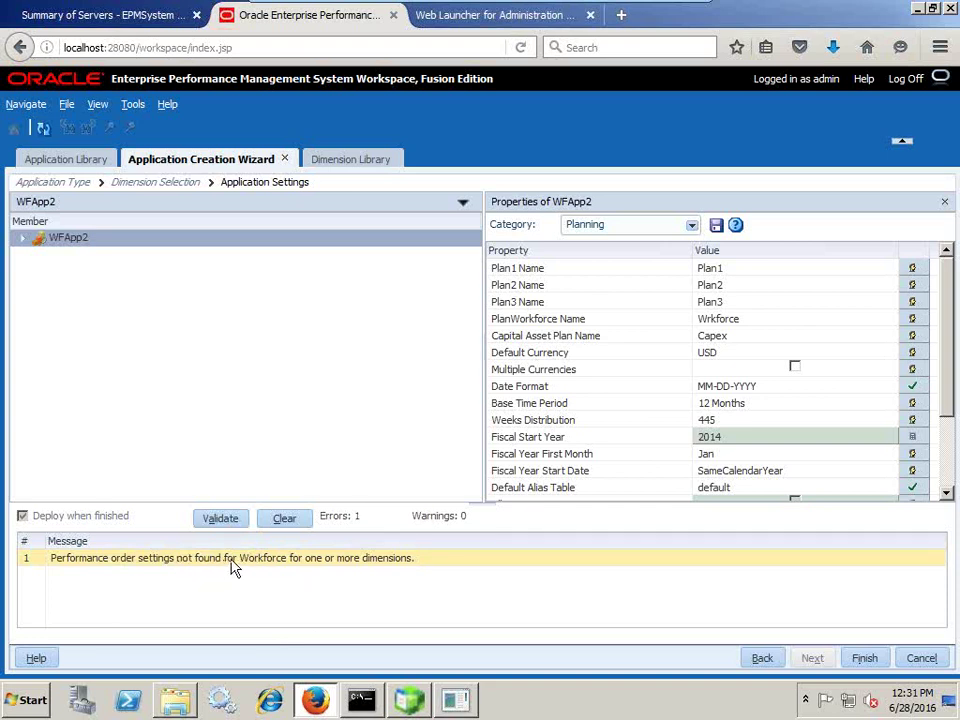
pyautogui.click(152, 566)
pyautogui.moveTo(662, 12)
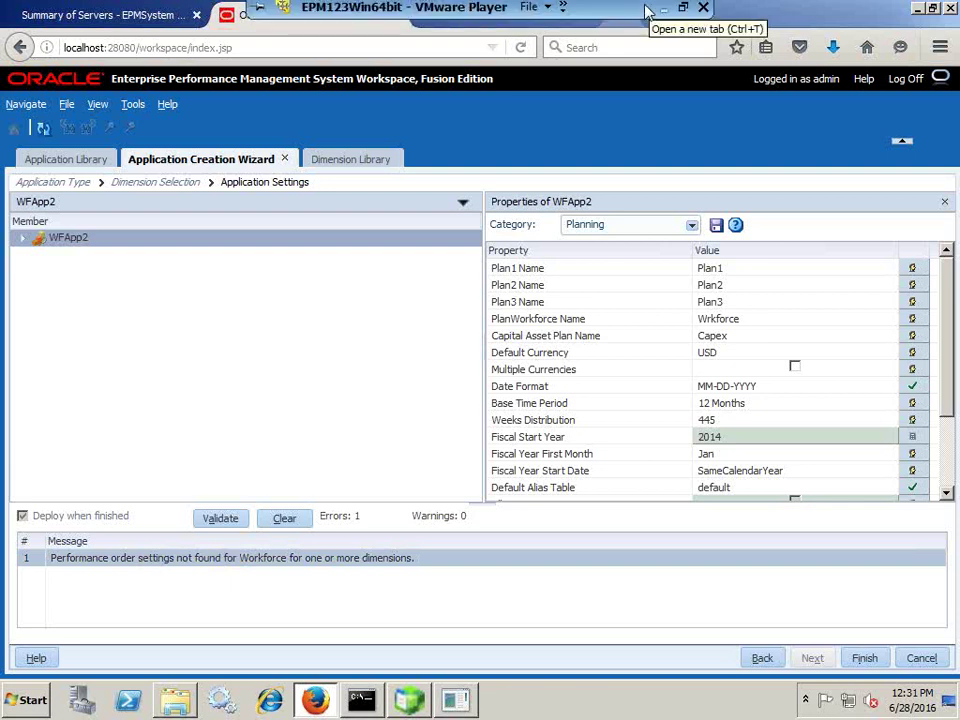
# - In WFApp2's plan type performance settings, move Entity, Scenario and Version up the order
pyautogui.rightClick(123, 245)
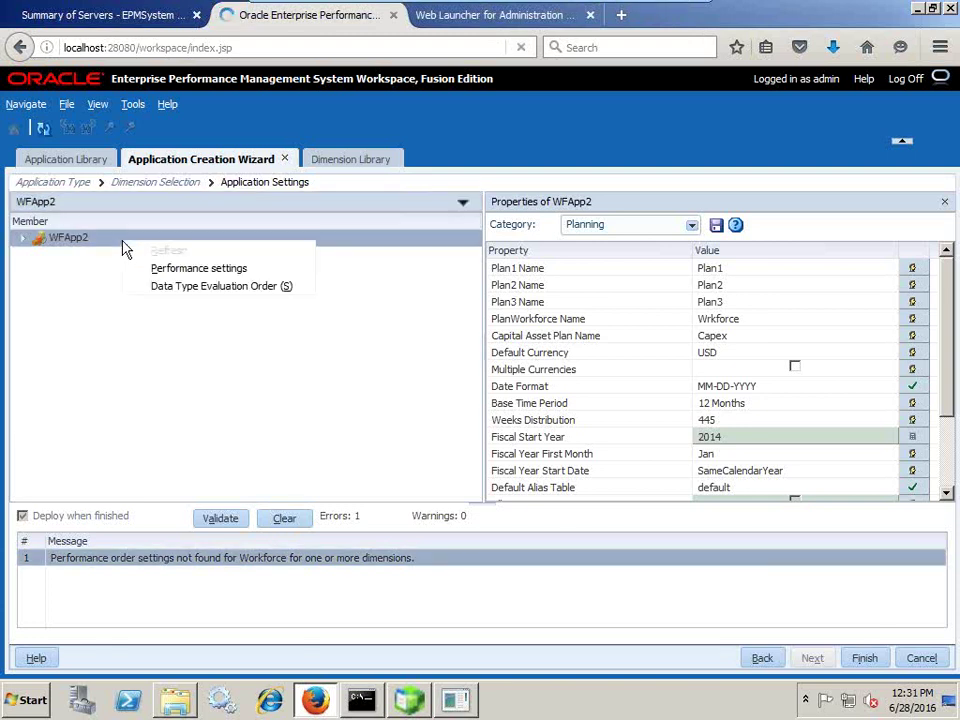
pyautogui.click(199, 268)
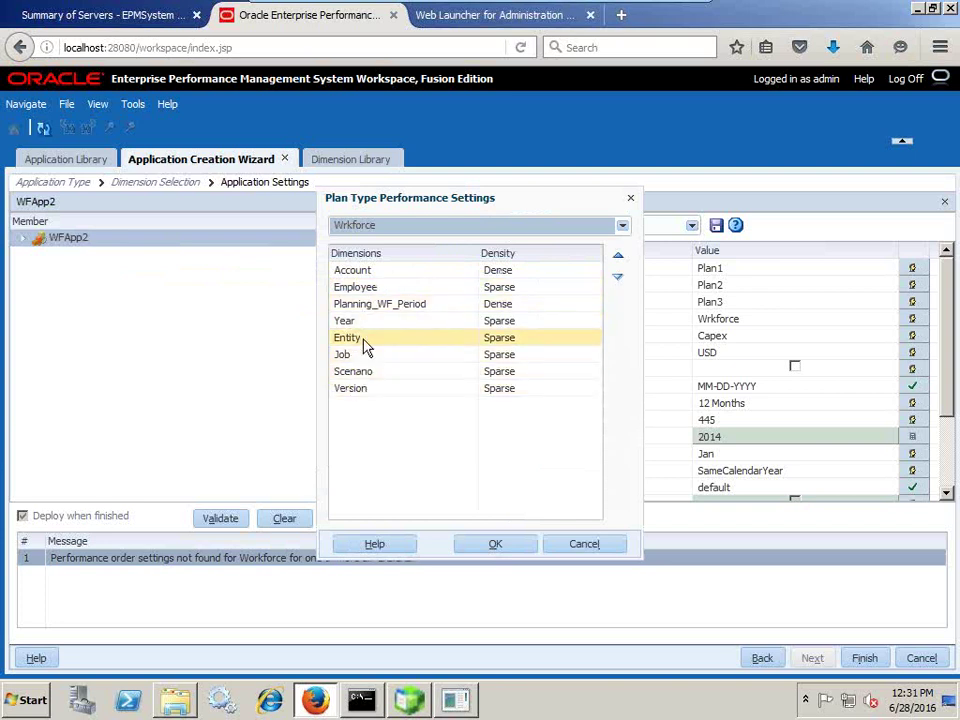
pyautogui.click(365, 341)
pyautogui.click(618, 256)
pyautogui.click(618, 256)
pyautogui.click(618, 256)
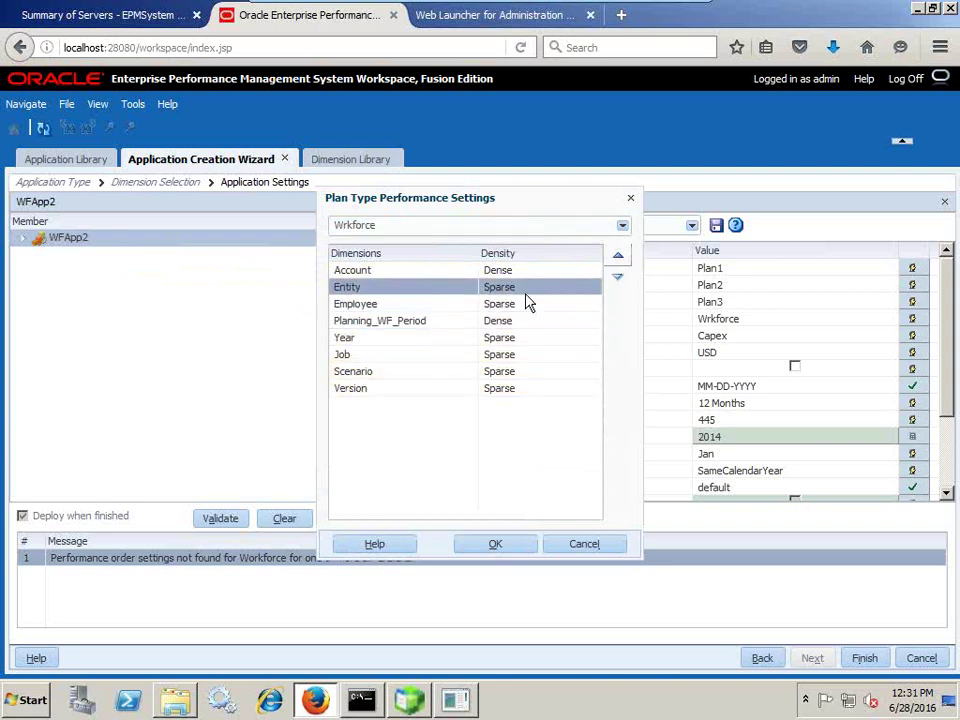
pyautogui.click(368, 374)
pyautogui.click(618, 258)
pyautogui.click(618, 258)
pyautogui.click(618, 258)
pyautogui.click(618, 258)
pyautogui.click(372, 392)
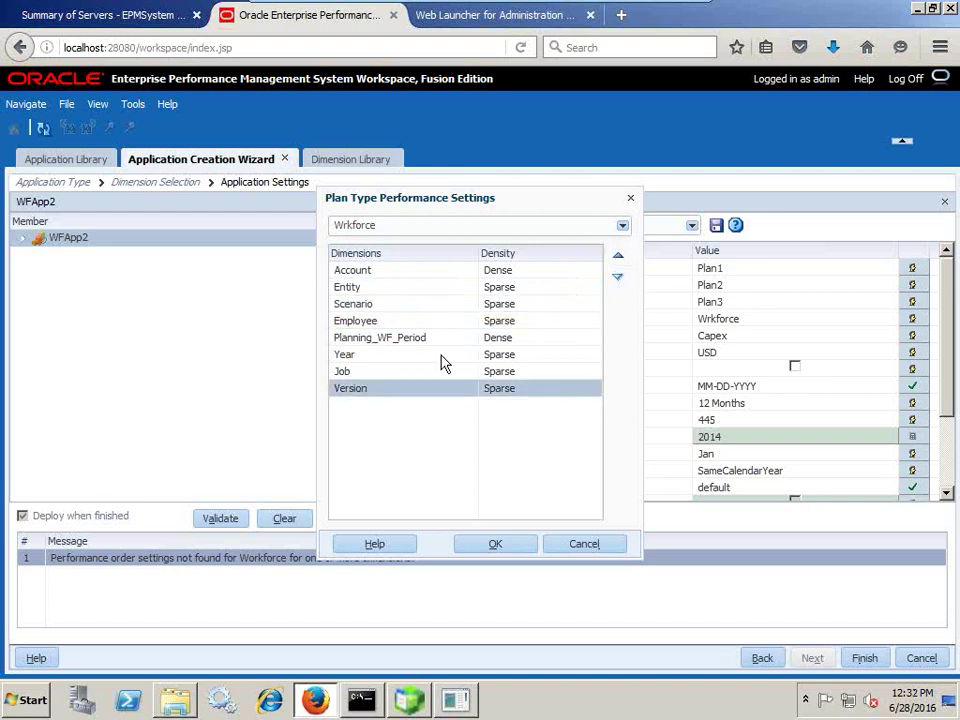
pyautogui.click(618, 258)
pyautogui.click(618, 258)
pyautogui.click(618, 258)
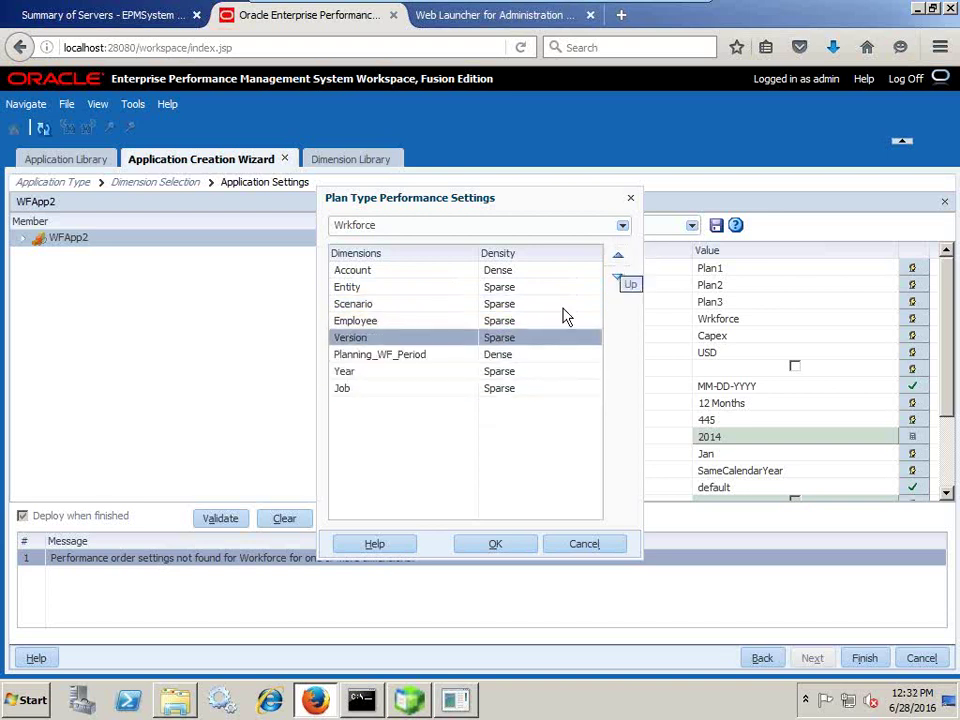
# - Move Year above Planning_WF_Period and Employee below it, then confirm the order
pyautogui.click(383, 374)
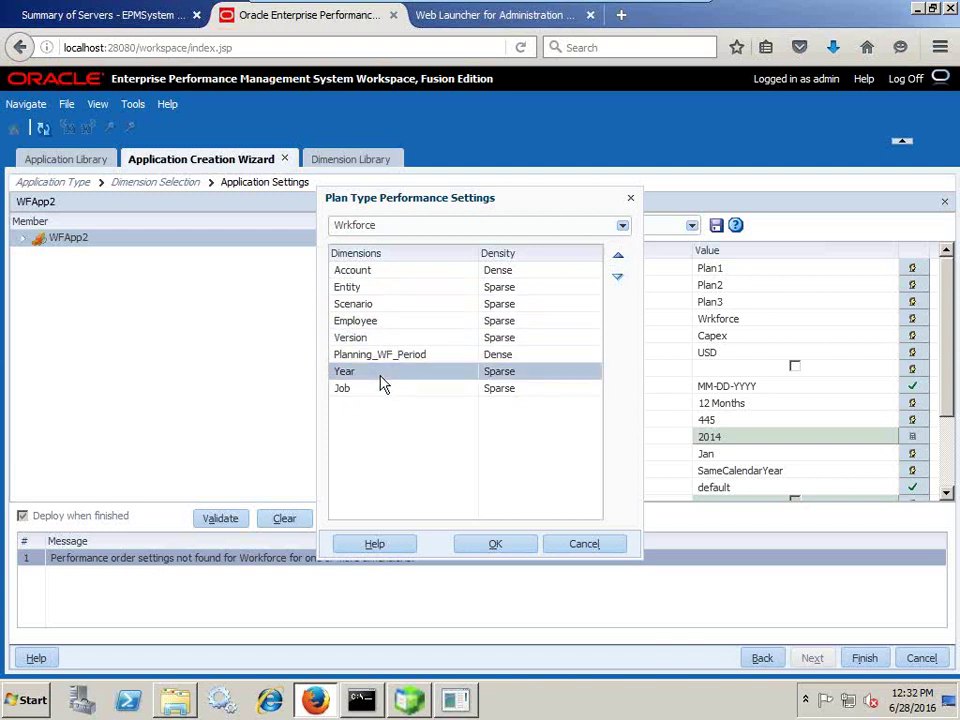
pyautogui.click(618, 257)
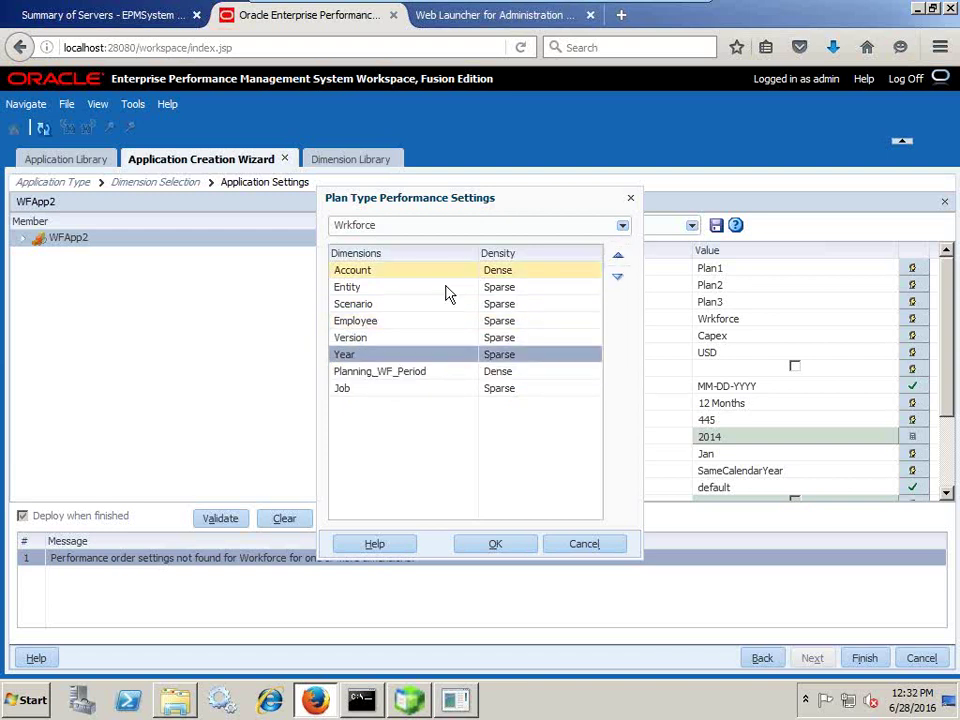
pyautogui.click(386, 320)
pyautogui.click(617, 279)
pyautogui.click(617, 279)
pyautogui.click(617, 279)
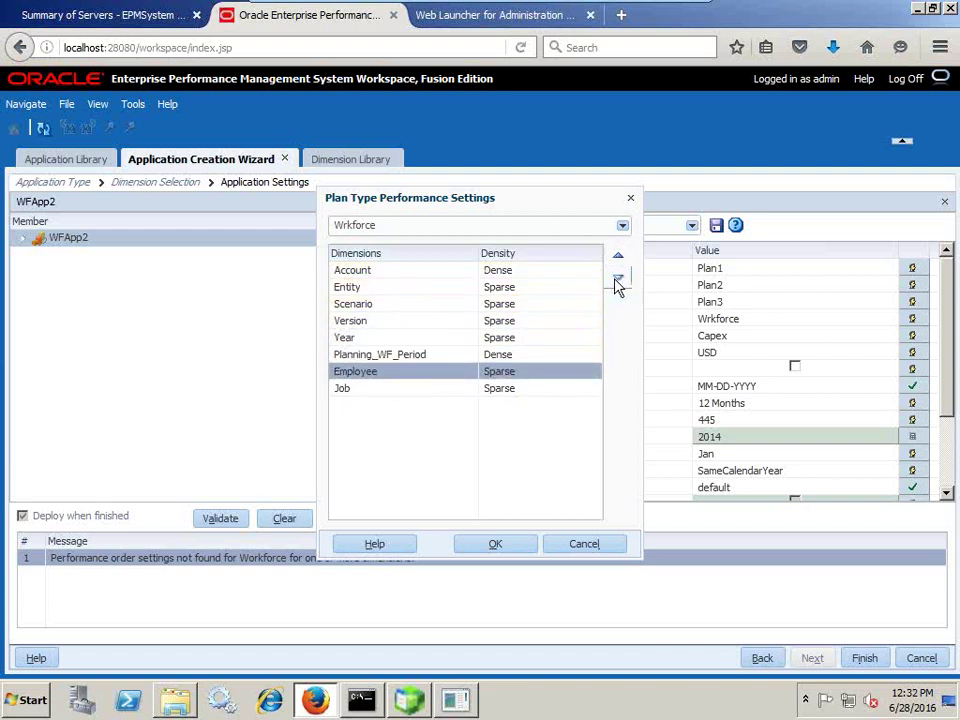
pyautogui.click(617, 279)
pyautogui.click(497, 544)
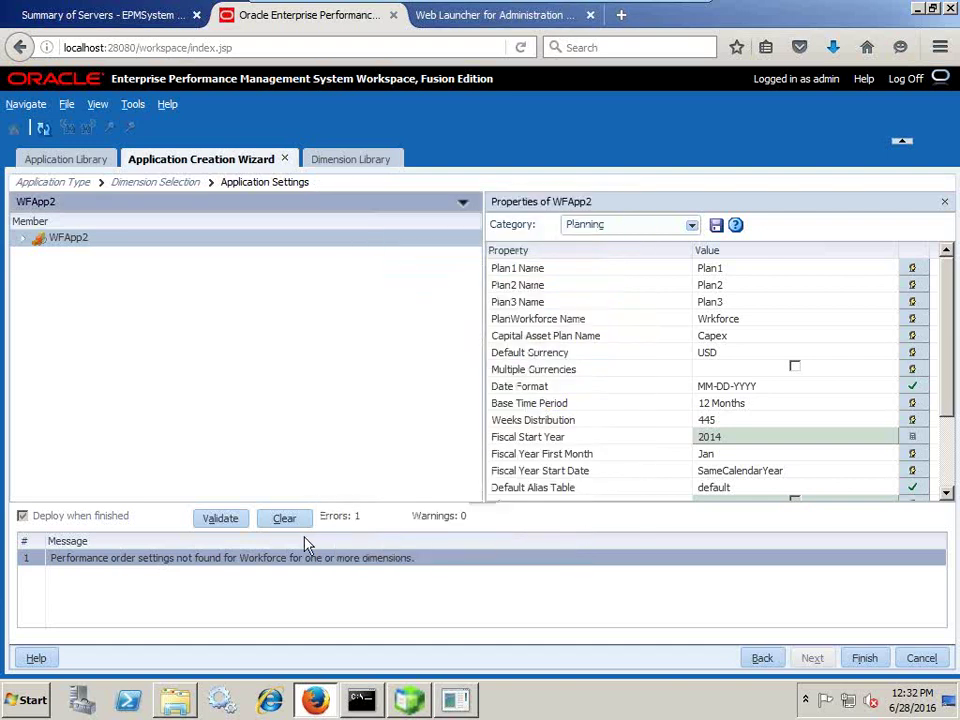
# - Revalidate WFApp2 with zero errors and finish the wizard to reach the Deploy dialog
pyautogui.click(224, 522)
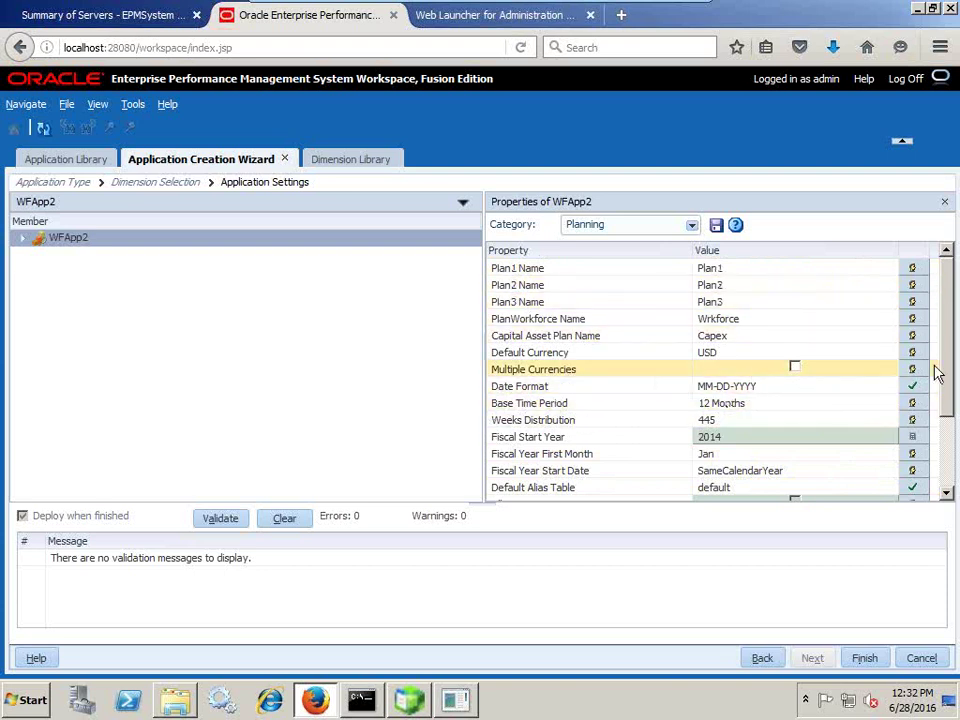
pyautogui.moveTo(943, 407); pyautogui.dragTo(950, 450)
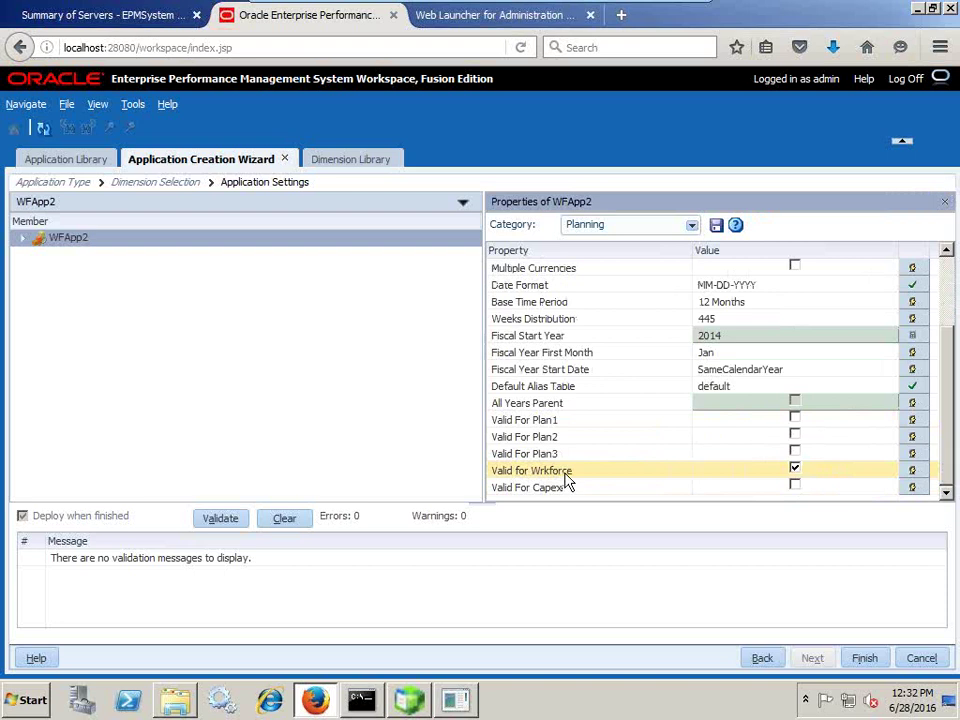
pyautogui.click(864, 658)
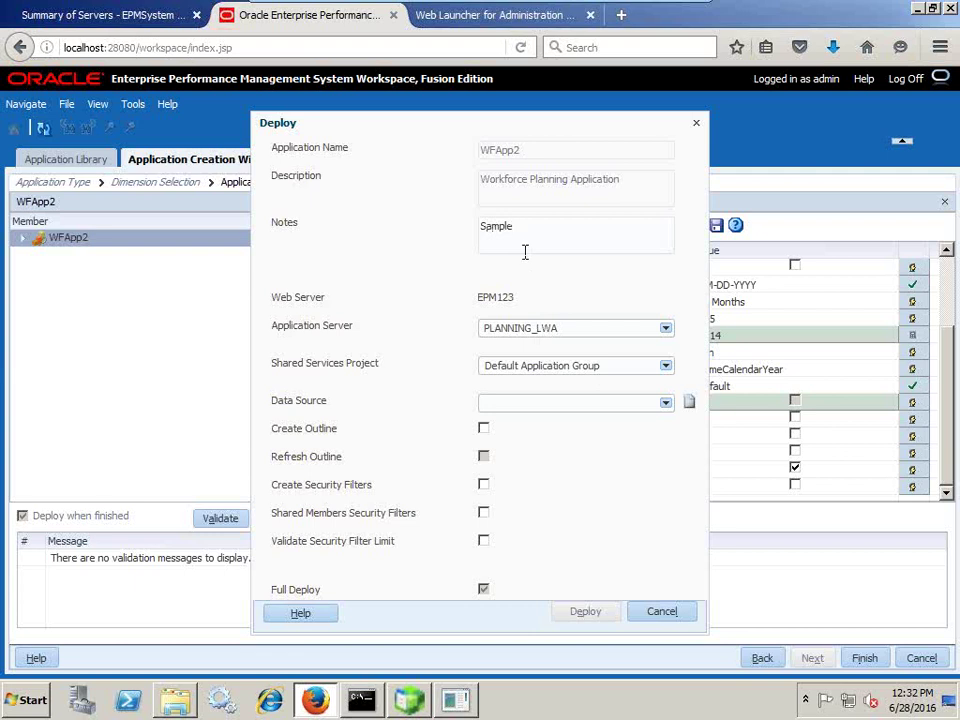
# - Enter deployment notes, set application server PLANNING_LWA and Shared Services project Planning
pyautogui.write('Workforce Applicaton')
pyautogui.click(568, 329)
pyautogui.click(569, 343)
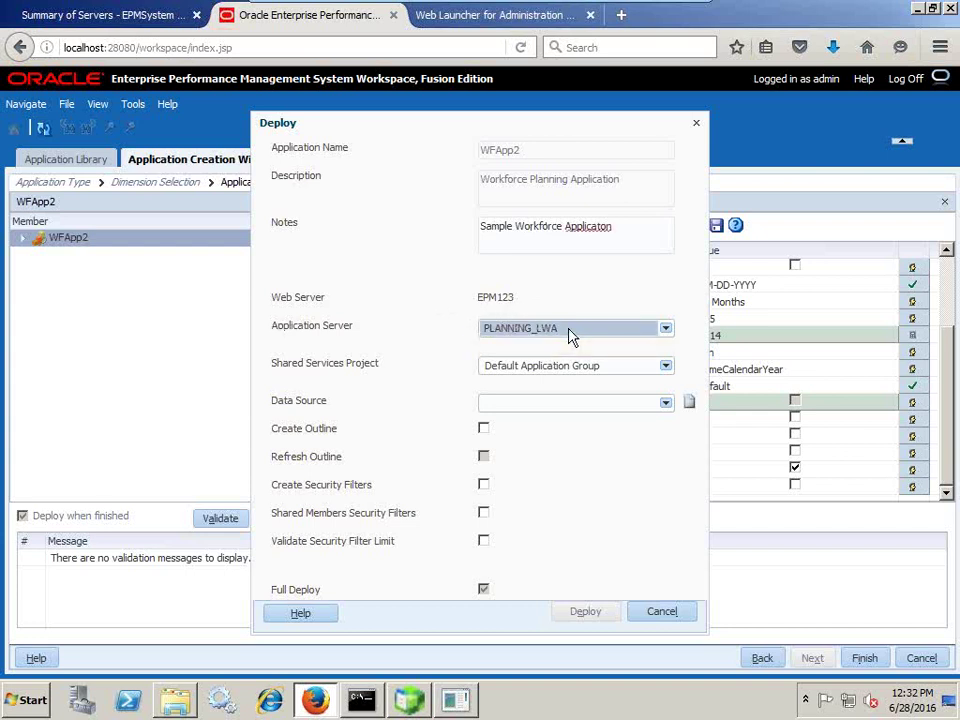
pyautogui.click(587, 370)
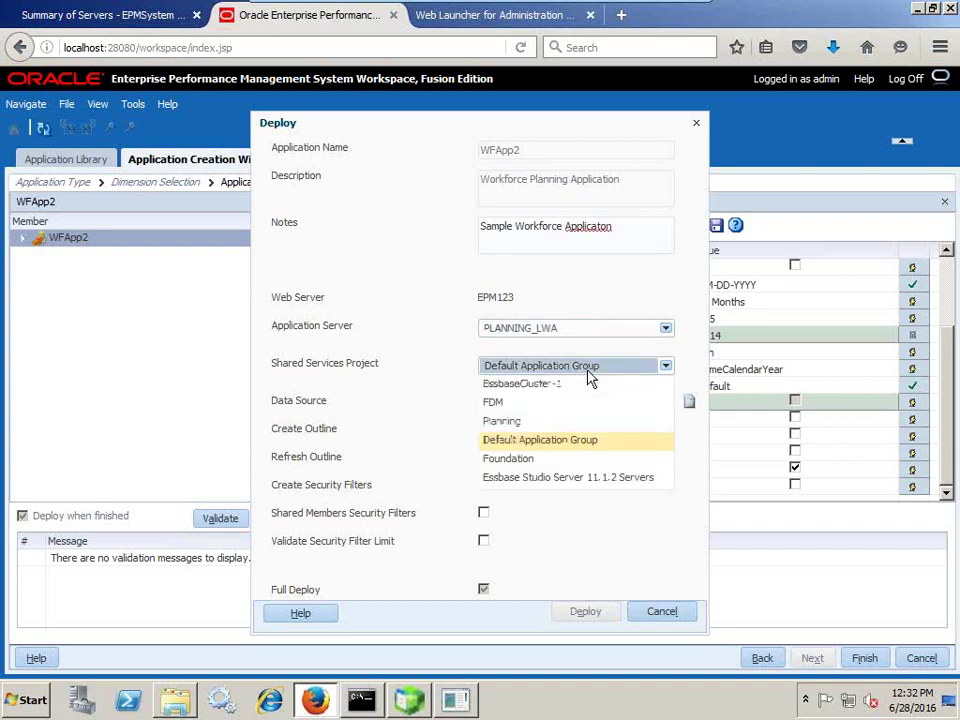
pyautogui.click(575, 425)
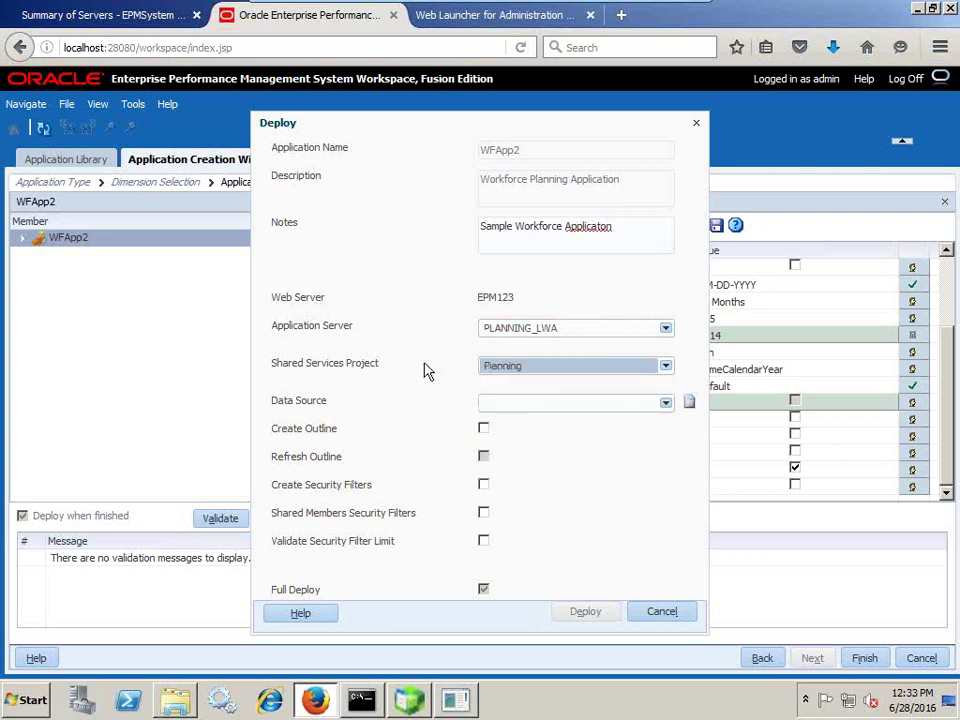
pyautogui.click(665, 404)
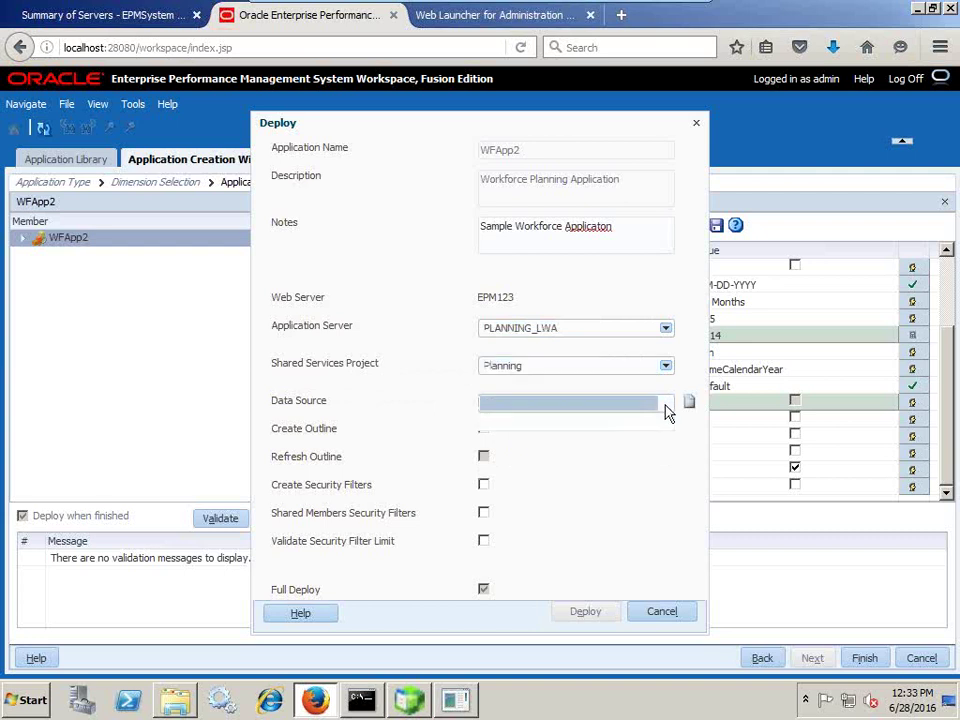
pyautogui.click(665, 405)
# - Create data source 'WOrkforce Planning App' on Oracle localhost:1521 ORCL as wfapp1 and test the connection
pyautogui.click(688, 403)
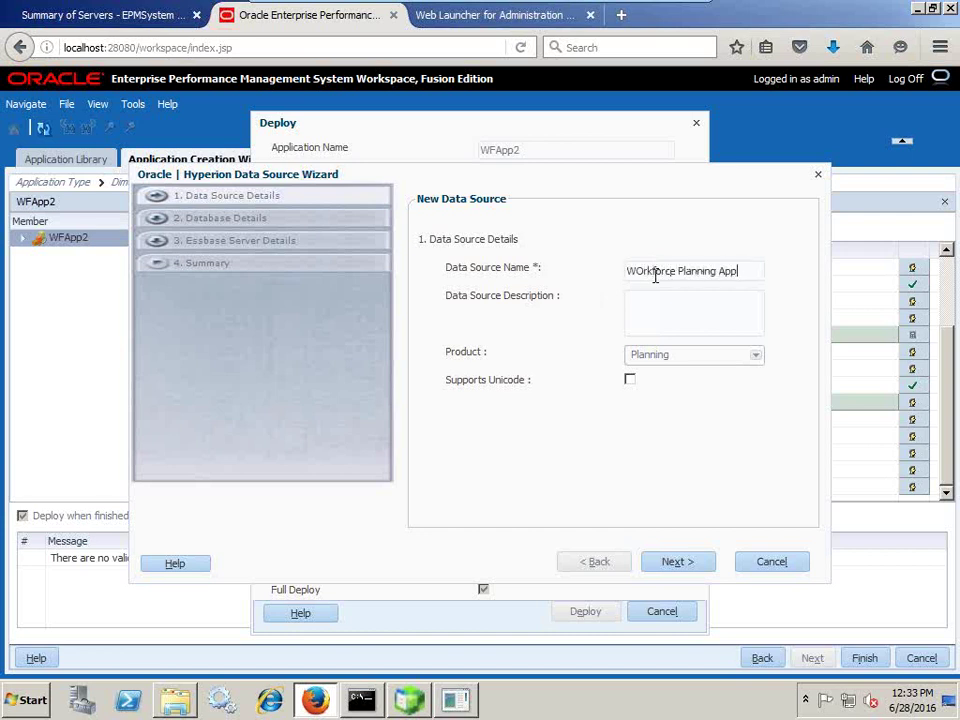
pyautogui.click(670, 566)
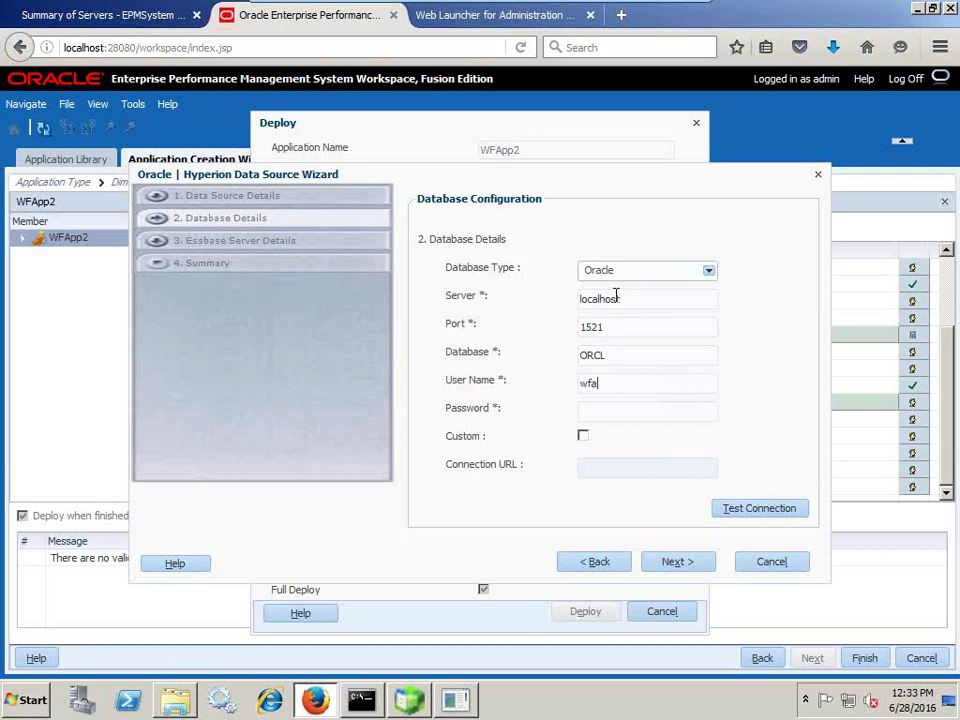
pyautogui.click(455, 700)
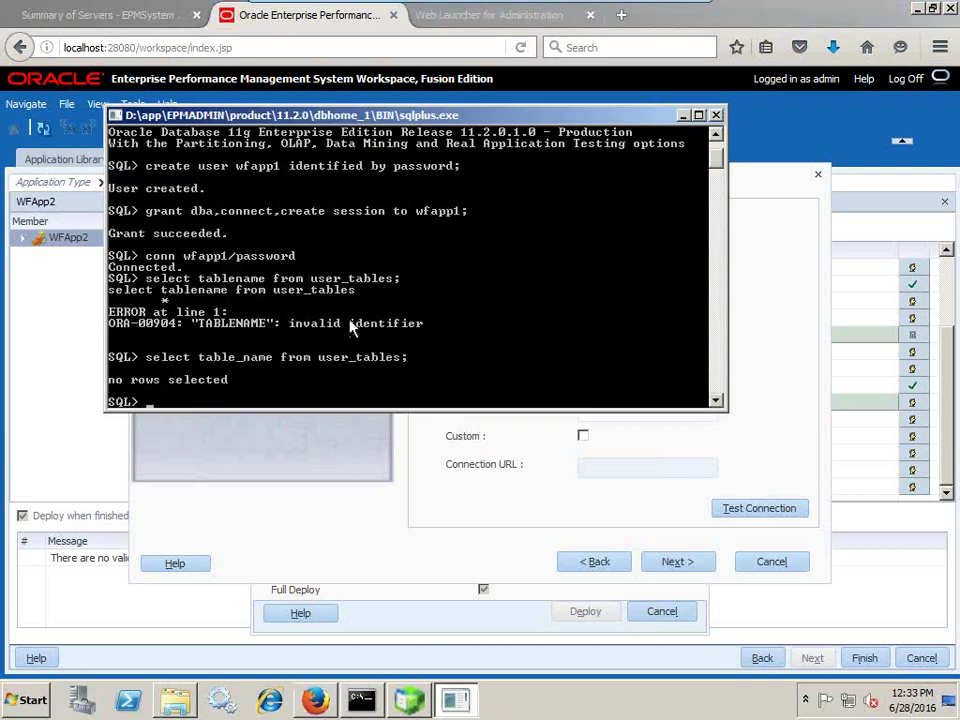
pyautogui.hotkey('alt', 'Tab')
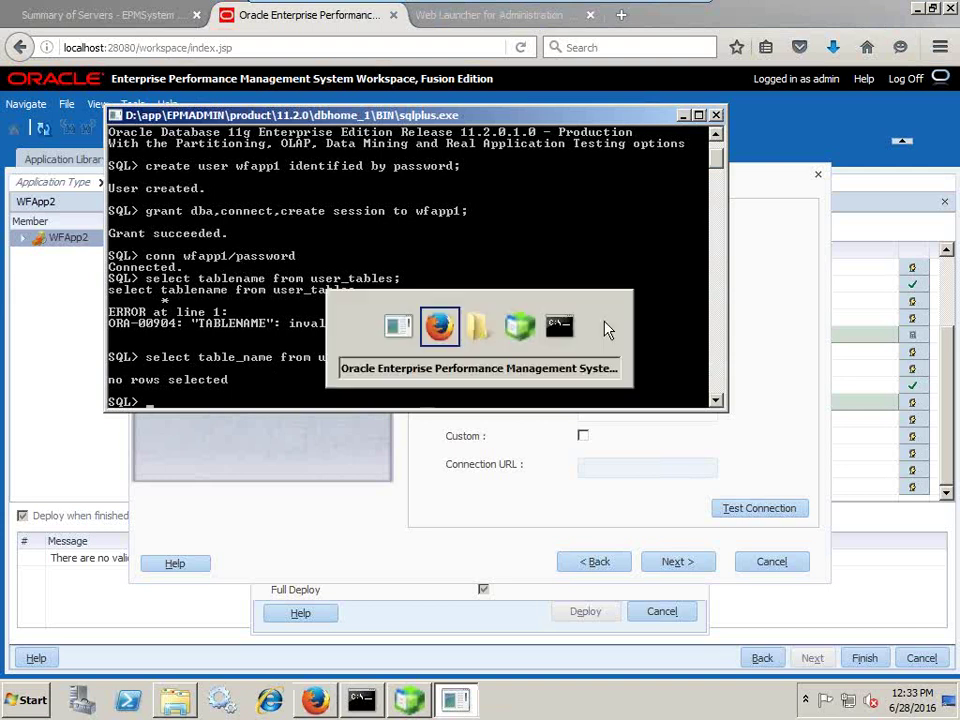
pyautogui.write('1')
pyautogui.click(605, 411)
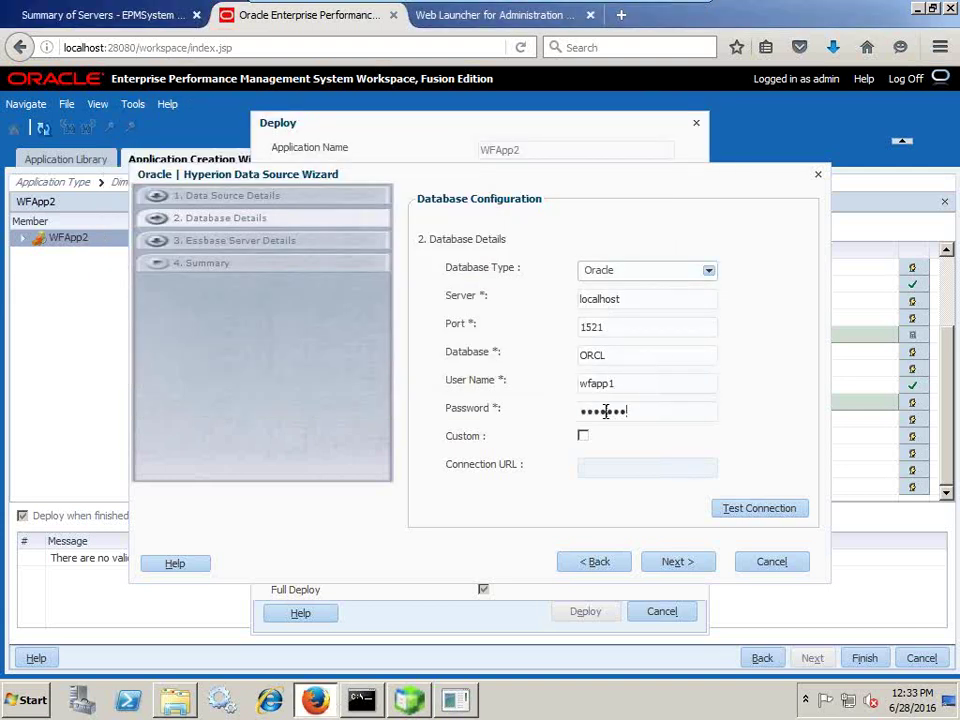
pyautogui.click(727, 512)
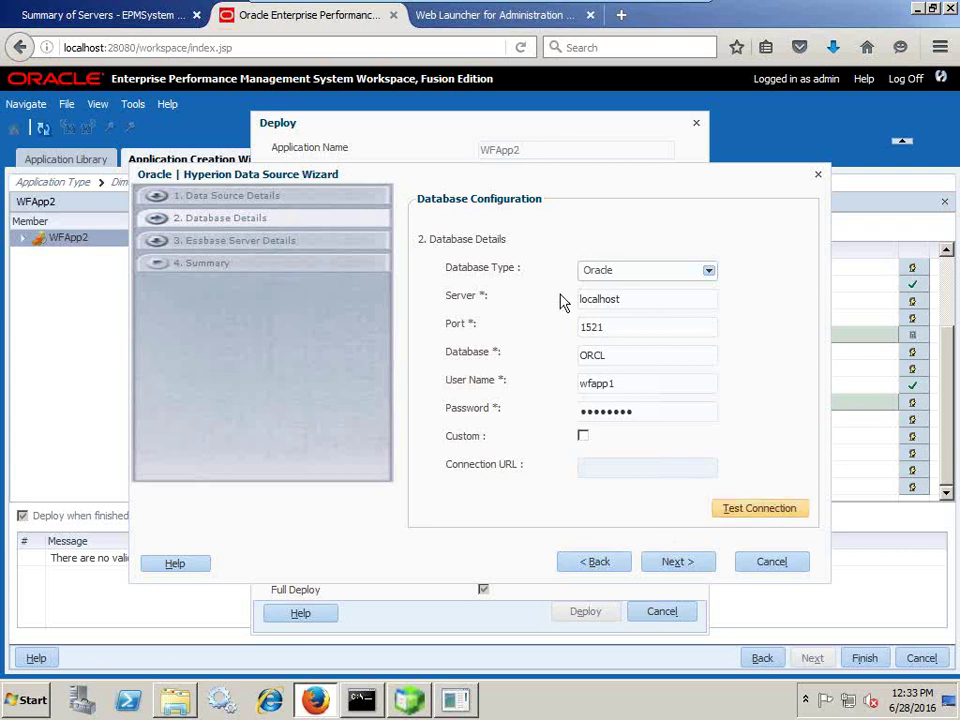
pyautogui.click(662, 561)
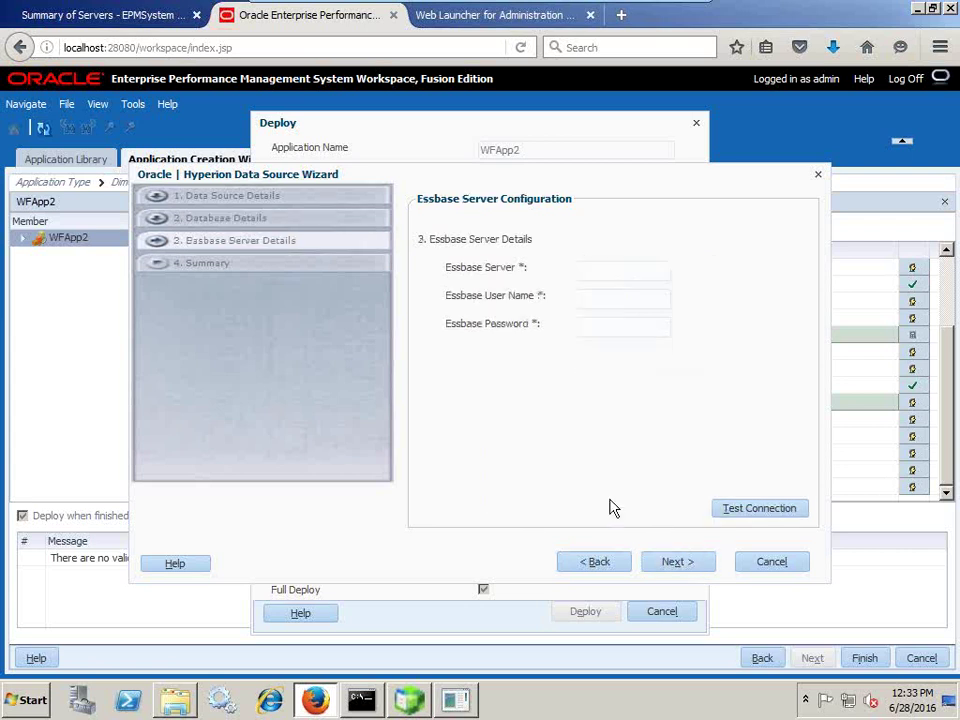
# - Enter the localhost Essbase server with user admin and its password, and confirm the connection test succeeds
pyautogui.click(594, 271)
pyautogui.write('admin')
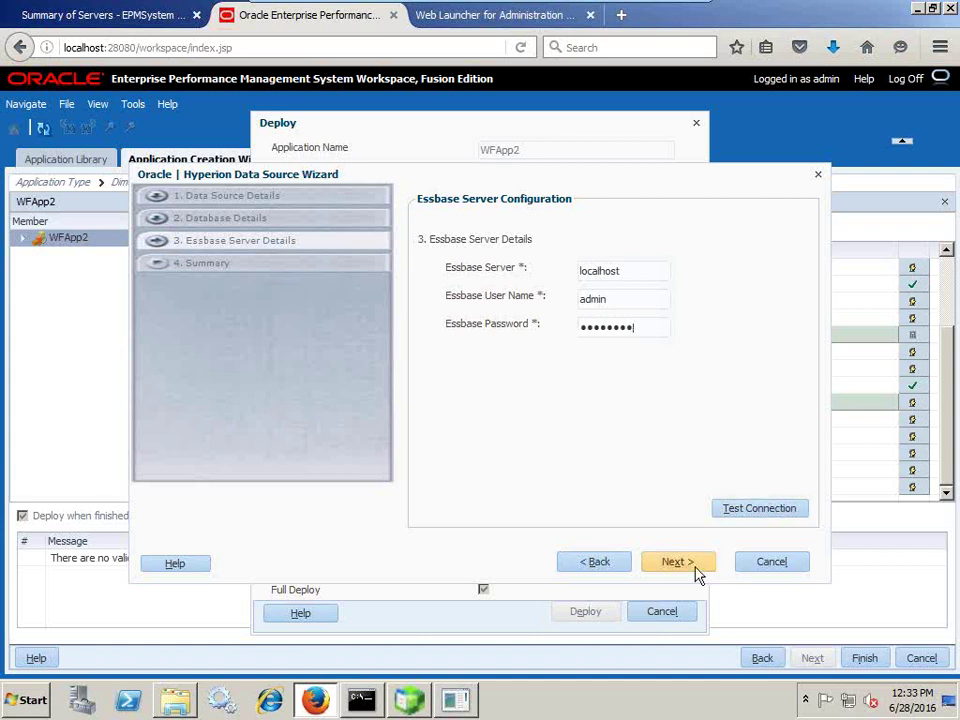
pyautogui.click(727, 512)
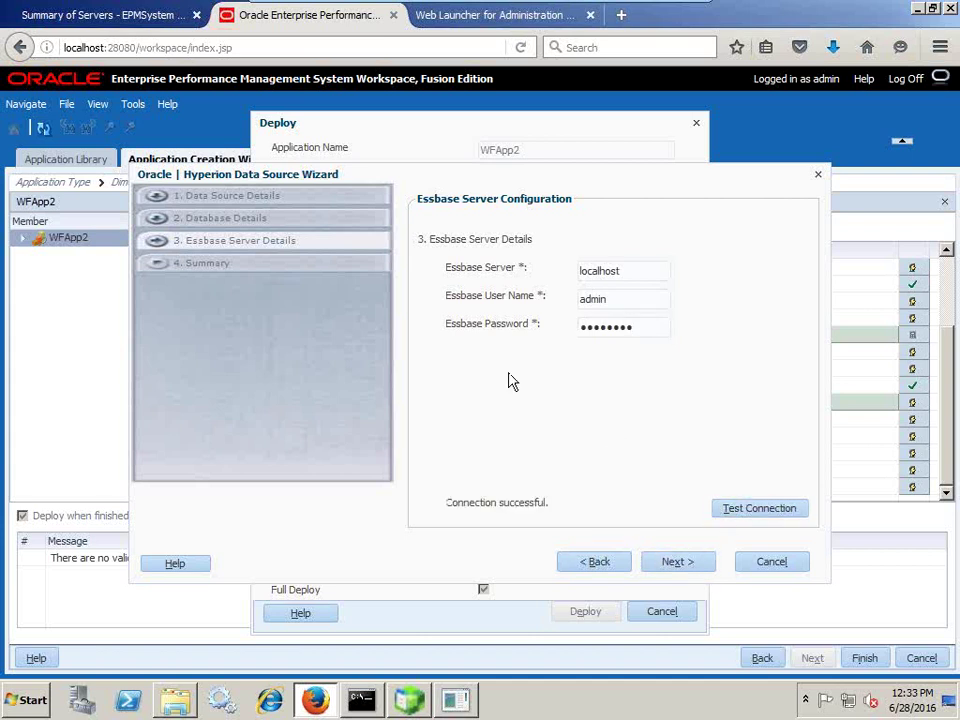
pyautogui.click(670, 566)
# - Finish the data source, enable Create Outline, and deploy WFApp2 as job 145
pyautogui.click(677, 563)
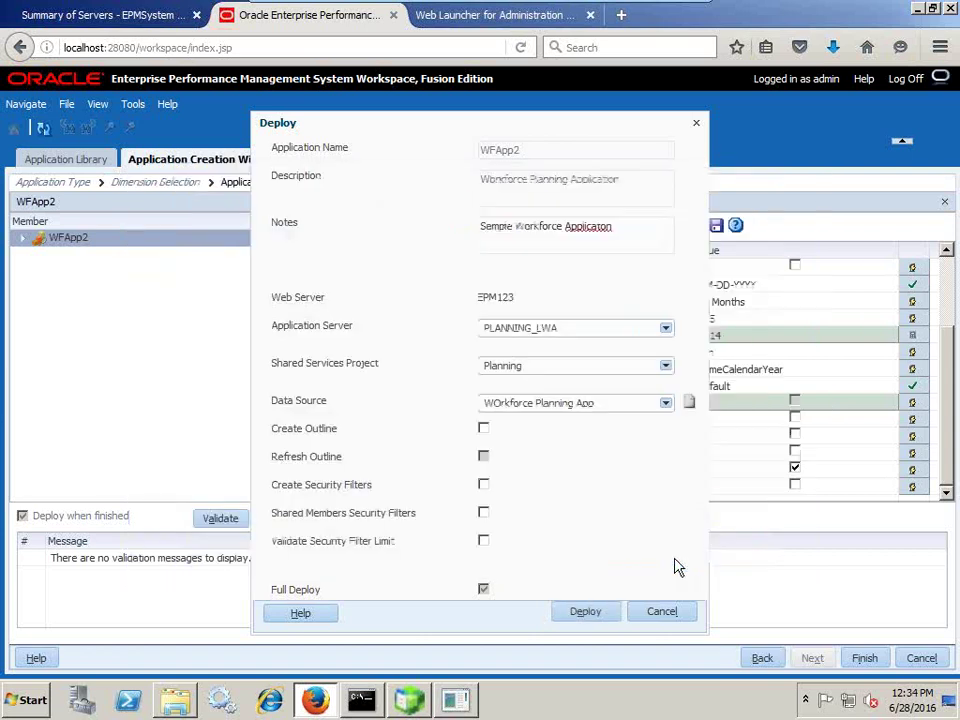
pyautogui.click(484, 429)
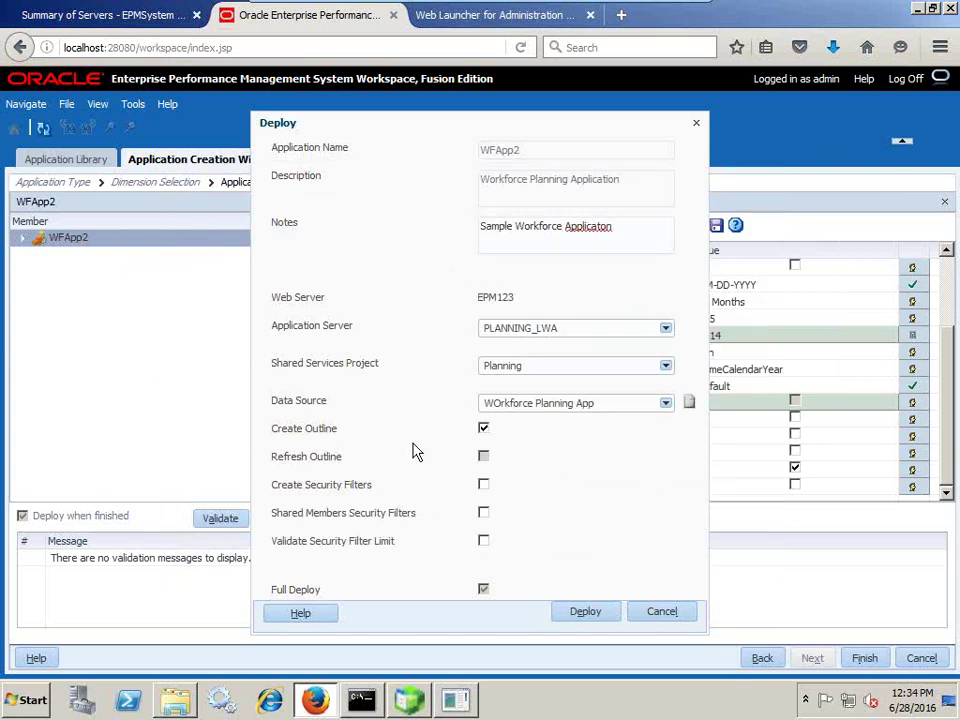
pyautogui.click(590, 612)
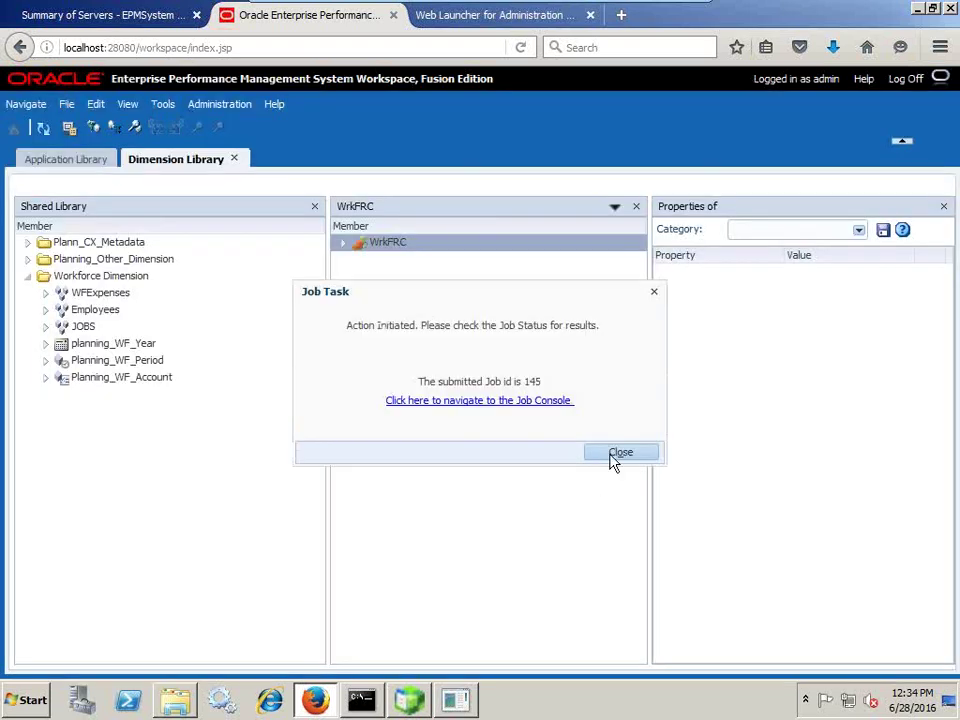
# - Open the Job Console for job 145 and refresh it to see 6% progress
pyautogui.click(534, 401)
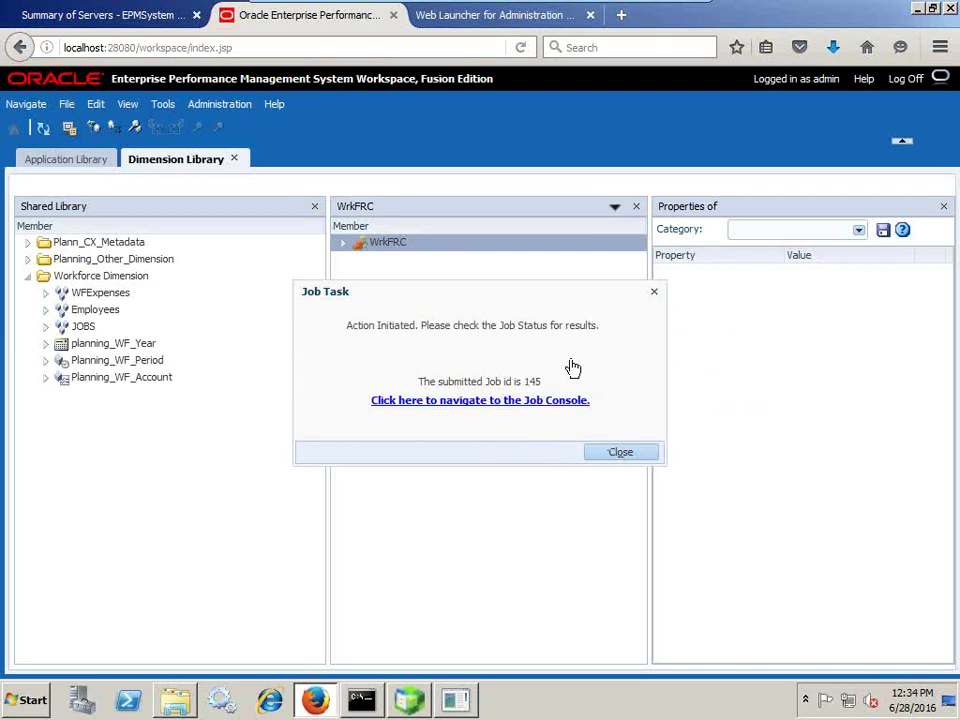
pyautogui.click(633, 452)
pyautogui.moveTo(632, 557); pyautogui.dragTo(658, 566)
pyautogui.click(42, 130)
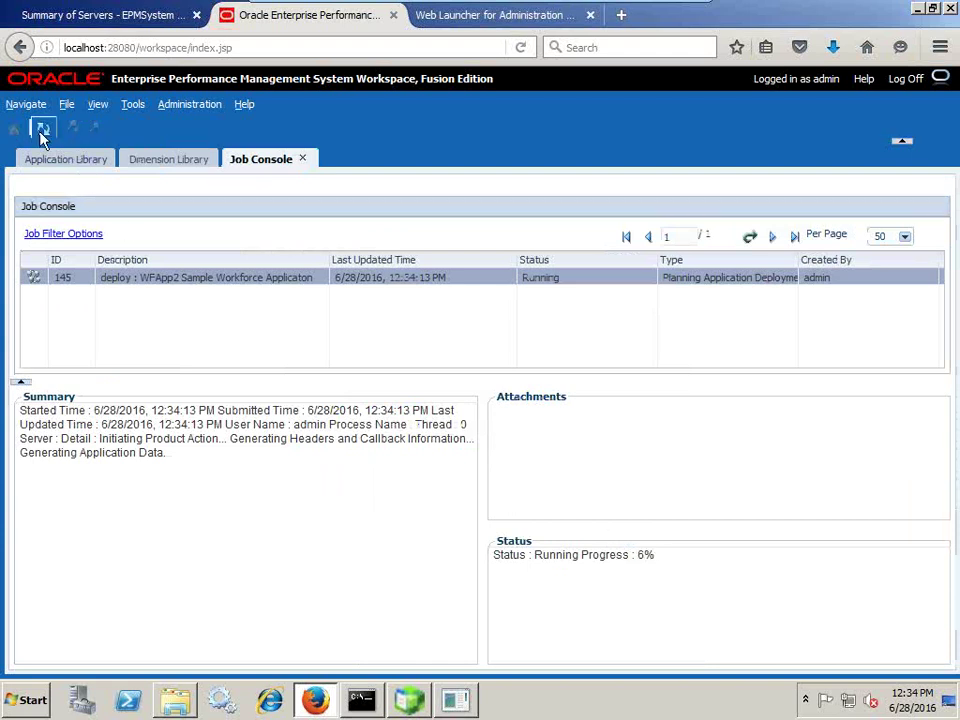
pyautogui.click(362, 700)
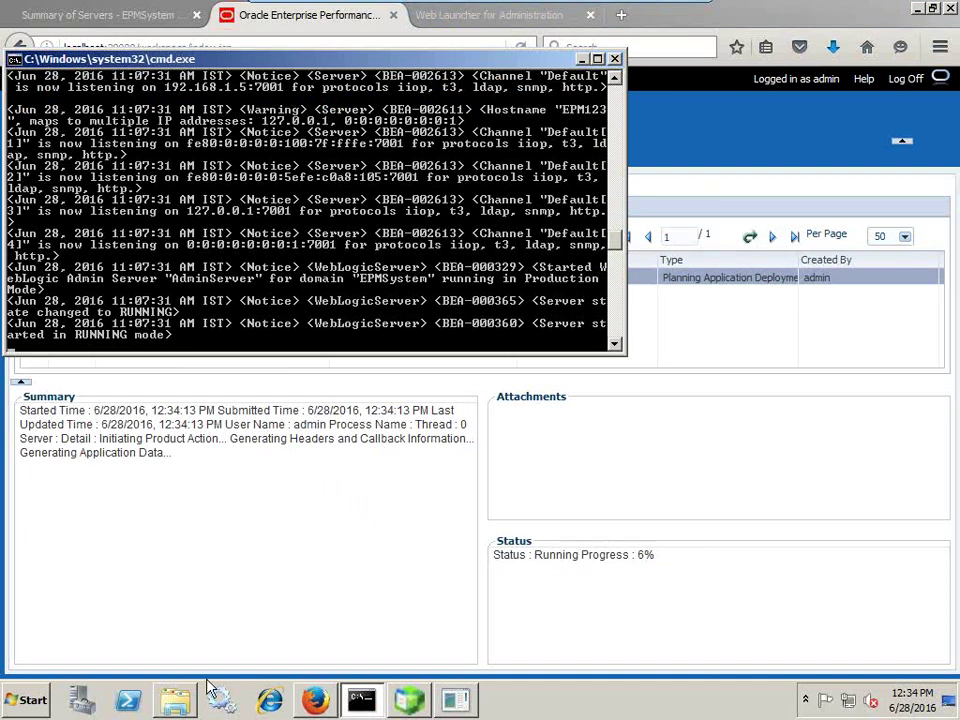
pyautogui.click(362, 700)
# - Rerun 'select table_name from user_tables' twice in SQL*Plus, still getting no rows selected
pyautogui.click(456, 701)
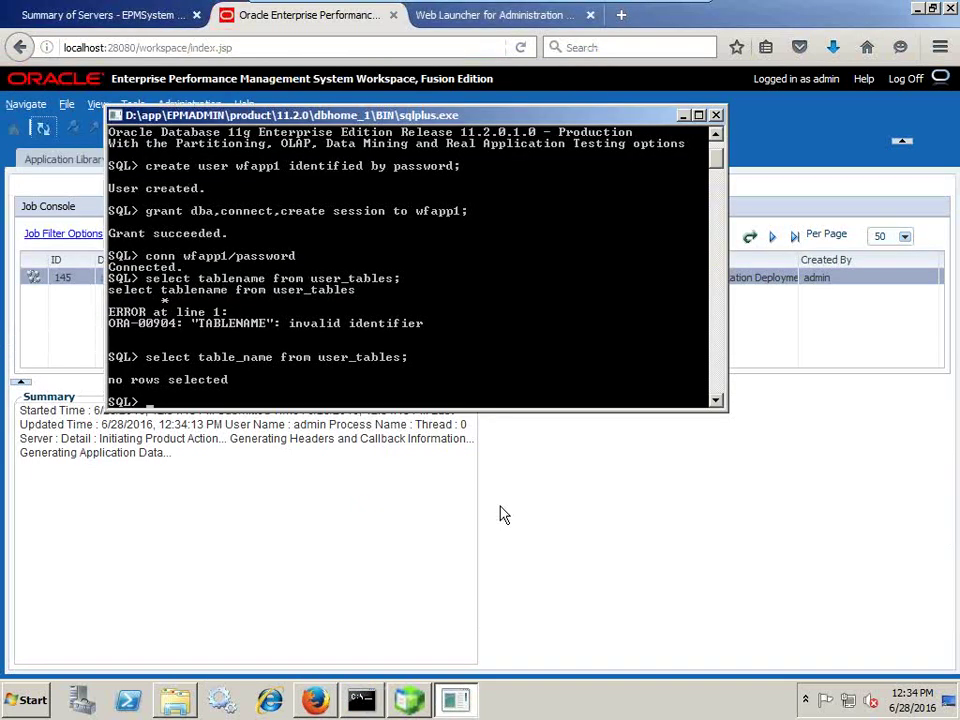
pyautogui.press('Up')
pyautogui.press('Return')
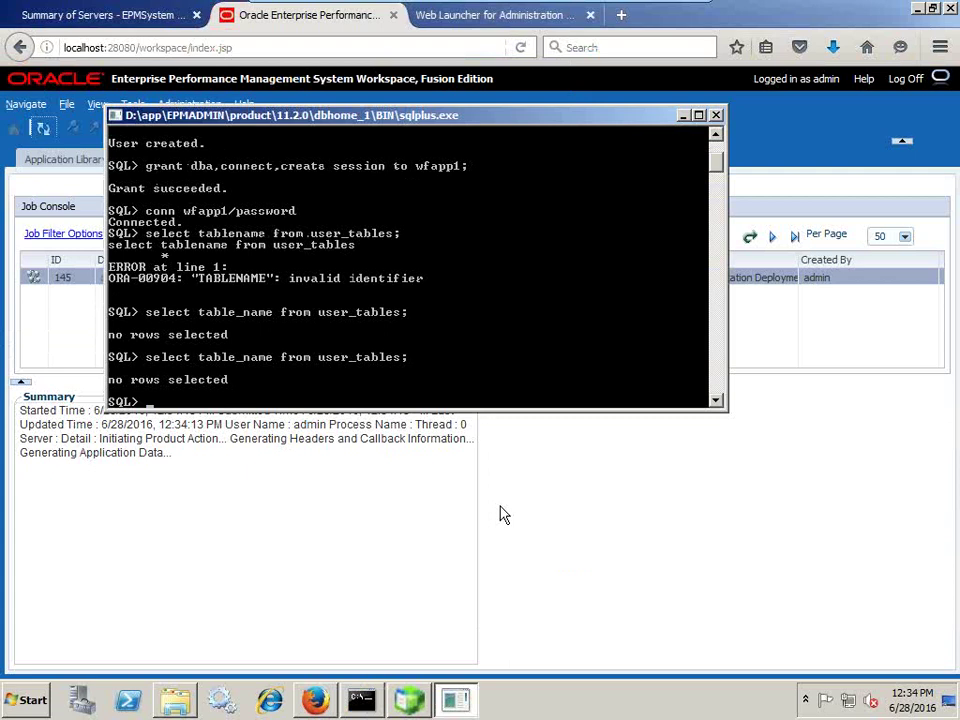
pyautogui.press('Up')
pyautogui.press('Return')
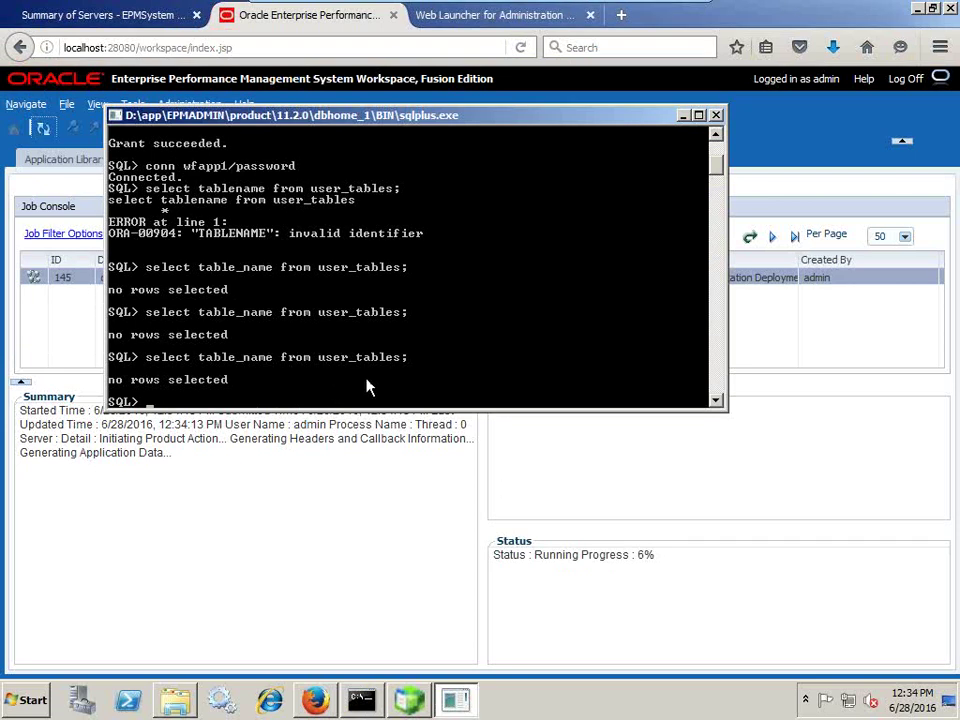
pyautogui.click(412, 705)
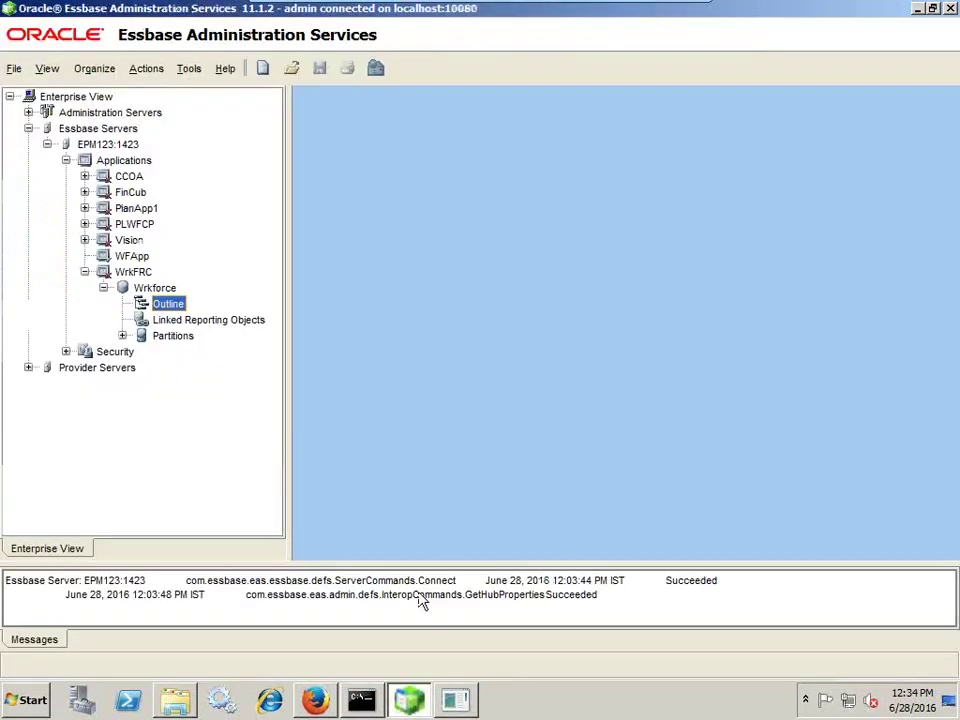
# - Refresh the Essbase Applications list twice and check the deployment job's progress in the Job Console
pyautogui.rightClick(148, 162)
pyautogui.click(197, 232)
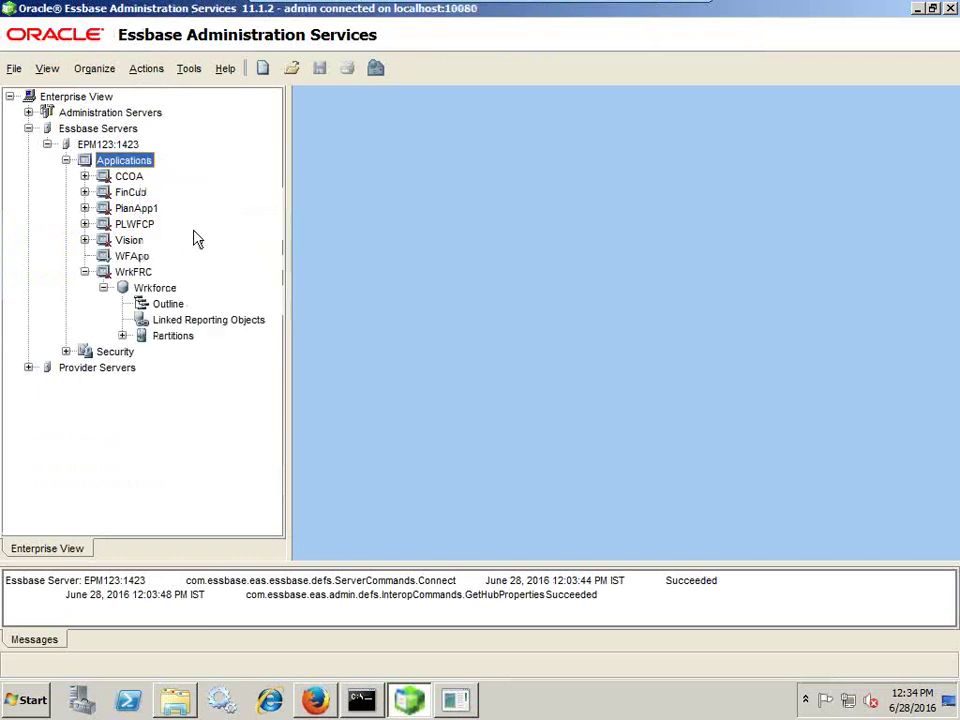
pyautogui.click(85, 272)
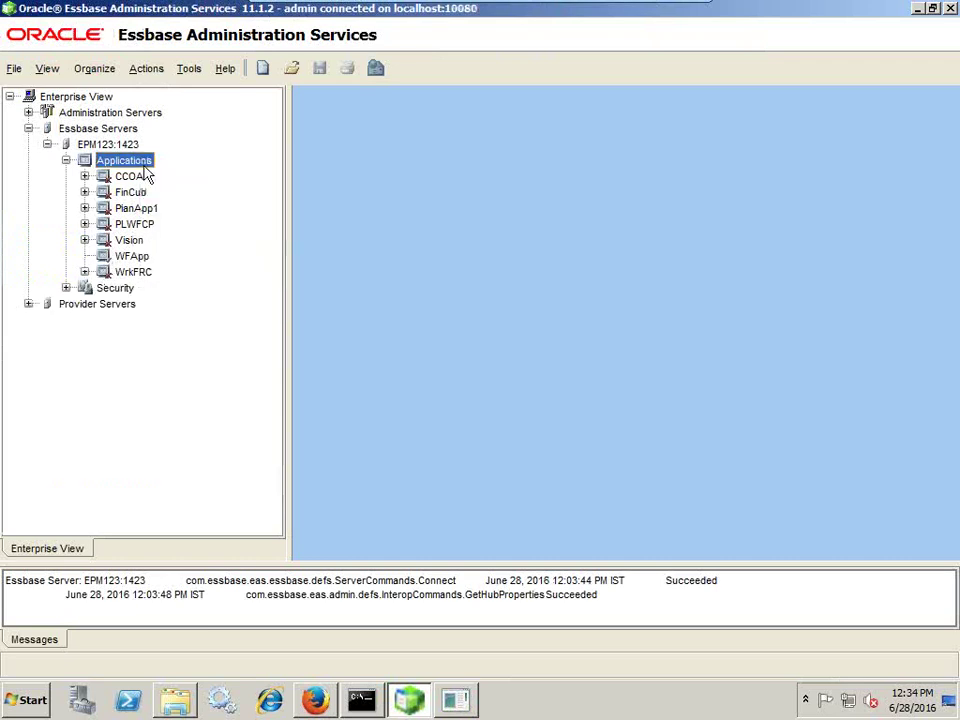
pyautogui.rightClick(140, 168)
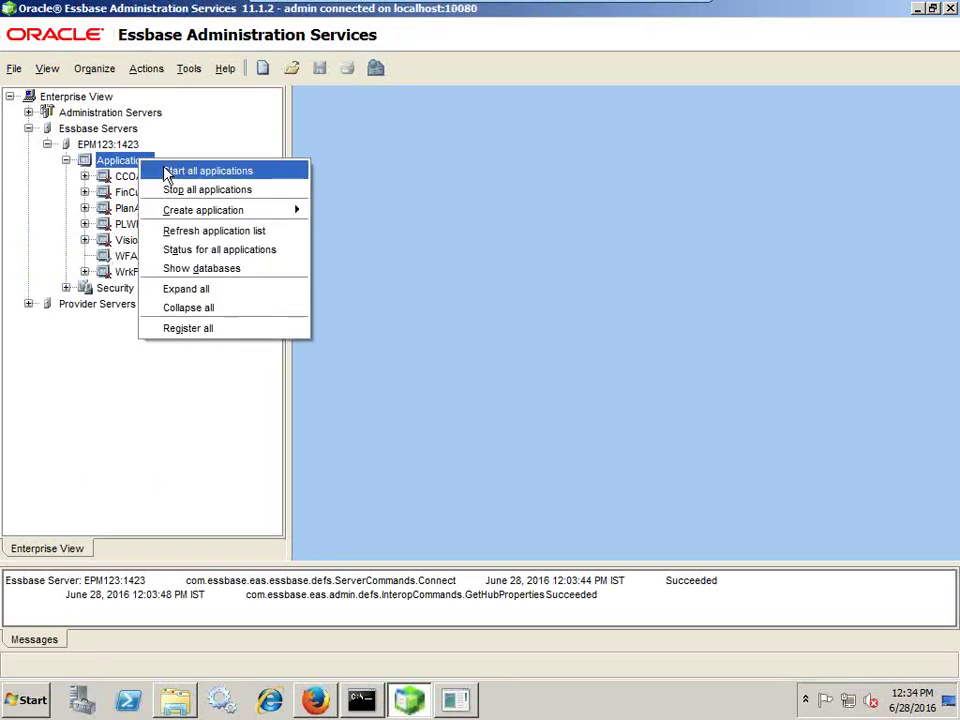
pyautogui.click(182, 231)
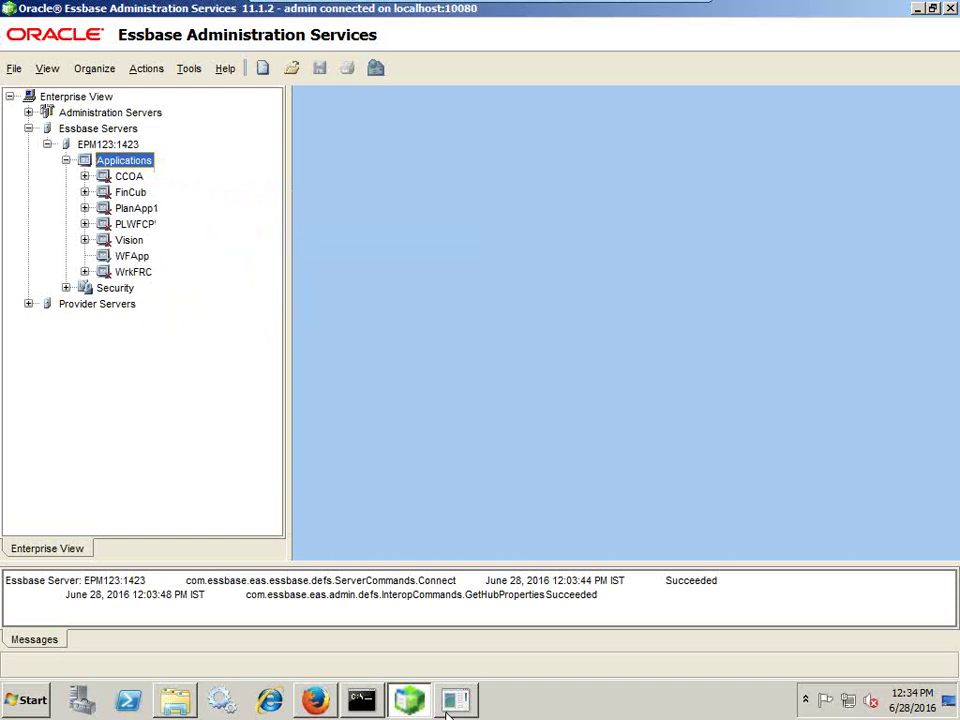
pyautogui.click(320, 711)
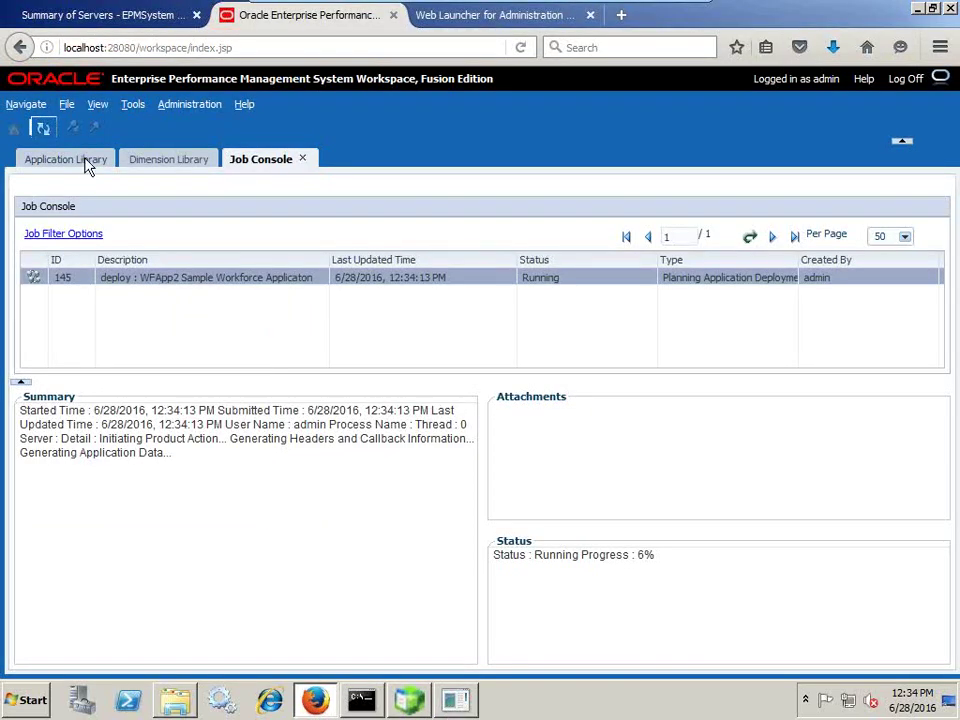
pyautogui.click(43, 129)
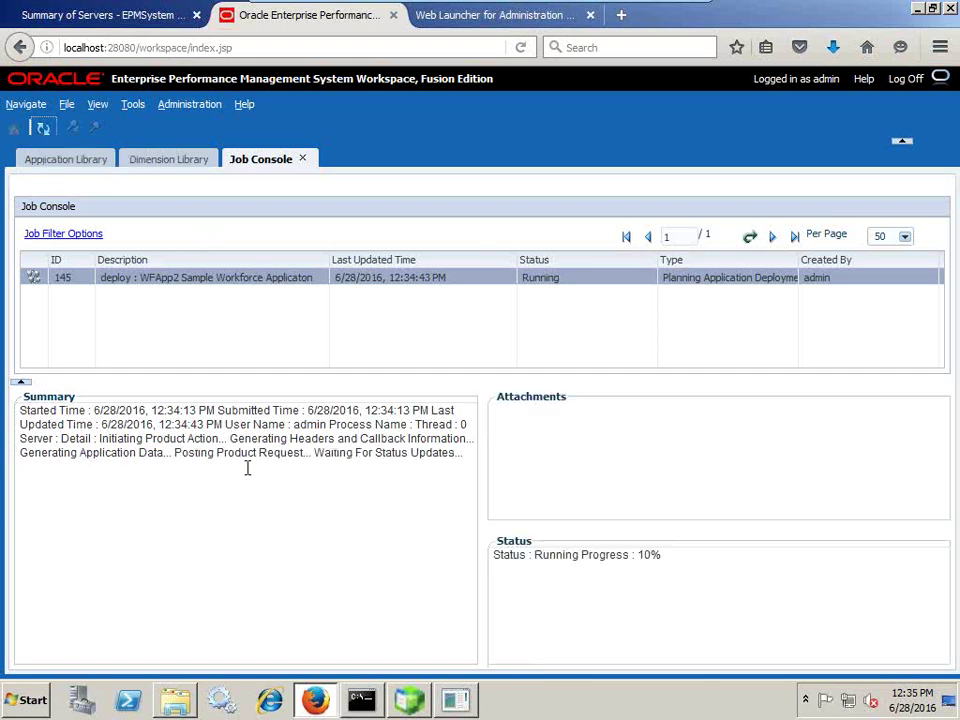
pyautogui.hotkey('alt', 'Tab')
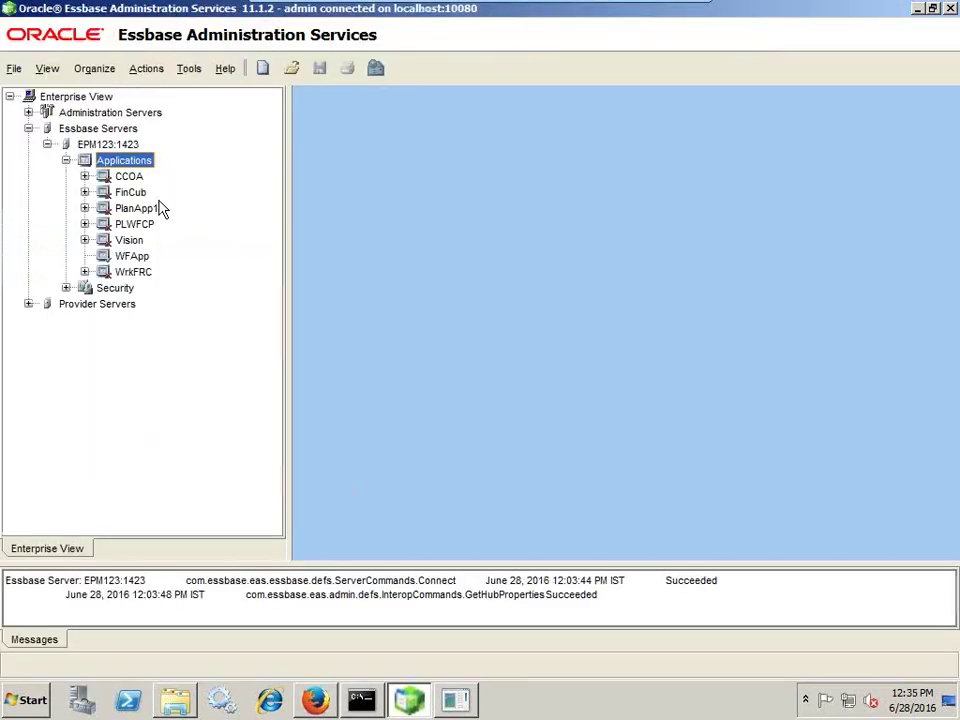
# - Refresh the Applications list to reveal WFApp2, select it, and rerun the SQL*Plus table query
pyautogui.rightClick(130, 163)
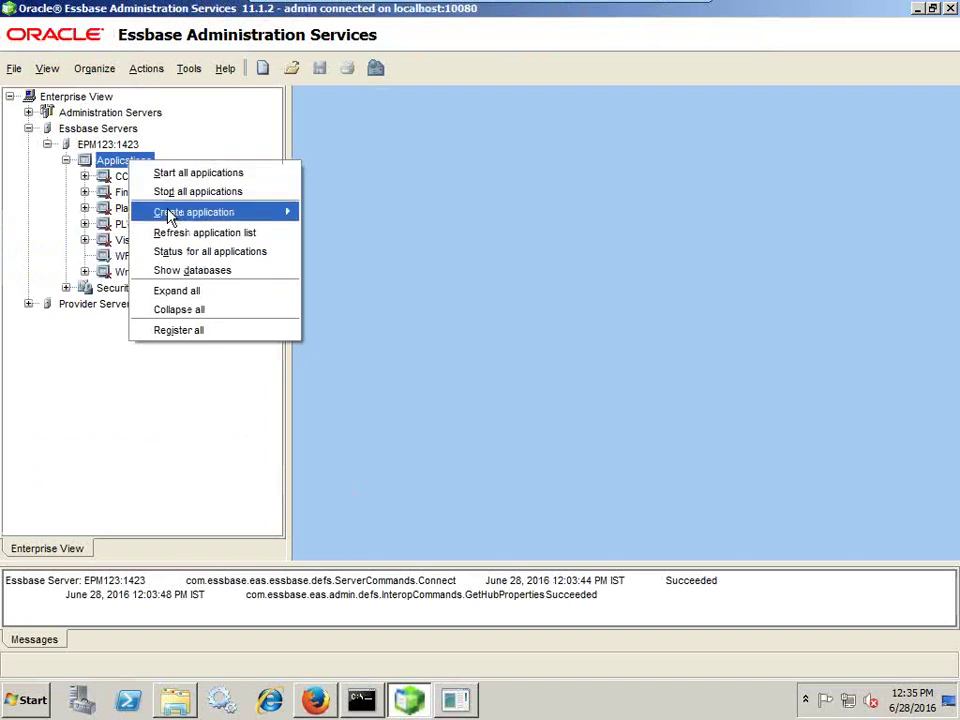
pyautogui.click(176, 233)
pyautogui.click(132, 272)
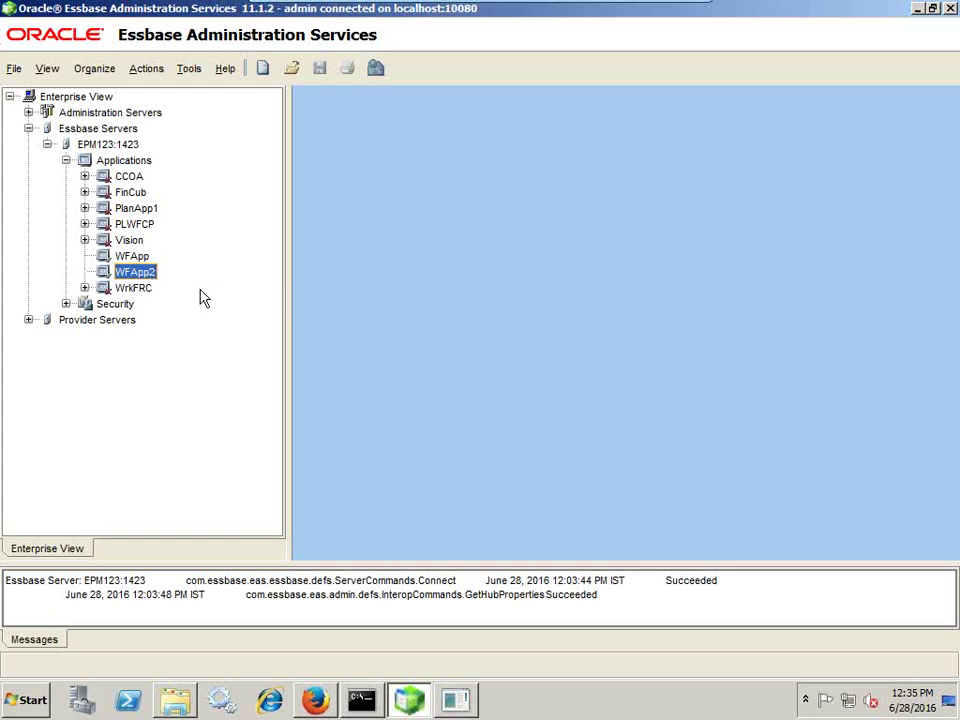
pyautogui.click(466, 700)
pyautogui.press('Up')
pyautogui.press('Return')
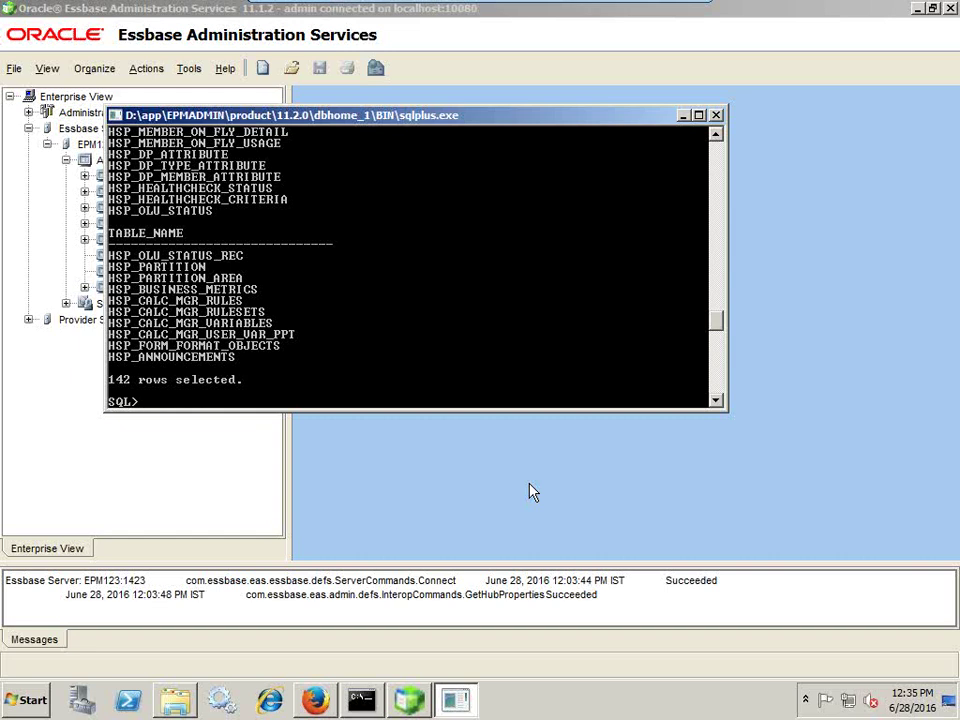
pyautogui.click(318, 703)
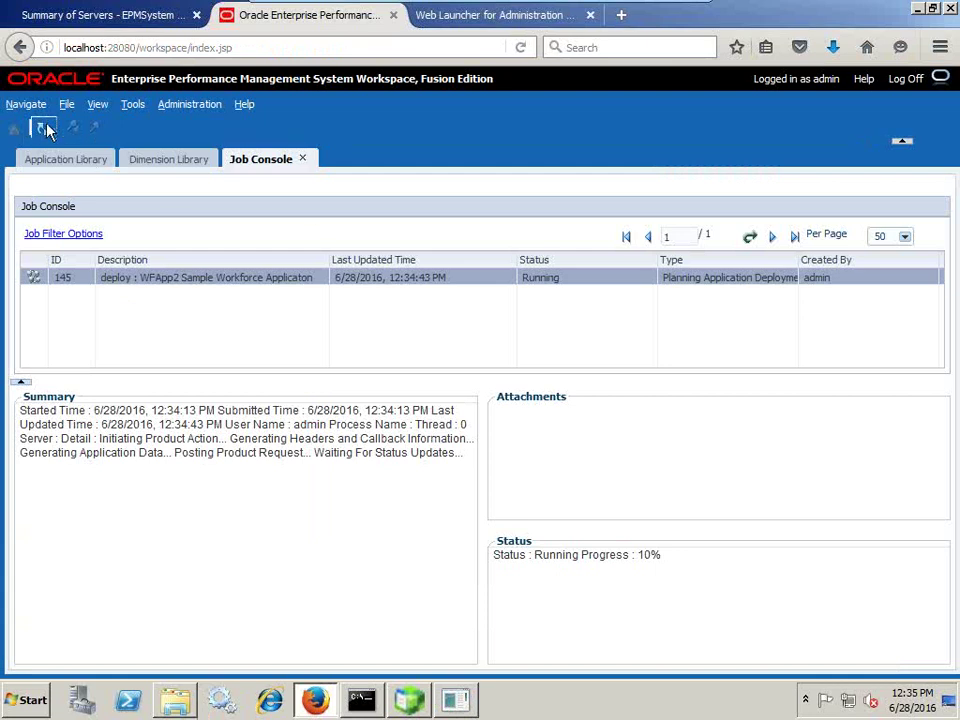
# - Refresh the Job Console to confirm job 145 completed successfully at 100%
pyautogui.click(46, 130)
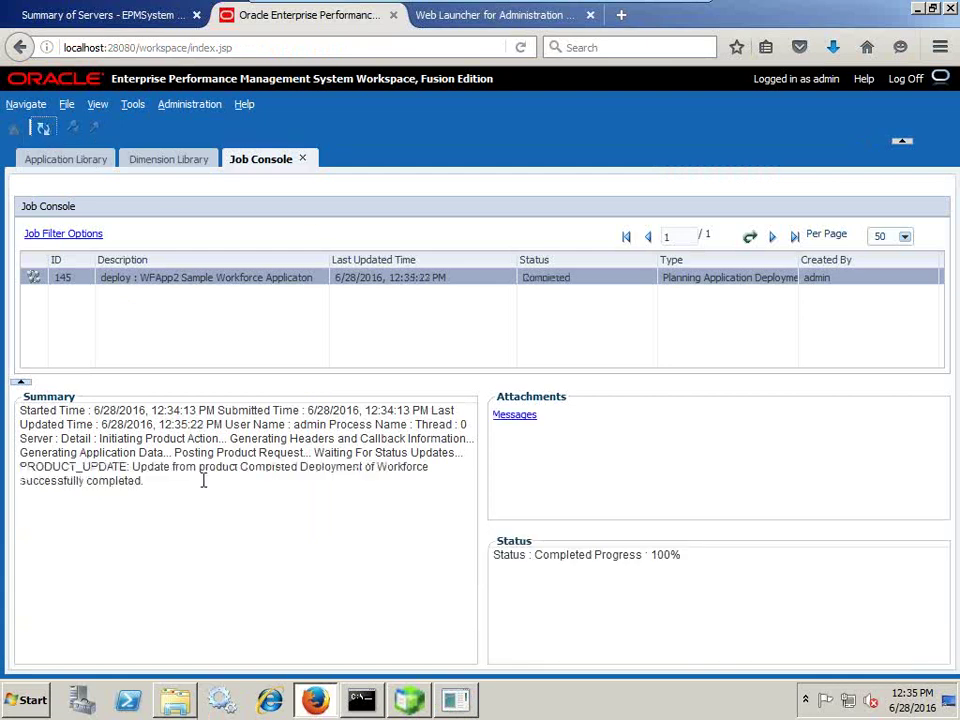
pyautogui.moveTo(181, 469); pyautogui.dragTo(408, 470)
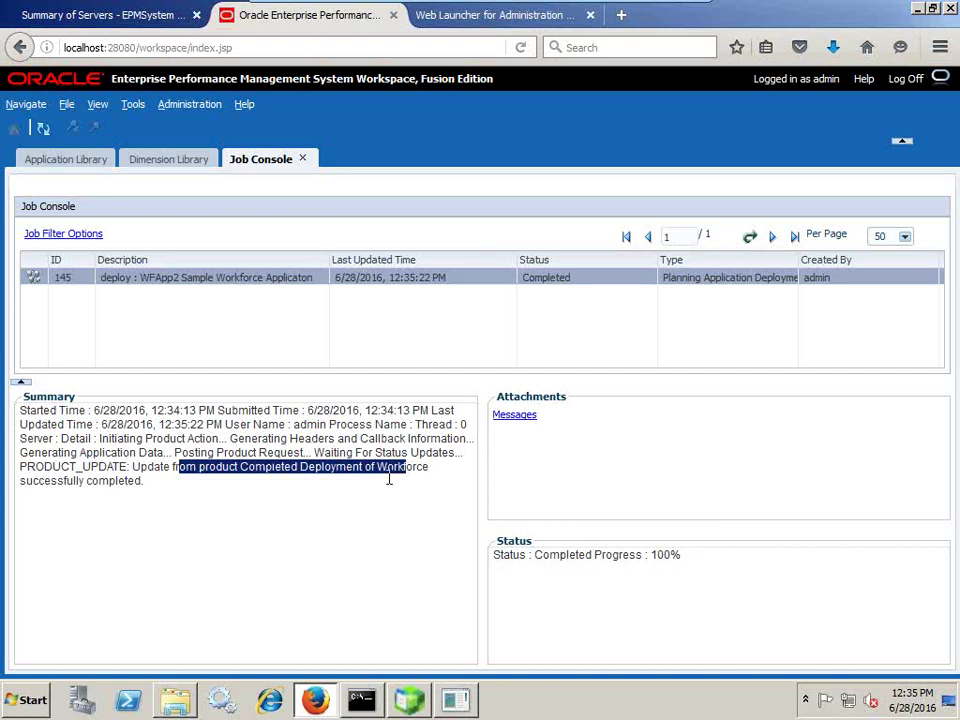
pyautogui.click(197, 491)
pyautogui.moveTo(142, 487); pyautogui.dragTo(12, 483)
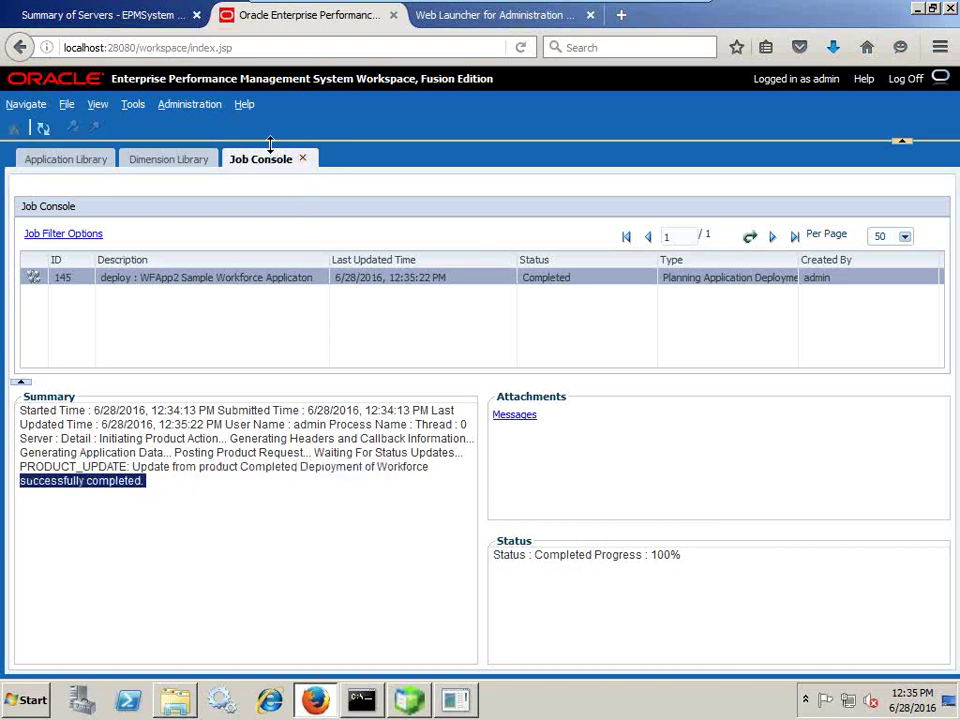
# - Navigate File > Open > Applications > Planning to list the Planning applications, including WFApp2
pyautogui.click(66, 104)
pyautogui.moveTo(117, 128)
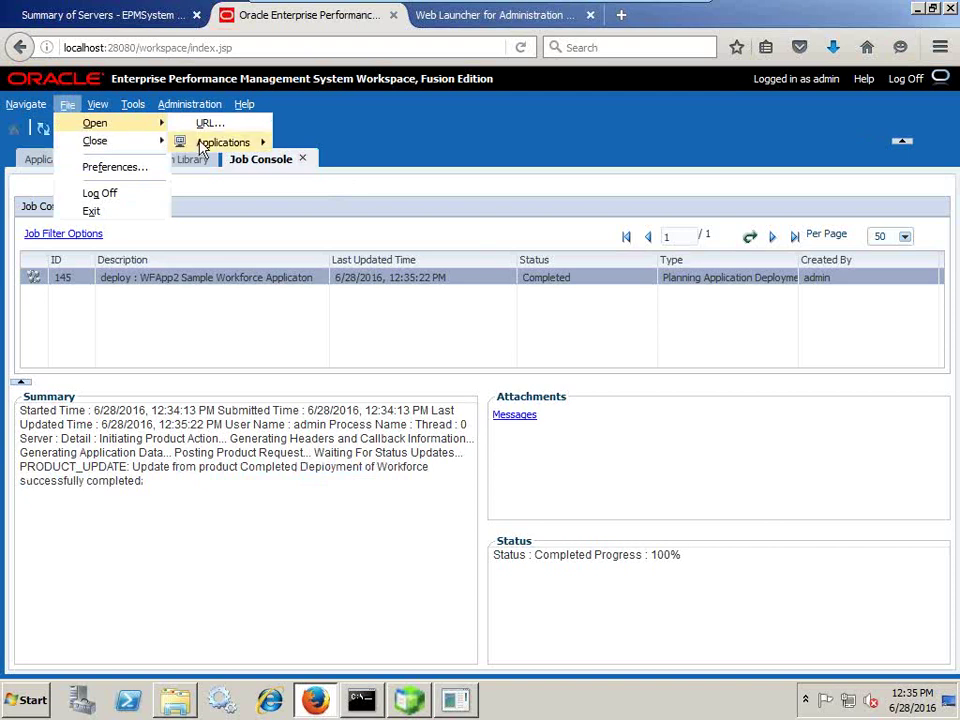
pyautogui.moveTo(223, 144)
pyautogui.moveTo(315, 165)
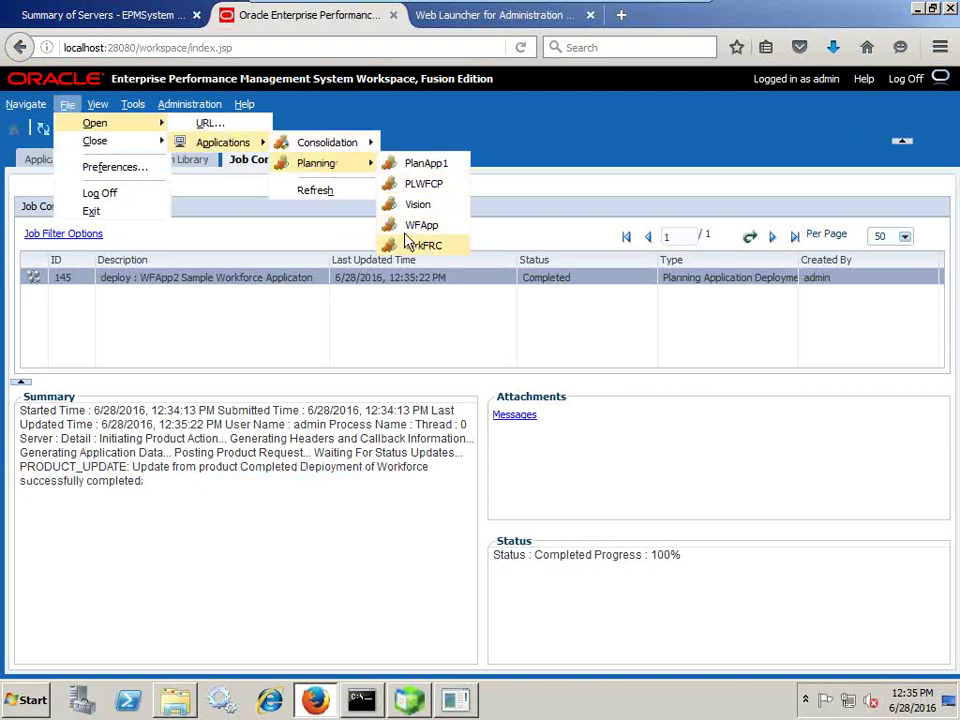
pyautogui.click(64, 104)
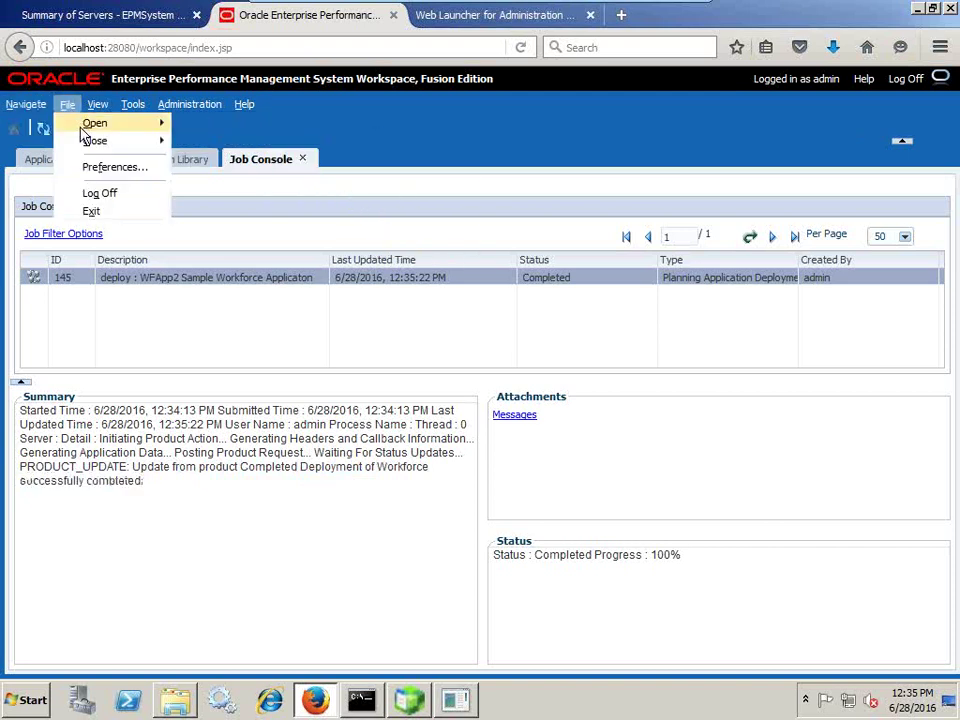
pyautogui.moveTo(100, 127)
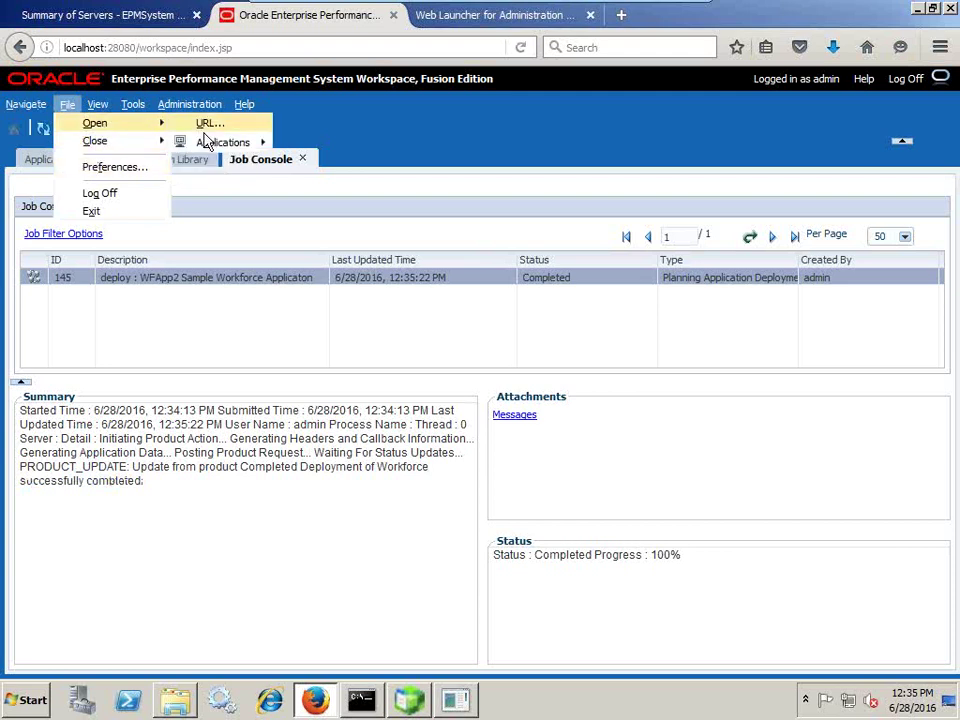
pyautogui.moveTo(210, 142)
pyautogui.moveTo(342, 168)
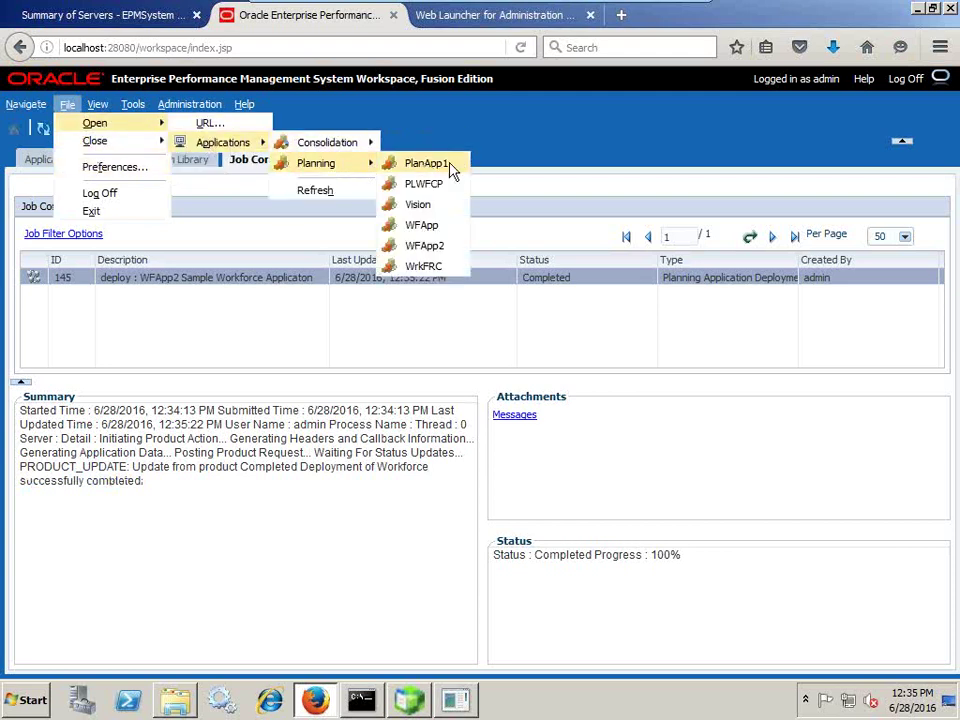
# - Open WFApp2 and go to Administration > Manage > Dimensions, showing the Account dimension's 166 members
pyautogui.click(425, 246)
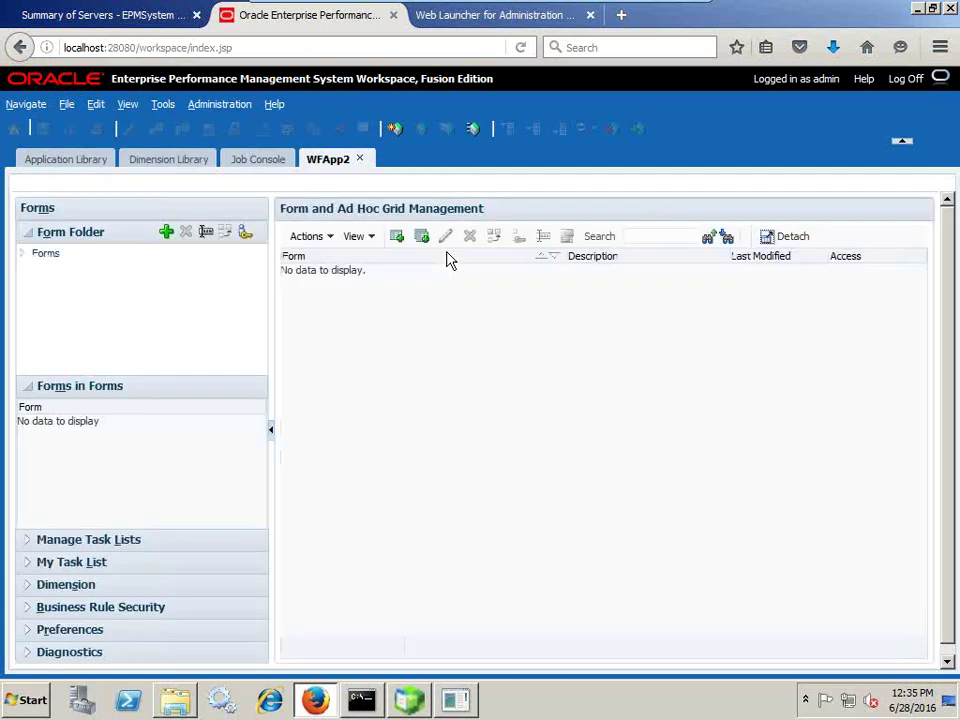
pyautogui.click(220, 106)
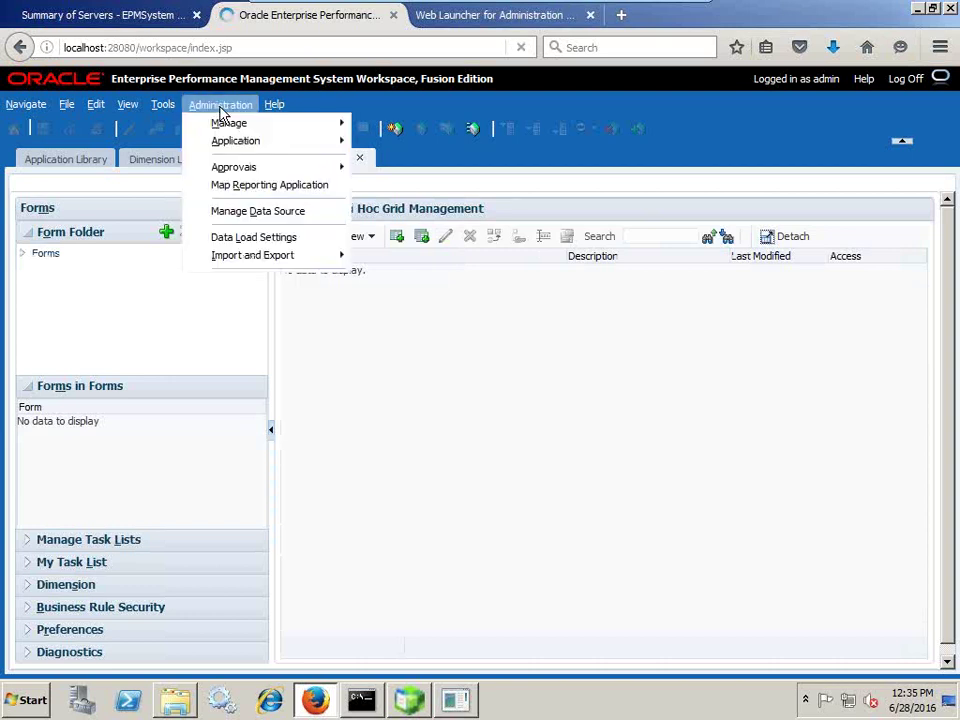
pyautogui.moveTo(229, 124)
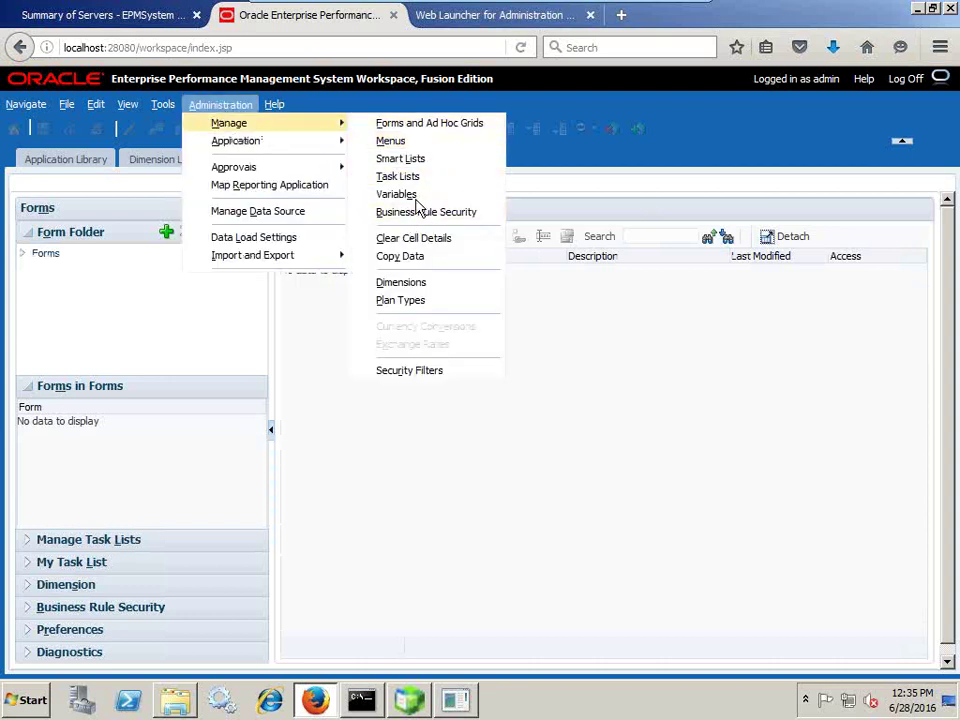
pyautogui.click(412, 282)
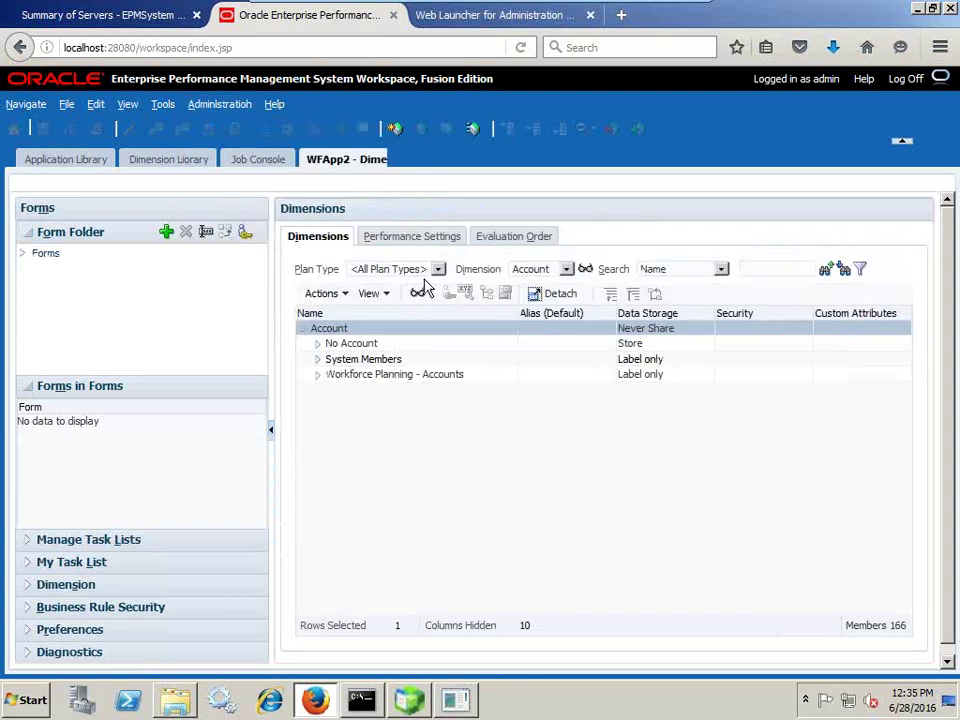
# - Browse the Account tree through System Members, Workforce Planning - Accounts, Assumption Input and Bonus Rates
pyautogui.click(317, 361)
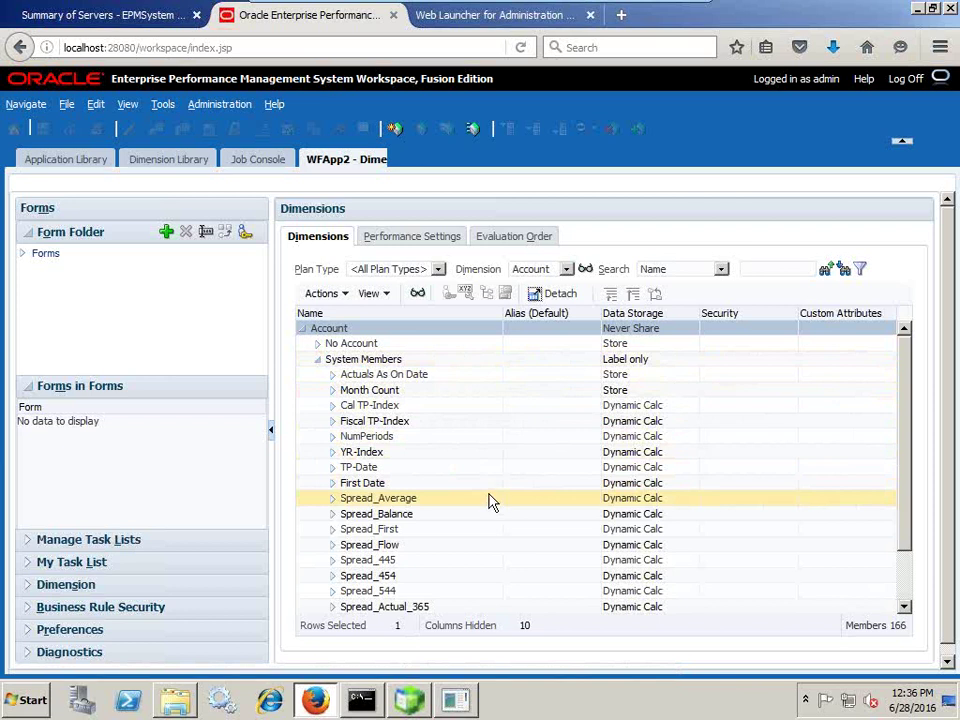
pyautogui.click(317, 358)
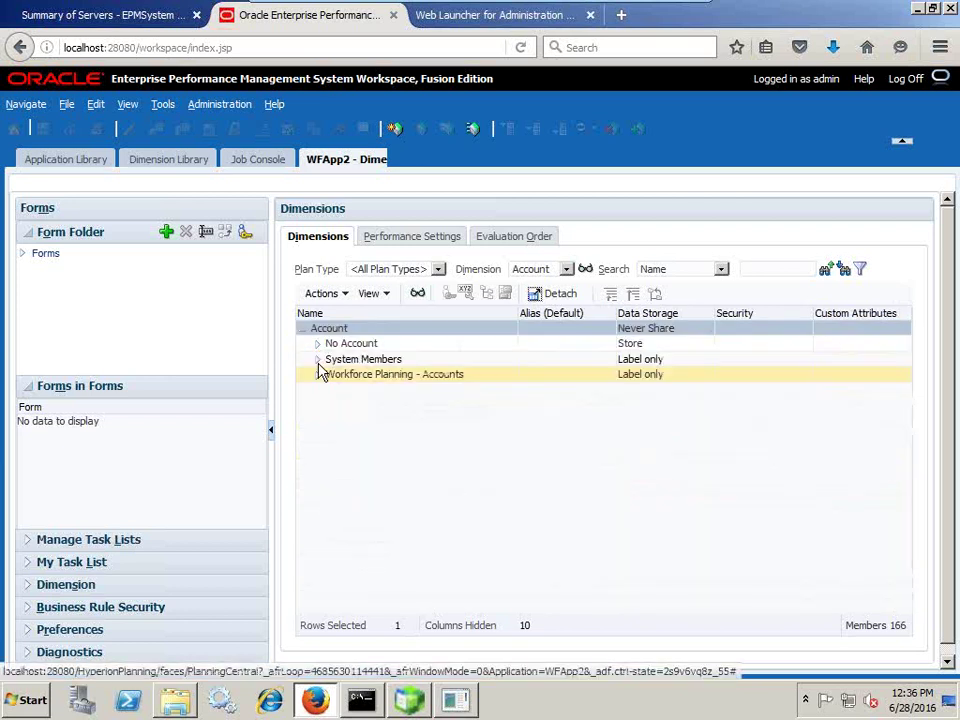
pyautogui.click(317, 372)
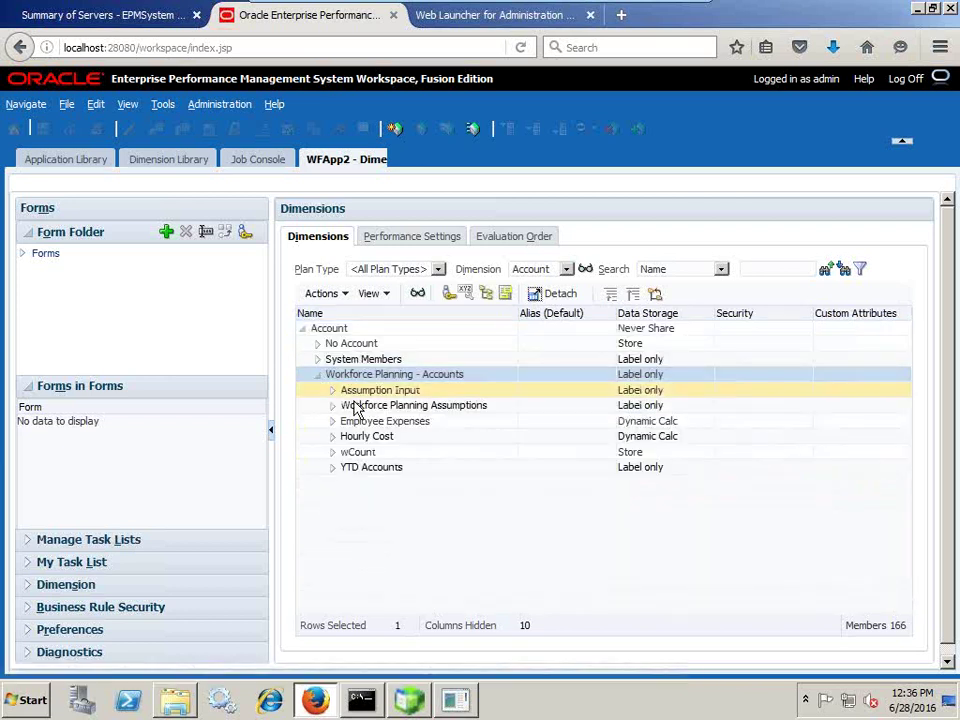
pyautogui.click(333, 390)
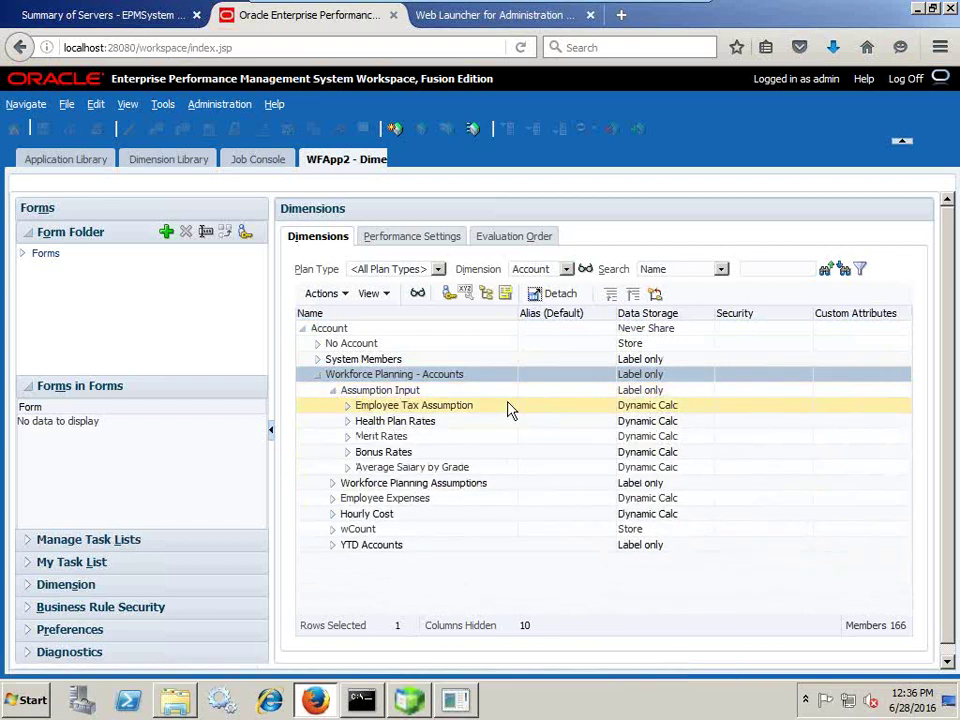
pyautogui.click(348, 453)
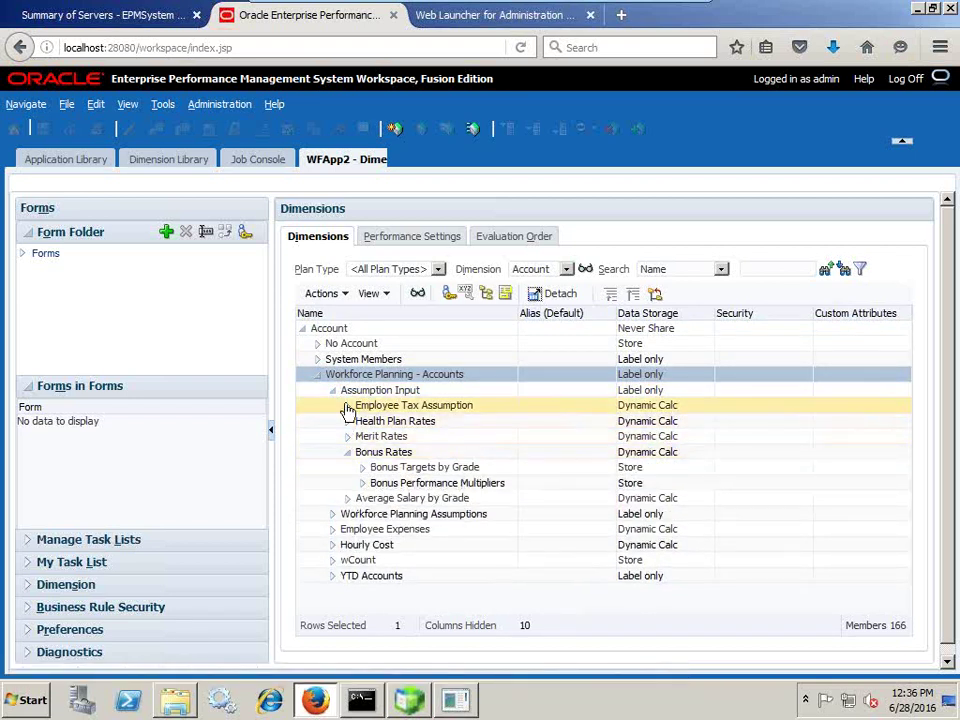
pyautogui.click(334, 391)
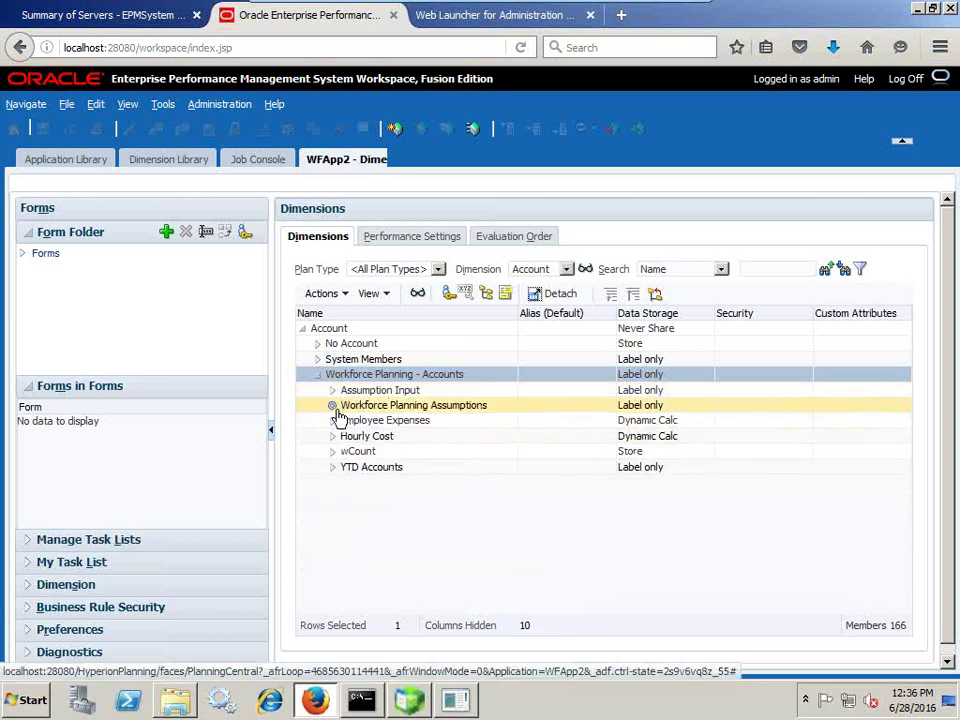
# - Expand Workforce Planning Assumptions and Tax Rate Assumptions, then collapse Tax Rate Assumptions again
pyautogui.click(334, 406)
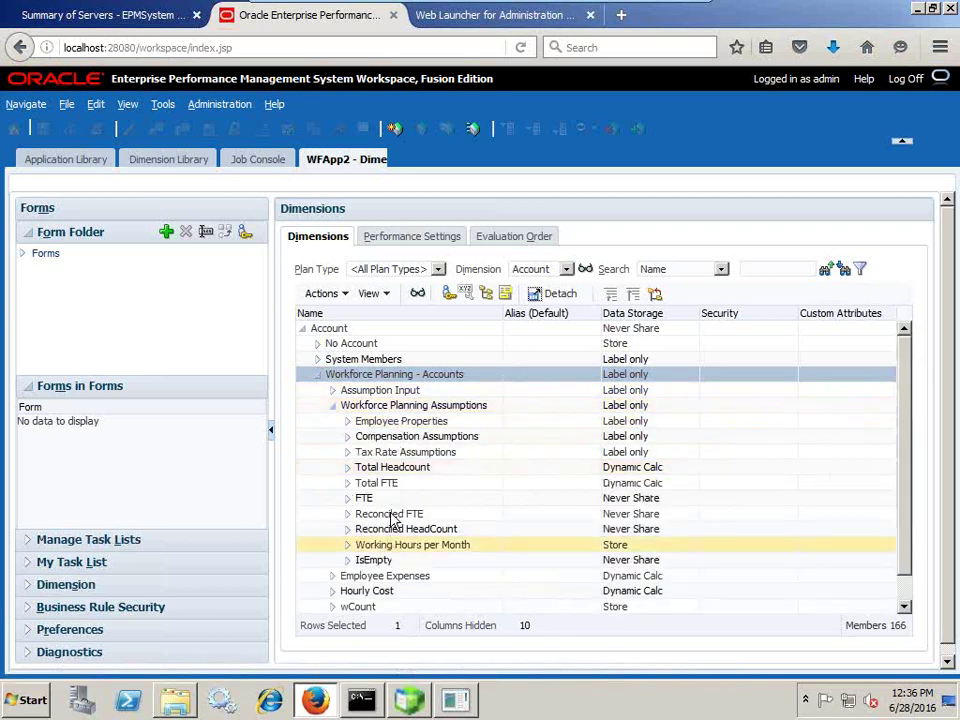
pyautogui.click(349, 452)
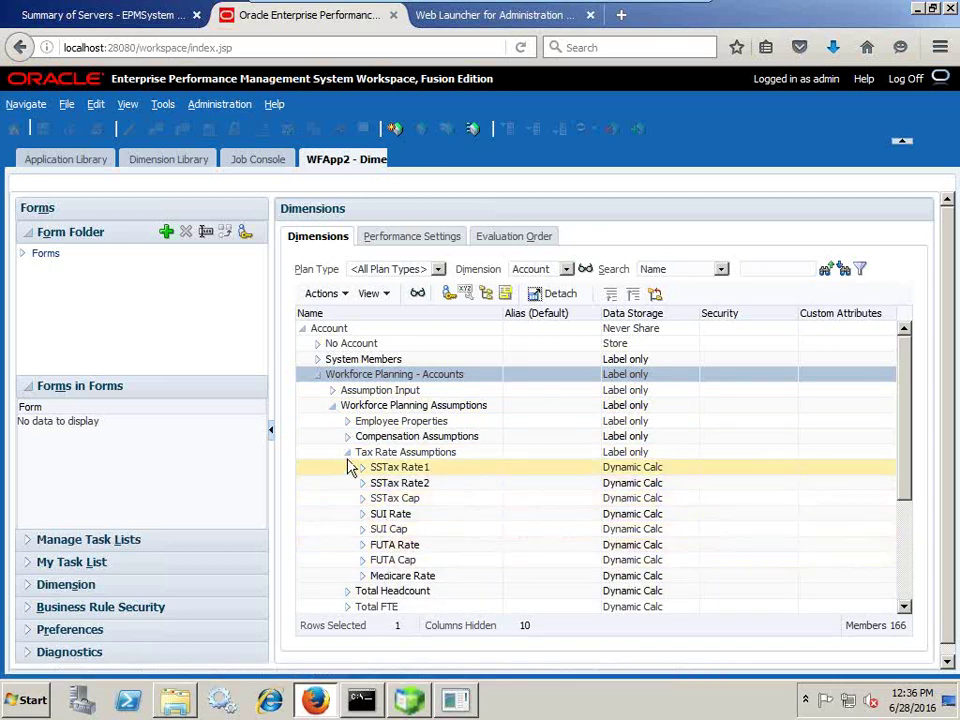
pyautogui.click(350, 454)
pyautogui.scroll(-3, 354, 450)
pyautogui.scroll(1, 381, 410)
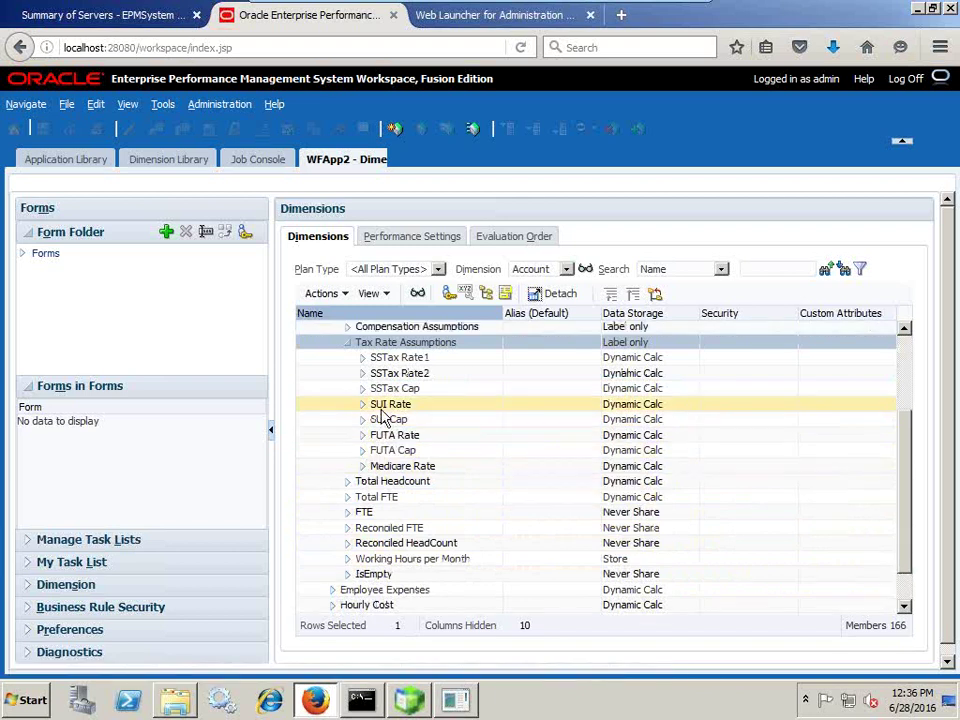
pyautogui.scroll(1, 415, 439)
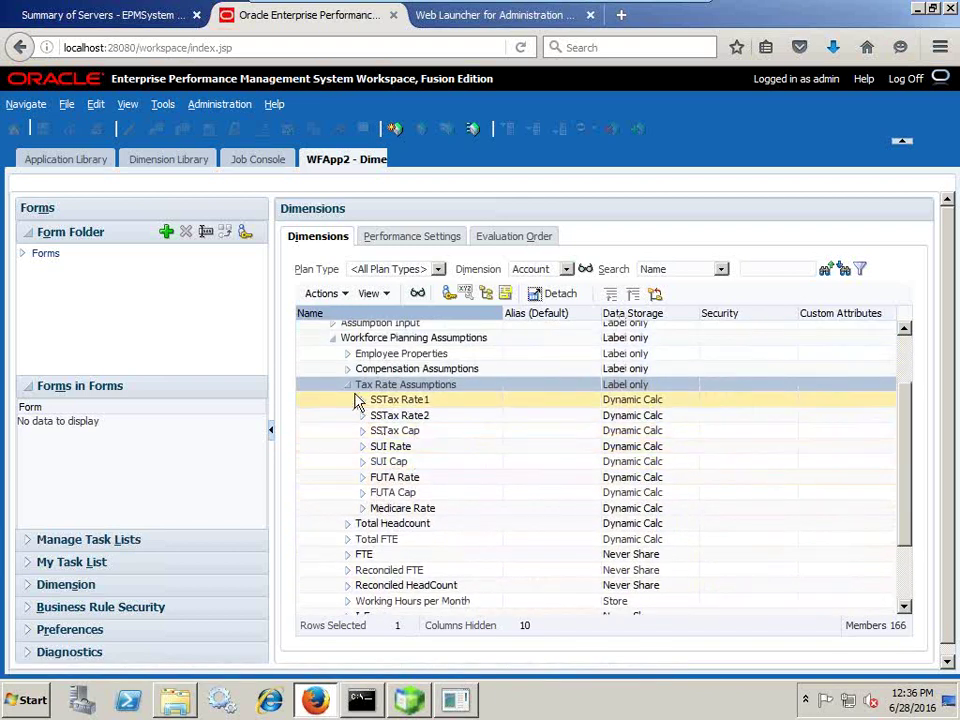
pyautogui.scroll(1, 352, 400)
pyautogui.click(348, 434)
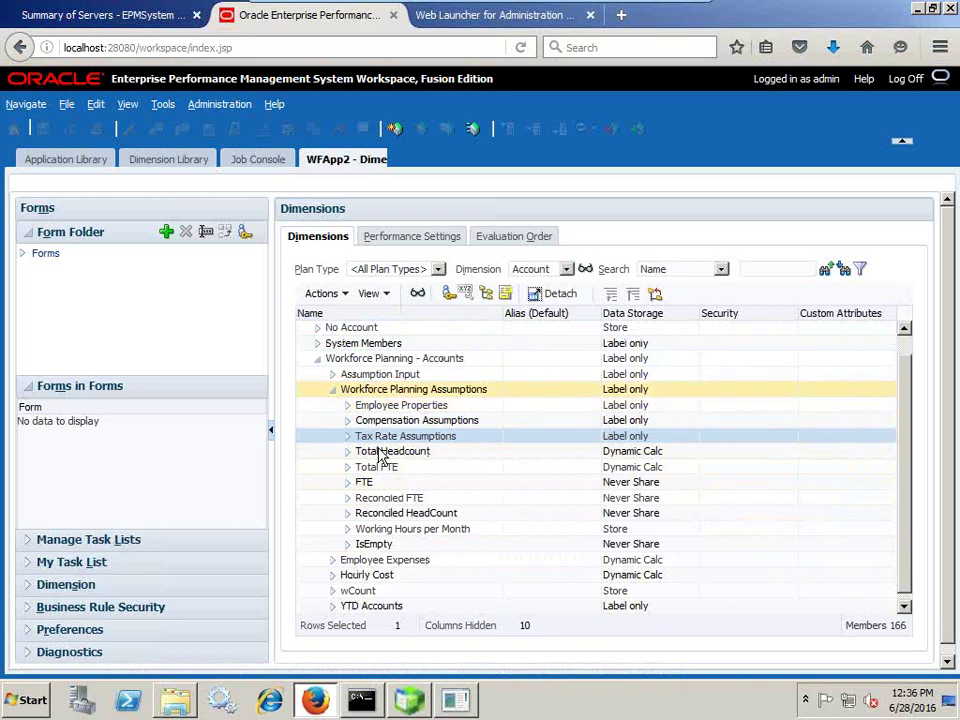
pyautogui.click(566, 269)
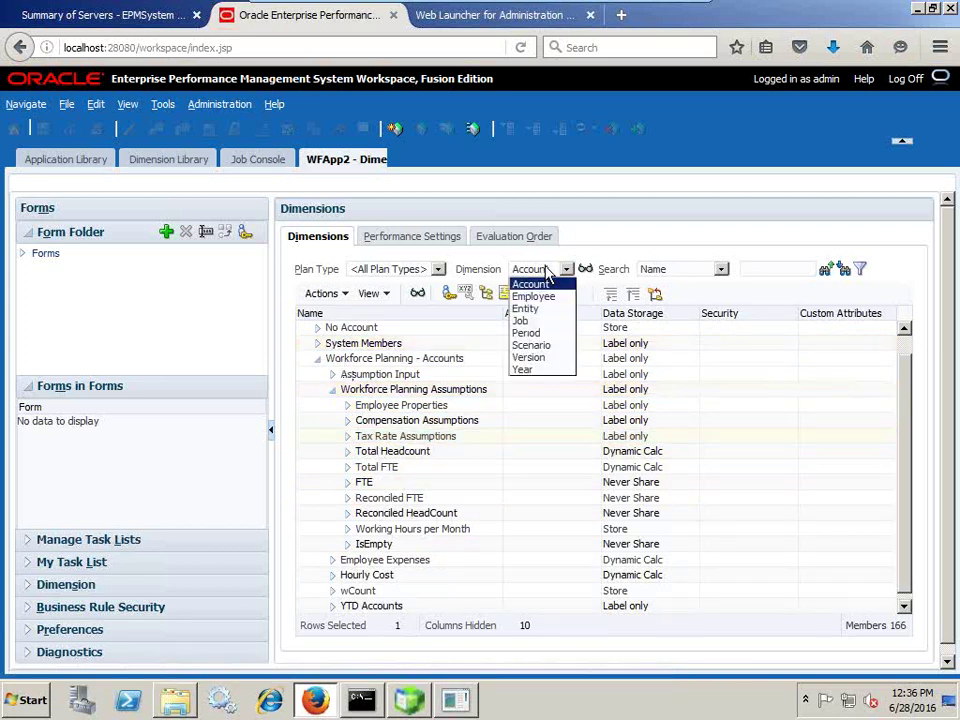
# - Show the Employee dimension, expanding Total Employees and New Employees to review Hiring Requisitions 1–100
pyautogui.click(546, 298)
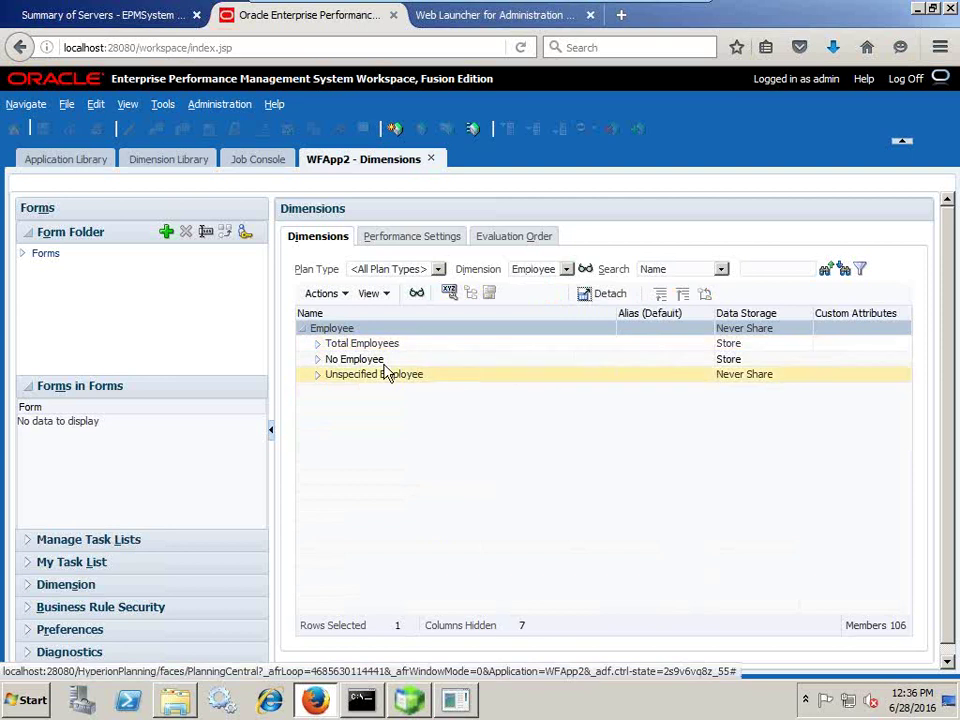
pyautogui.click(317, 344)
pyautogui.click(345, 374)
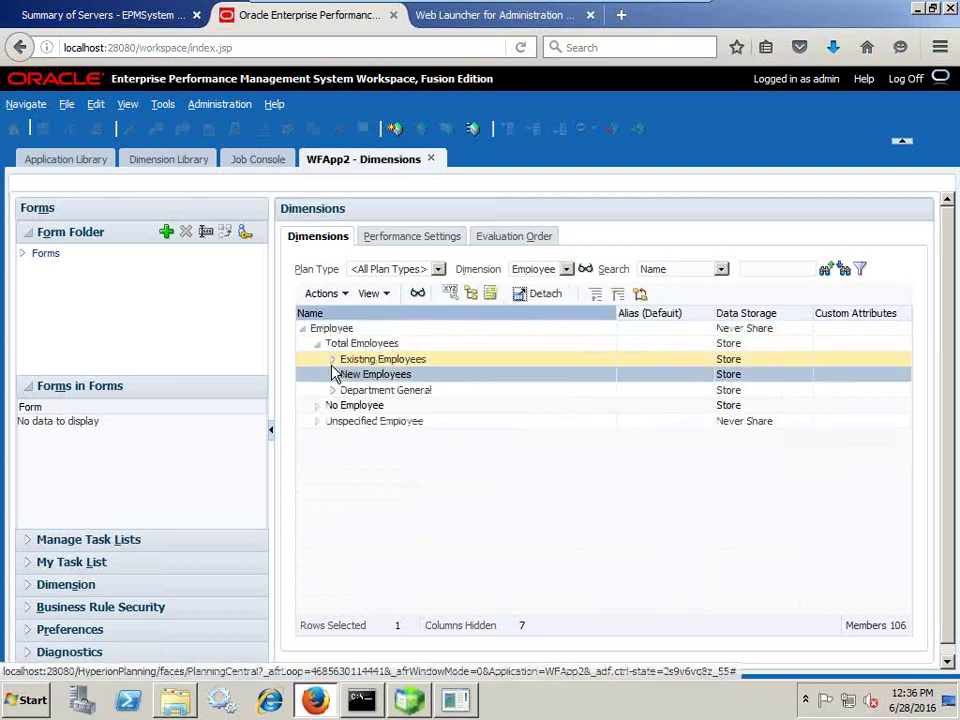
pyautogui.click(333, 374)
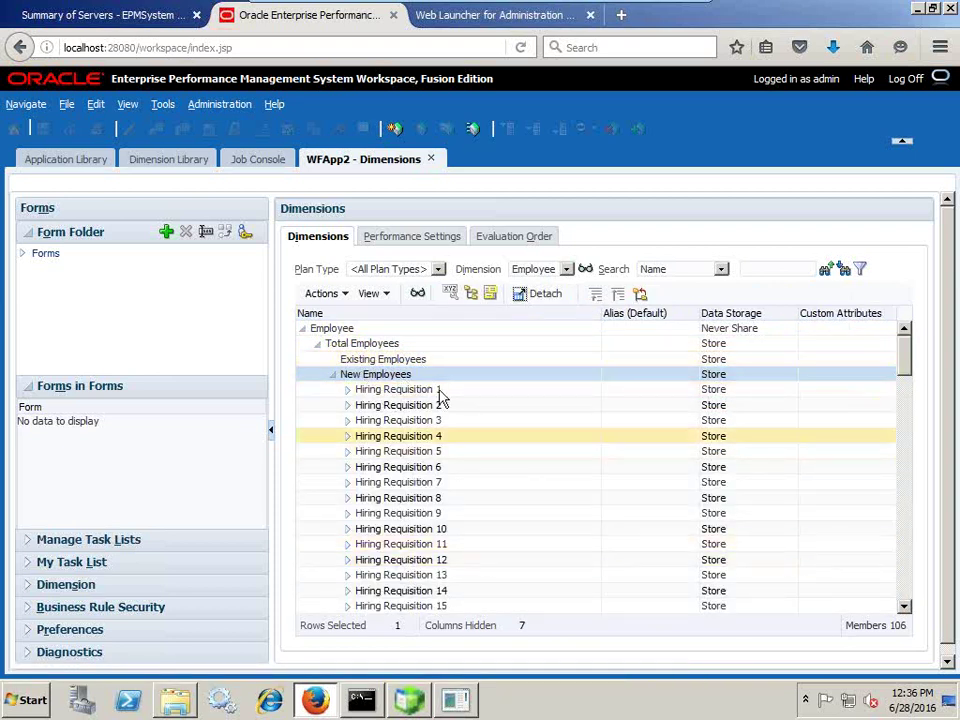
pyautogui.scroll(-5, 465, 509)
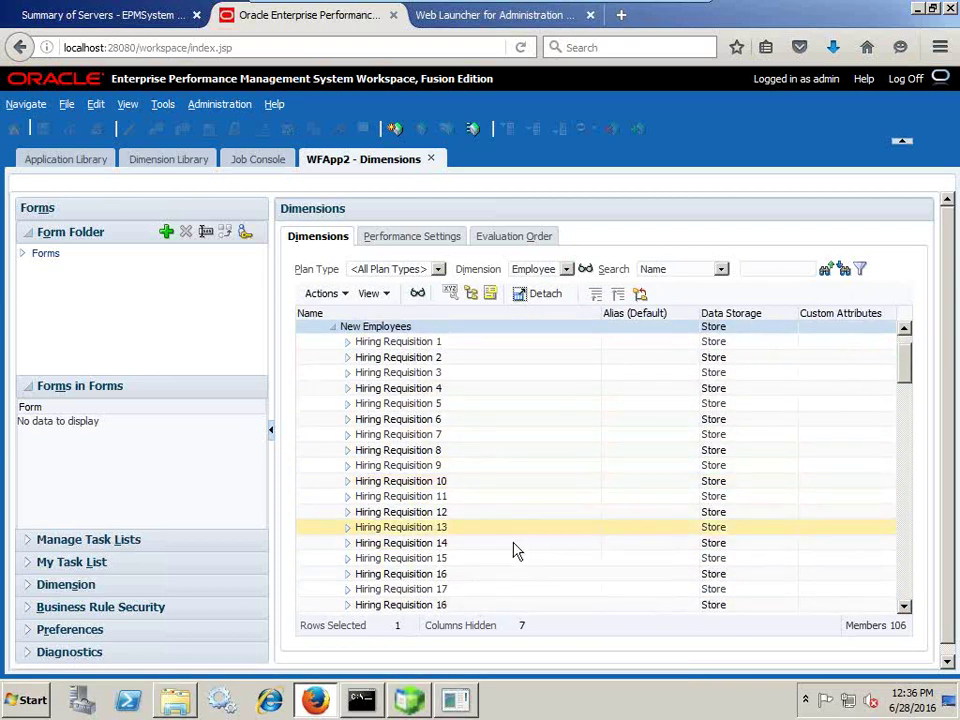
pyautogui.moveTo(906, 383); pyautogui.dragTo(891, 583)
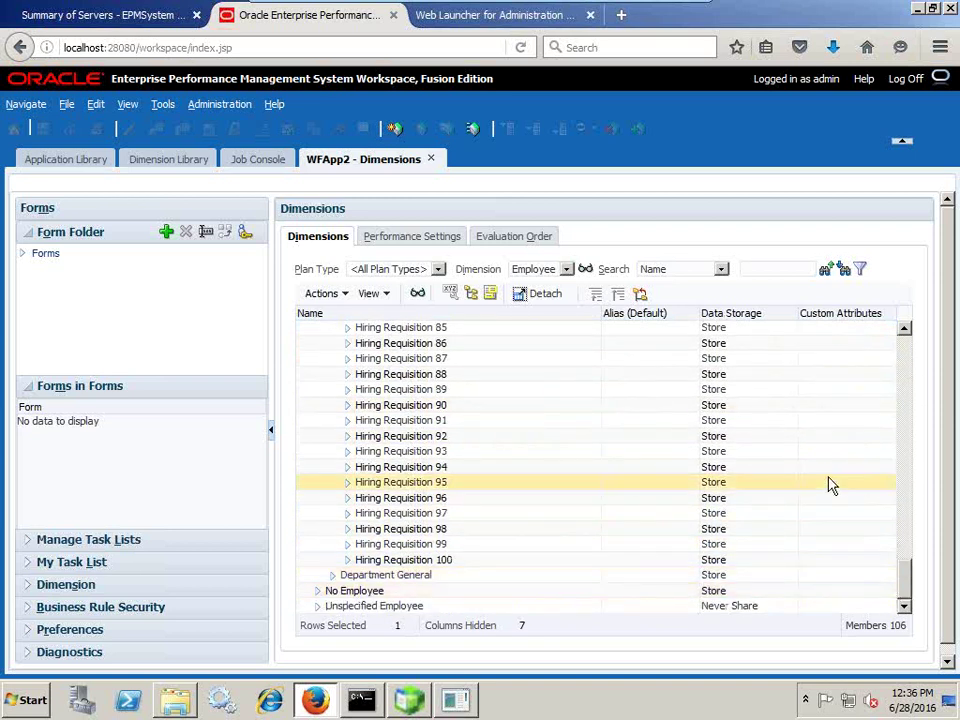
pyautogui.click(907, 343)
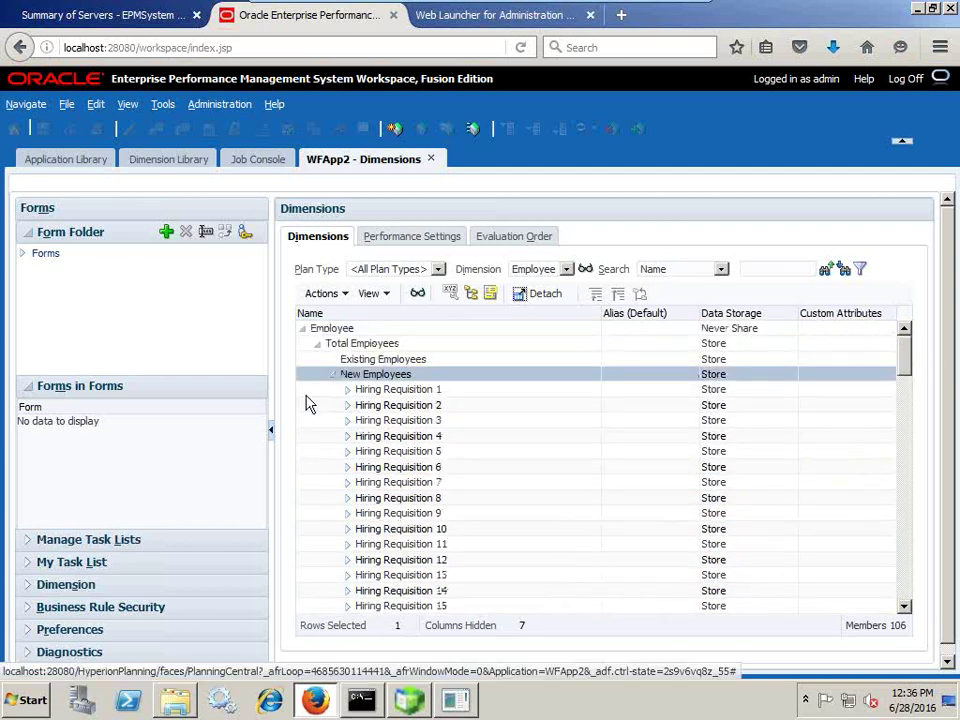
pyautogui.click(332, 374)
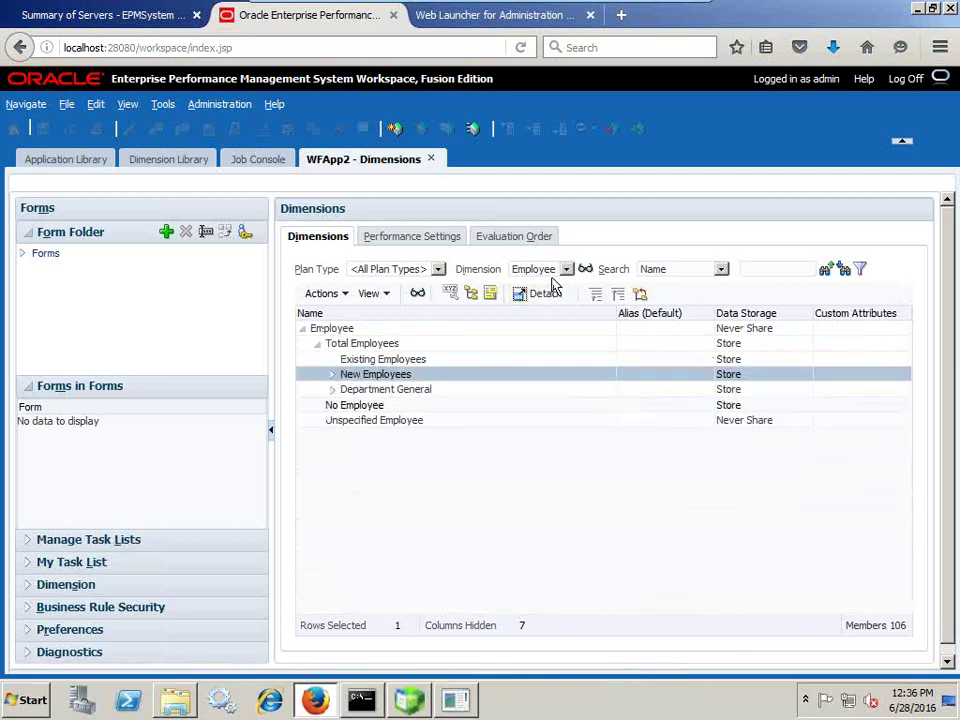
# - Switch the dimension view to Job, showing its Total Jobs and No Job members
pyautogui.click(560, 270)
pyautogui.click(524, 320)
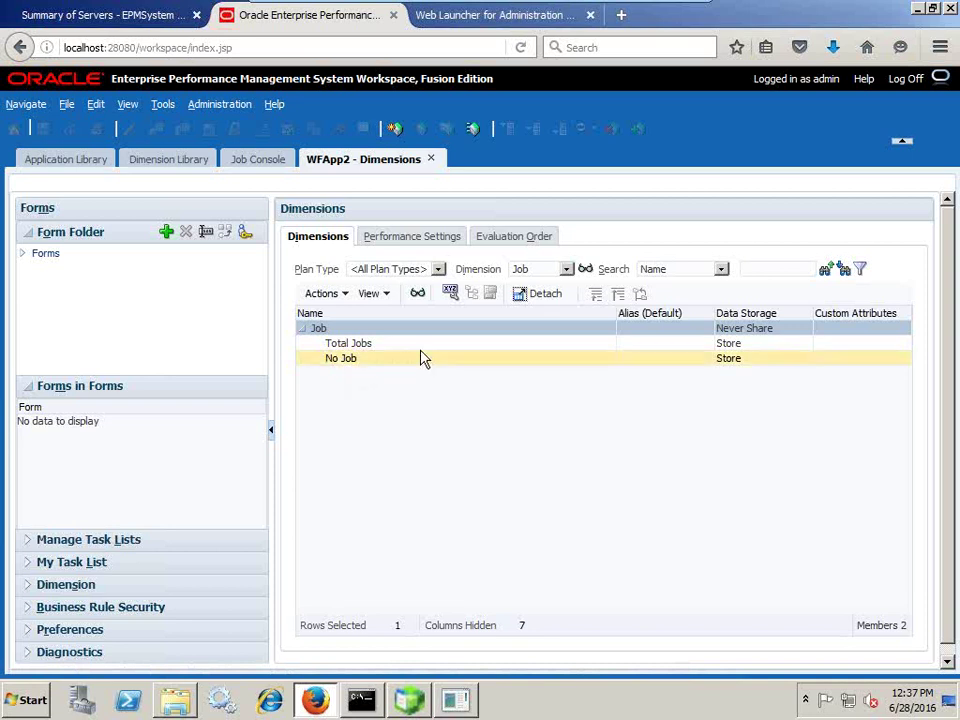
pyautogui.click(525, 270)
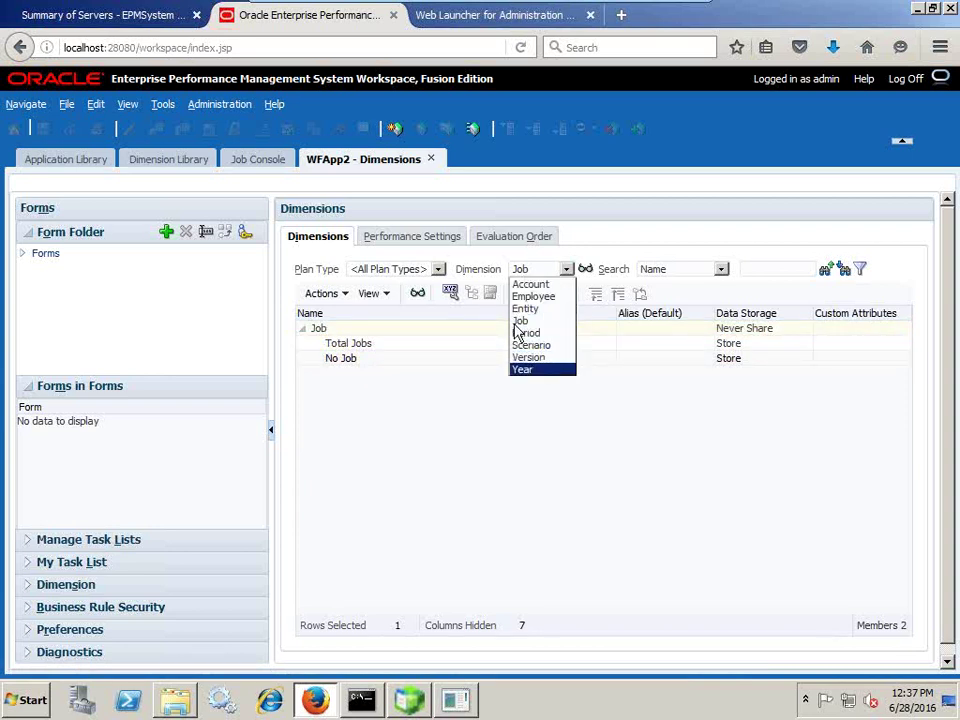
pyautogui.click(220, 106)
pyautogui.moveTo(232, 123)
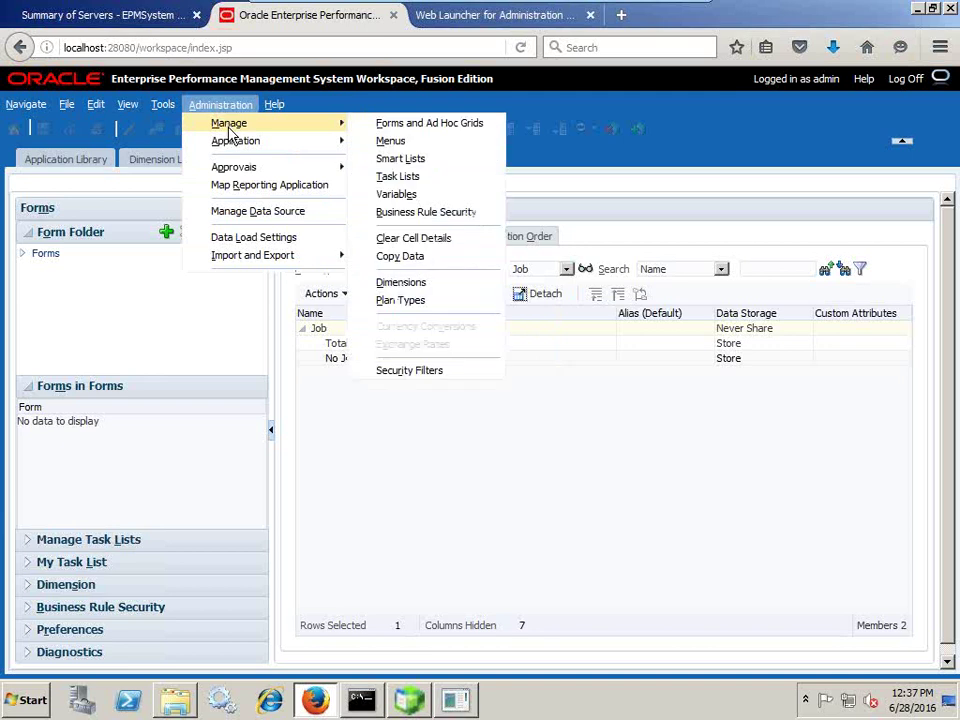
pyautogui.click(418, 178)
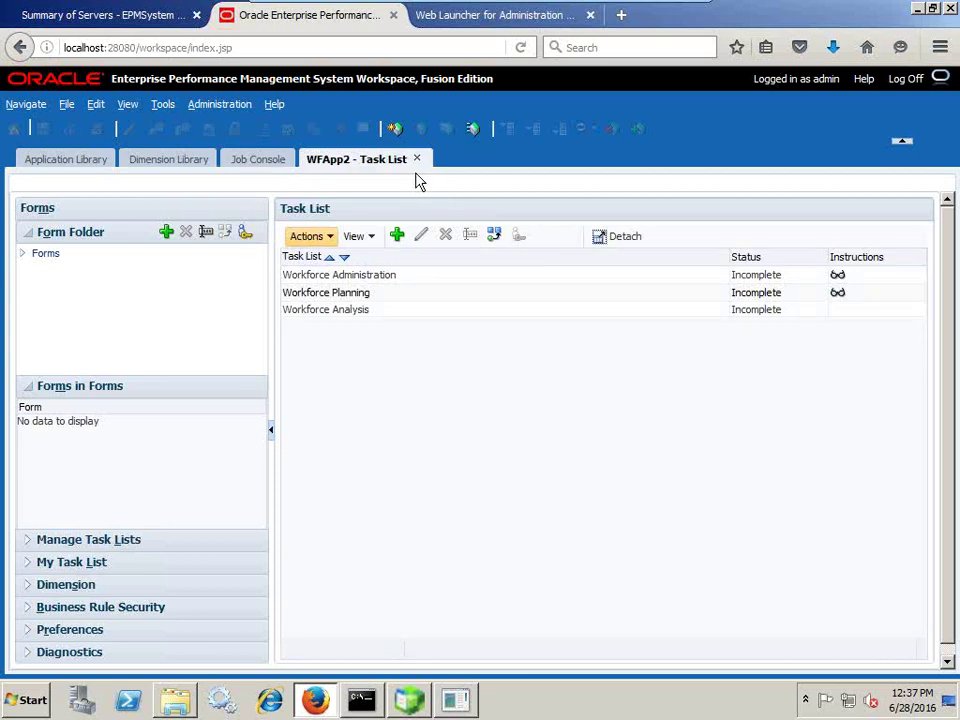
# - Select the Workforce Administration, Workforce Planning and Workforce Analysis task lists, then expand the Forms folder
pyautogui.click(347, 275)
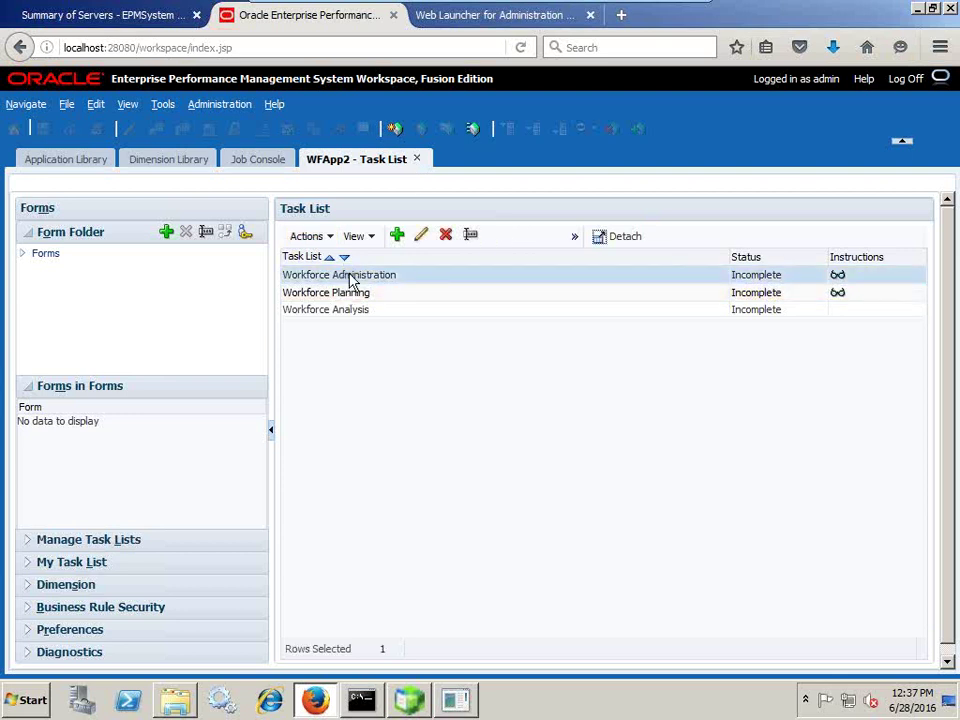
pyautogui.click(352, 293)
pyautogui.click(351, 313)
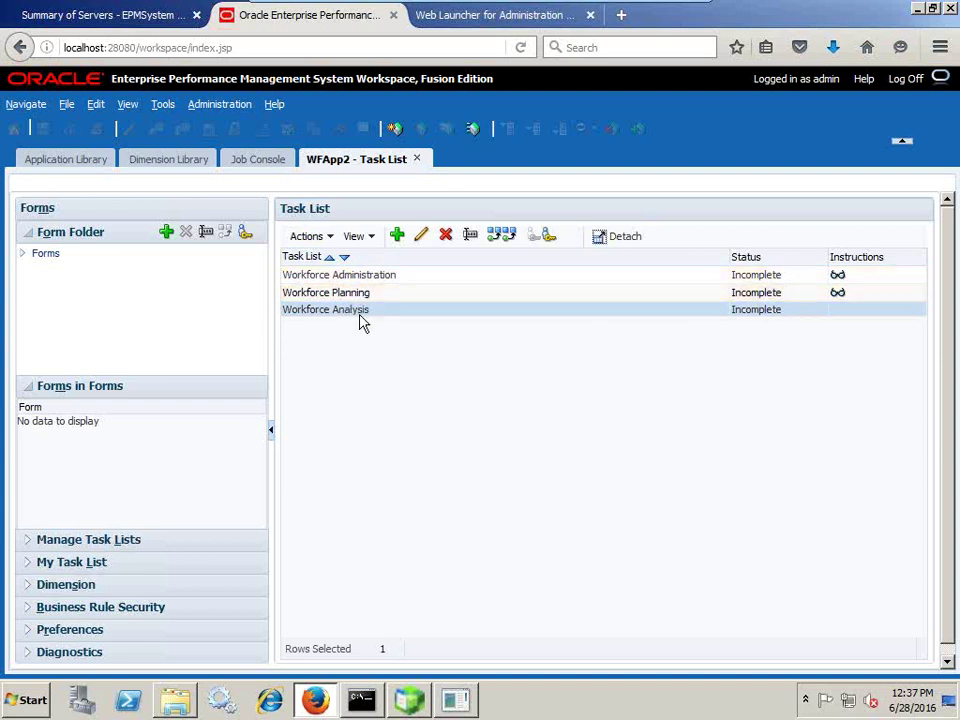
pyautogui.click(22, 254)
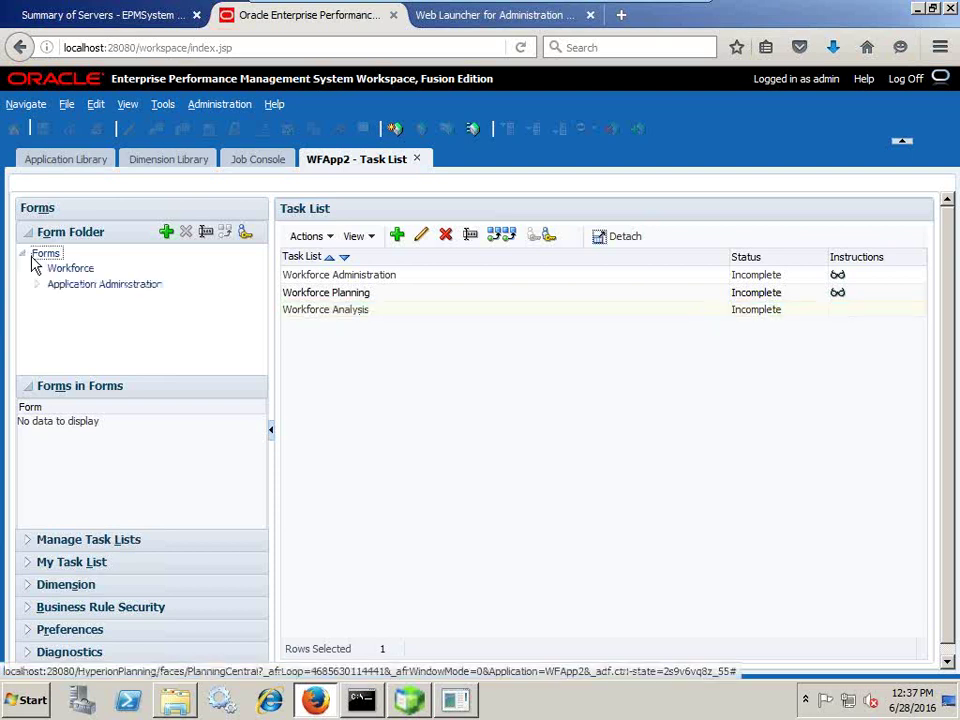
# - Expand Workforce > Workforce Supporting Forms and list the Workforce Setup and Maintenance forms
pyautogui.click(38, 269)
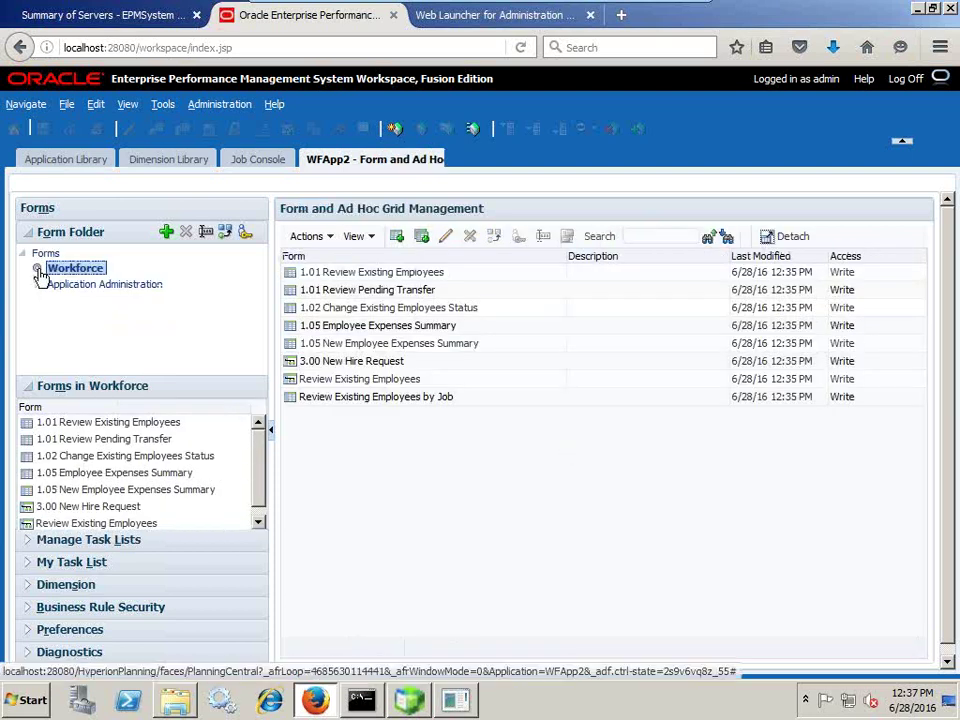
pyautogui.click(37, 270)
pyautogui.click(53, 285)
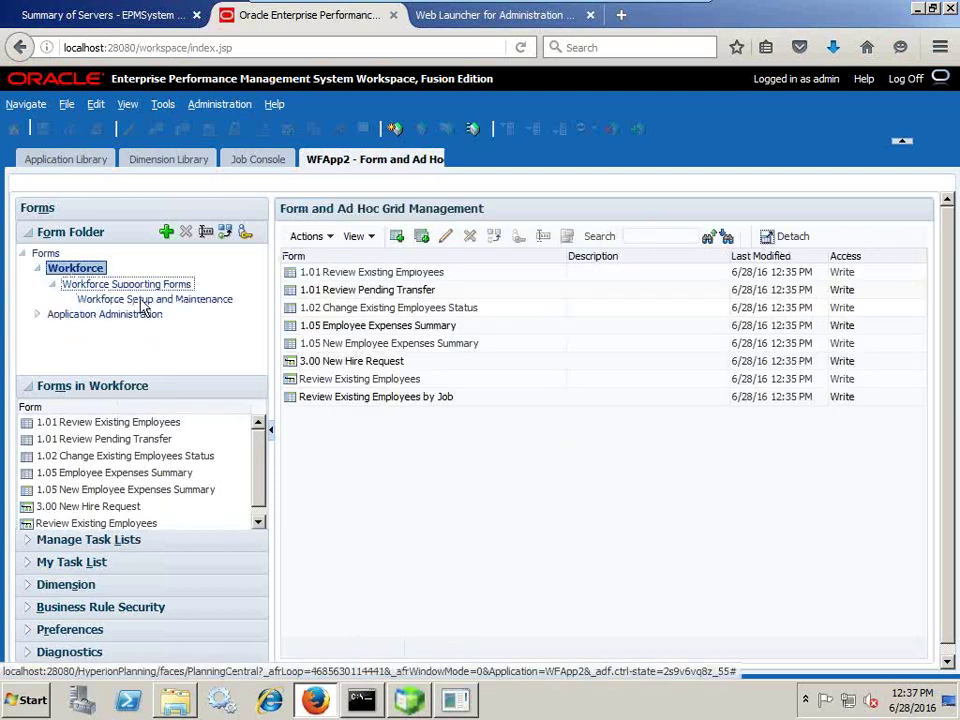
pyautogui.click(148, 300)
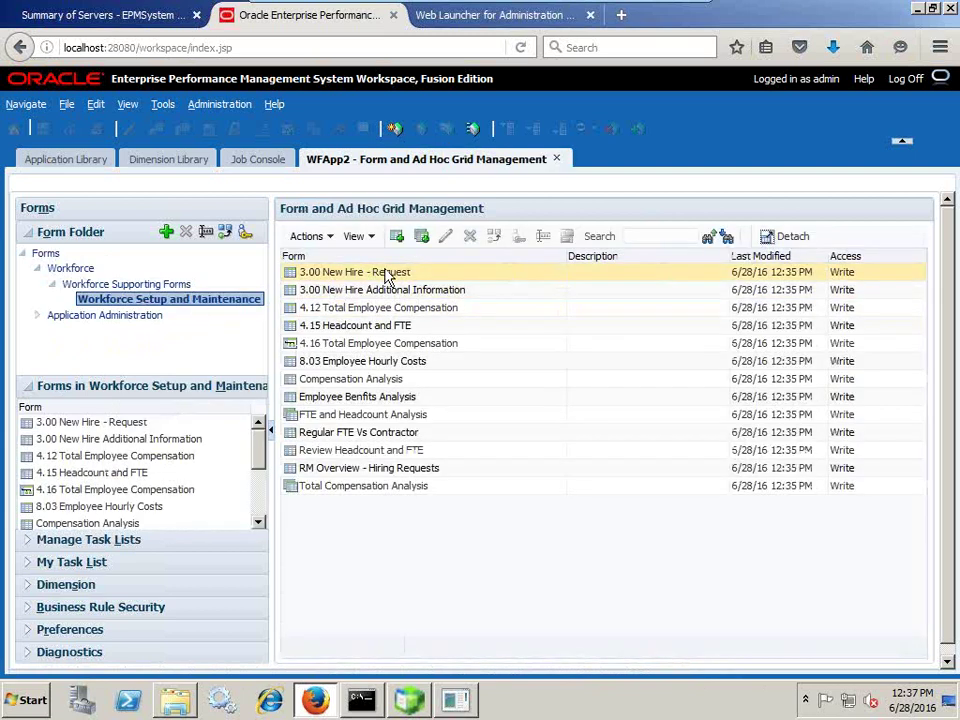
pyautogui.rightClick(398, 276)
pyautogui.click(338, 280)
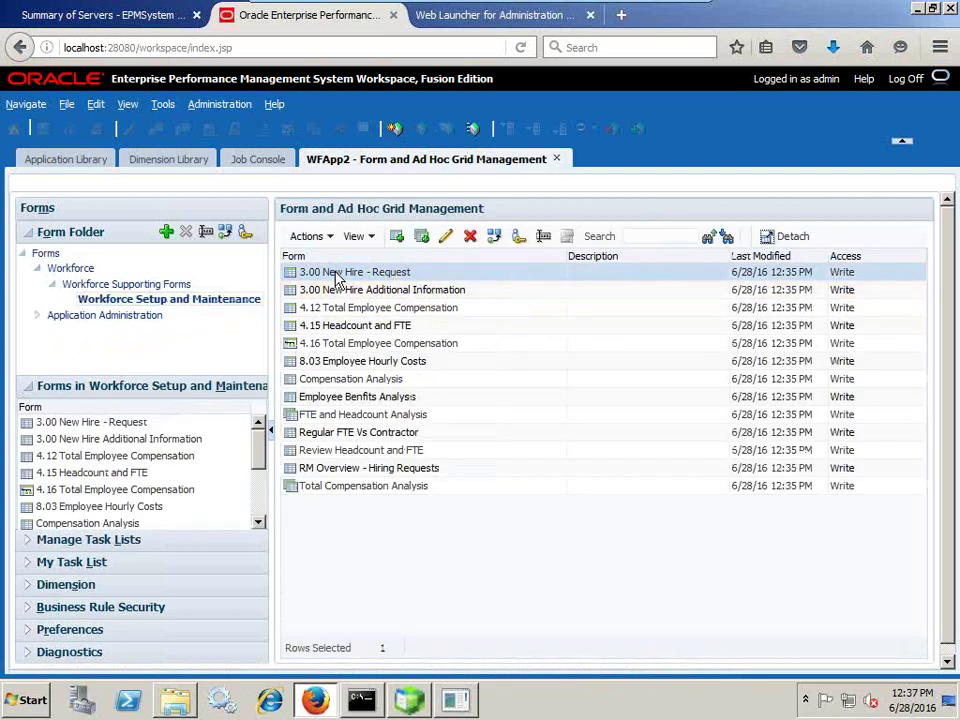
# - Try opening the 3.00 New Hire - Request form and dismiss the Scenario View error
pyautogui.doubleClick(118, 424)
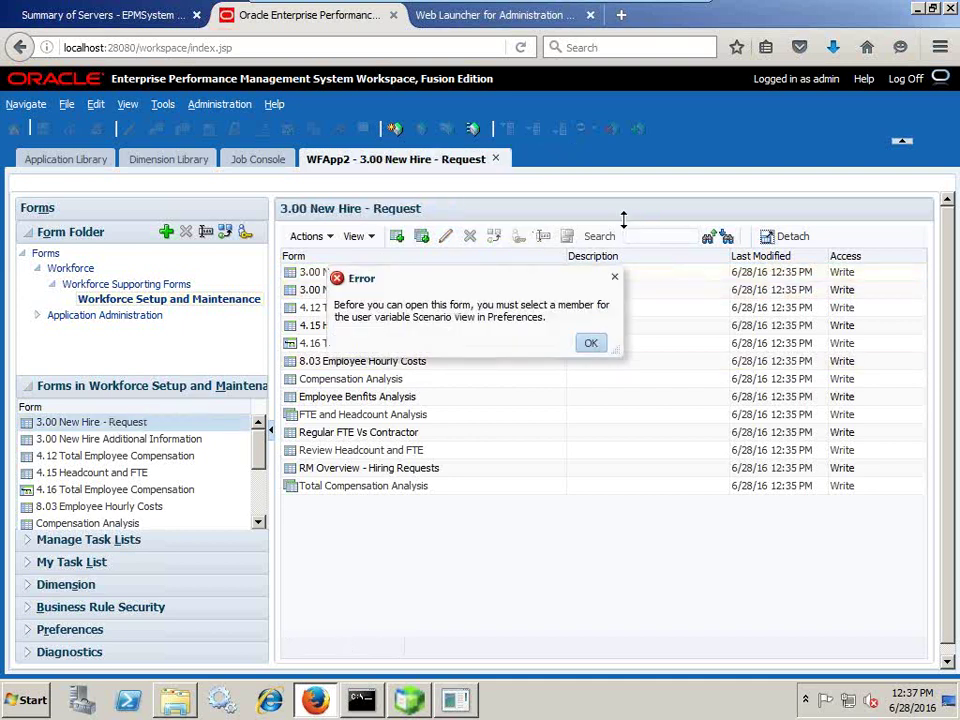
pyautogui.moveTo(443, 317); pyautogui.dragTo(574, 326)
pyautogui.click(590, 343)
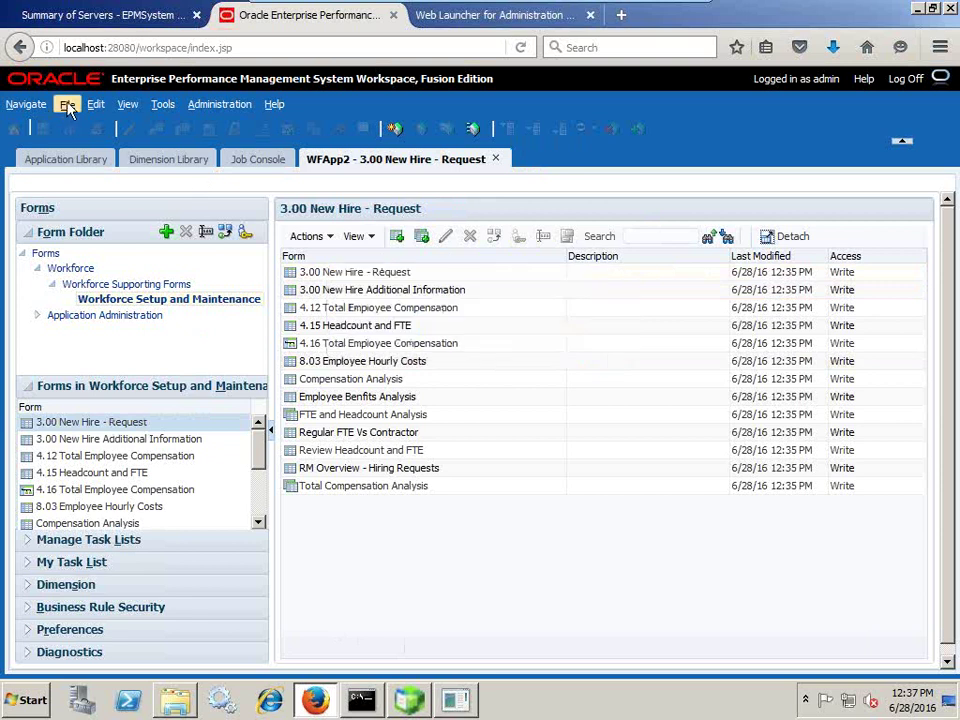
pyautogui.click(67, 106)
# - View the empty Planning user variable options in Preferences and cancel without saving
pyautogui.click(96, 266)
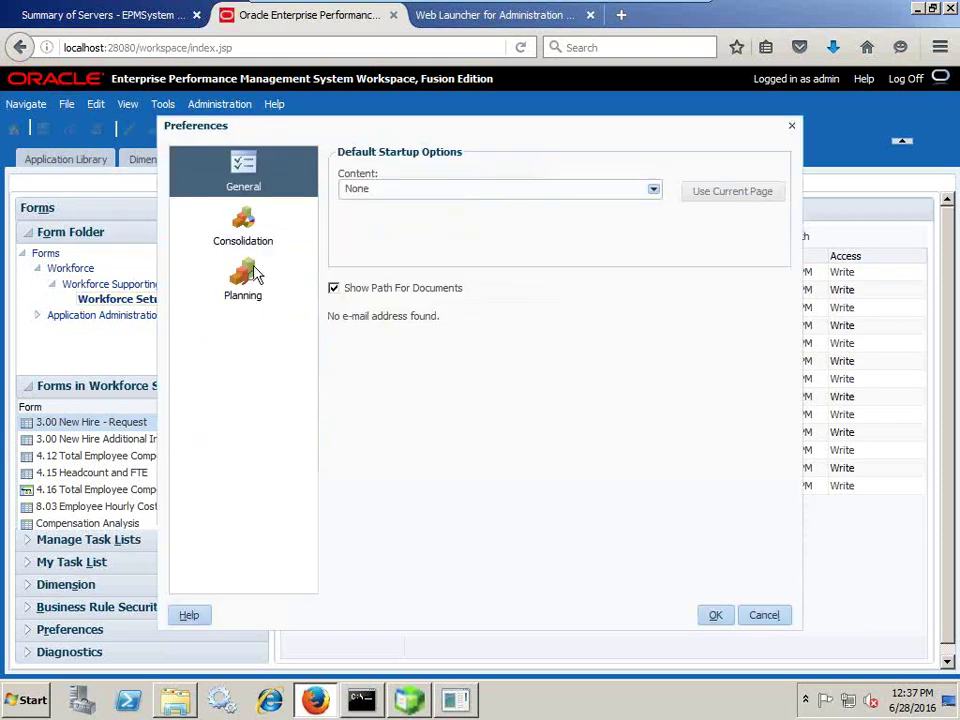
pyautogui.click(254, 274)
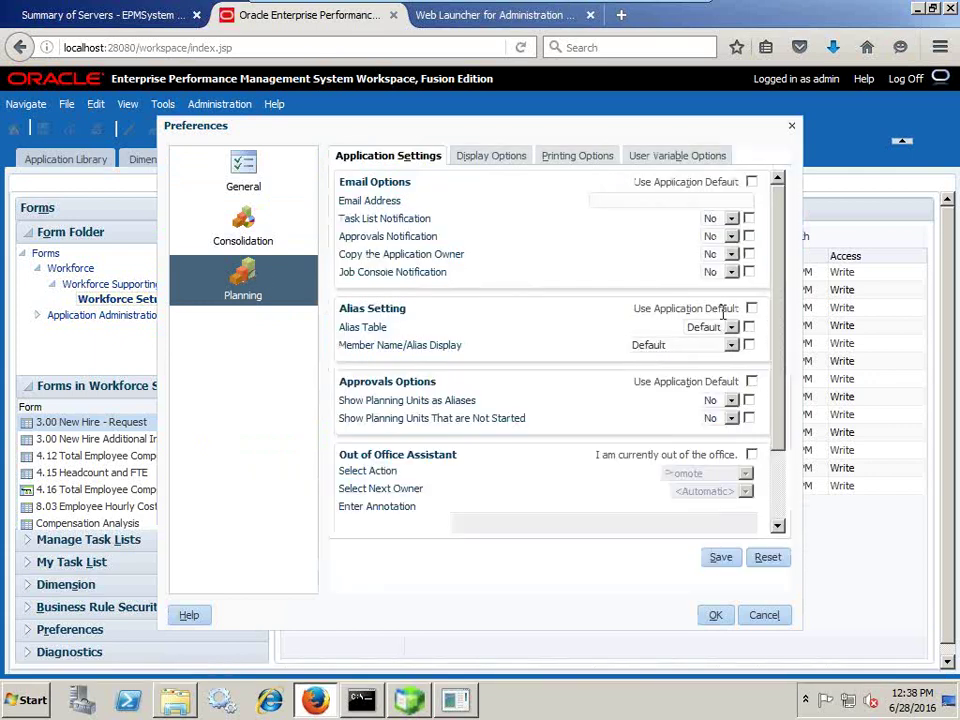
pyautogui.click(664, 158)
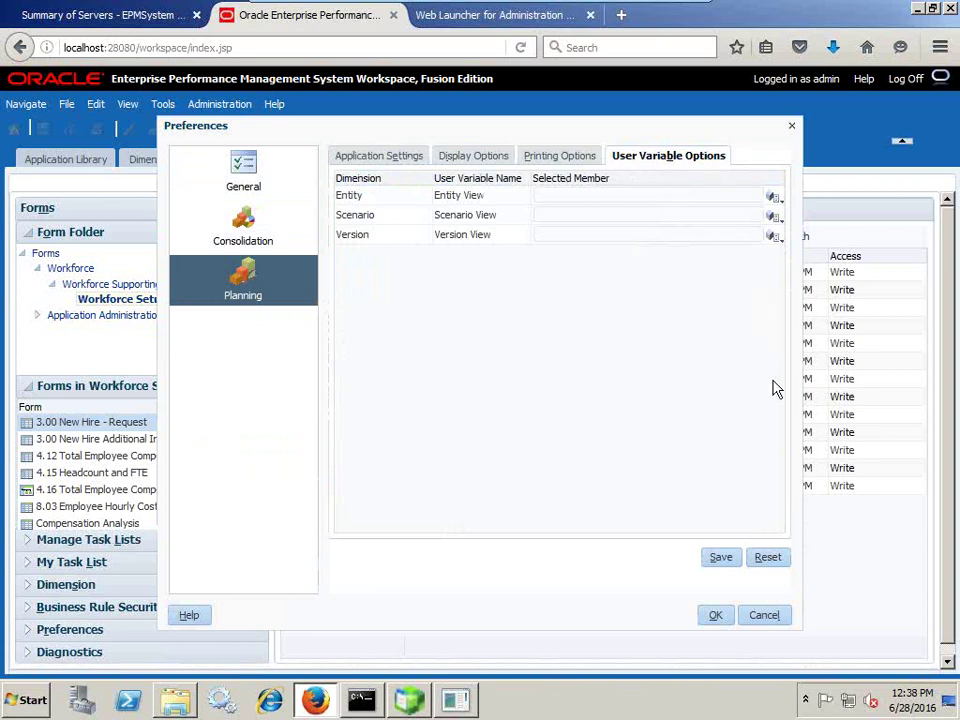
pyautogui.click(764, 615)
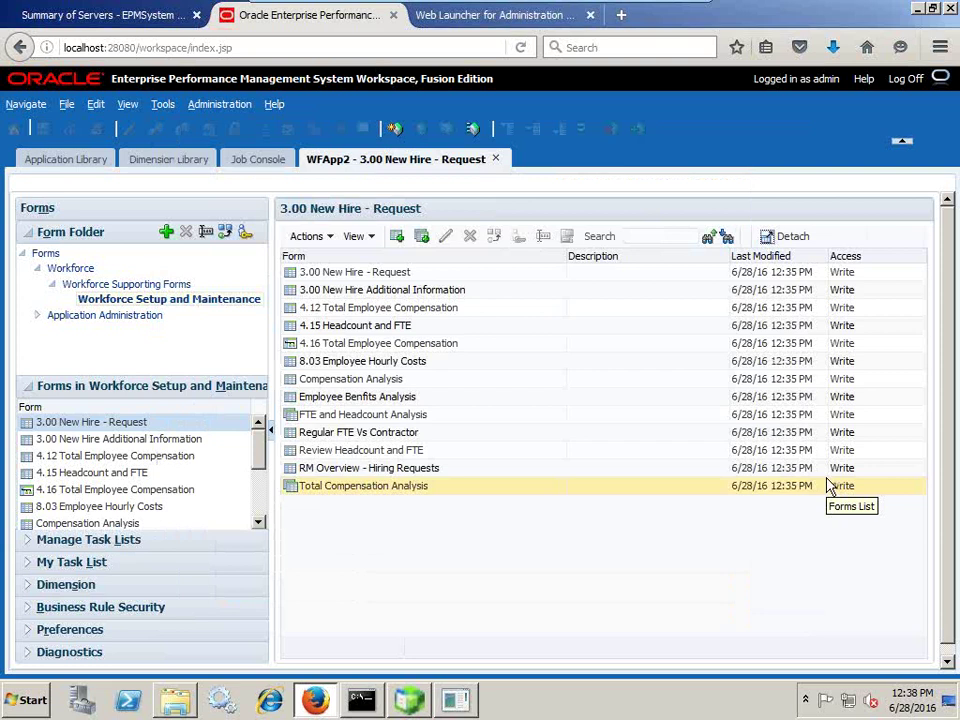
# - Minimize VMware Player and scroll the PowerPoint deck toward the final Any Question slide
pyautogui.moveTo(714, 8)
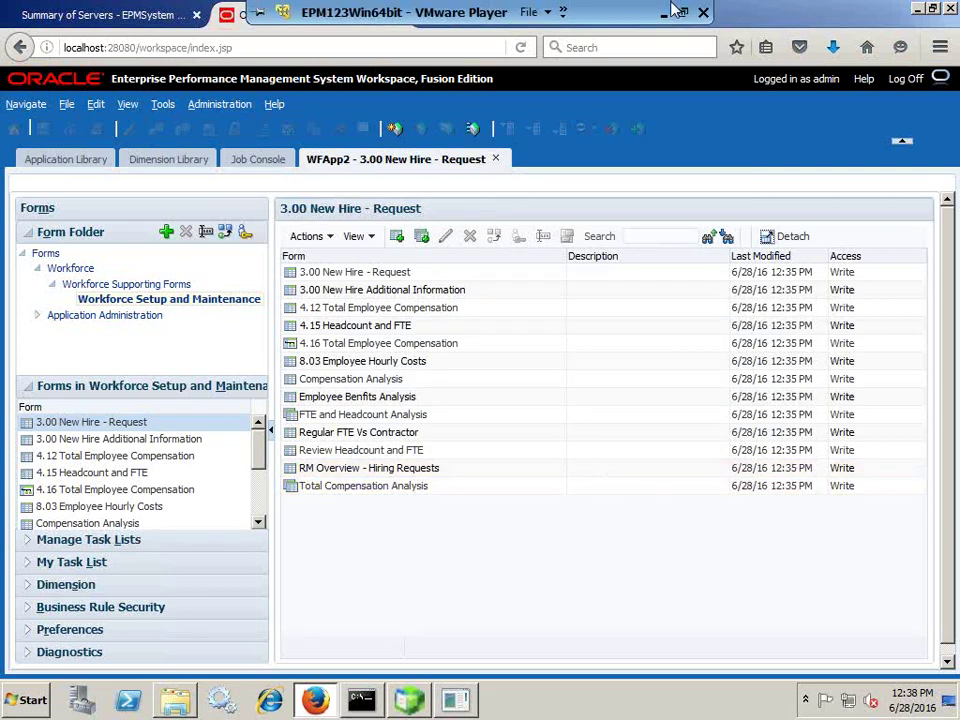
pyautogui.click(665, 14)
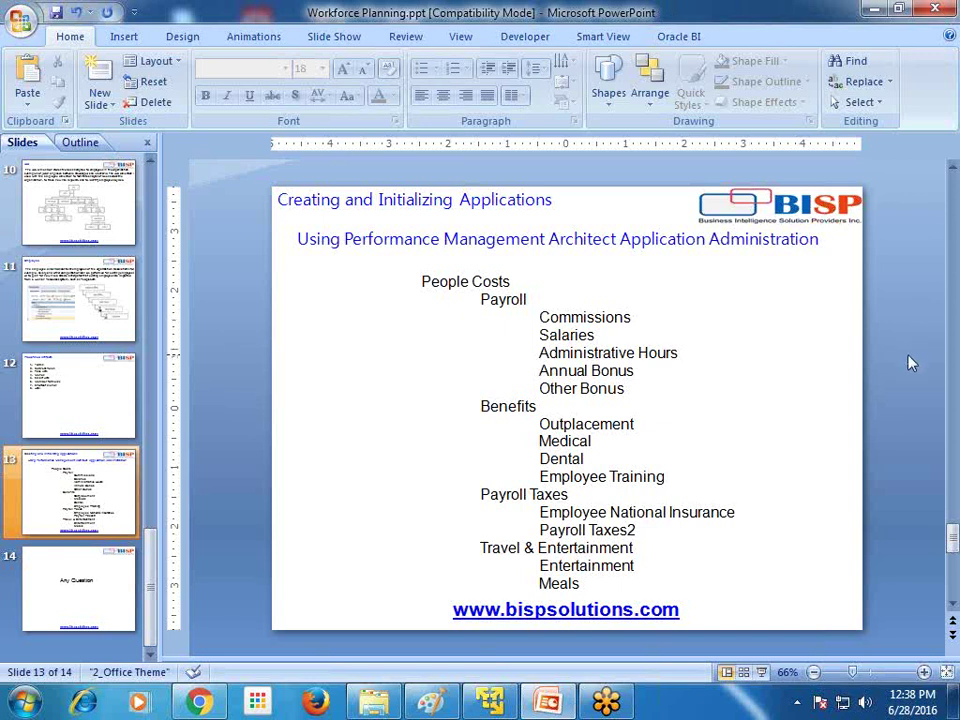
pyautogui.scroll(-1, 911, 364)
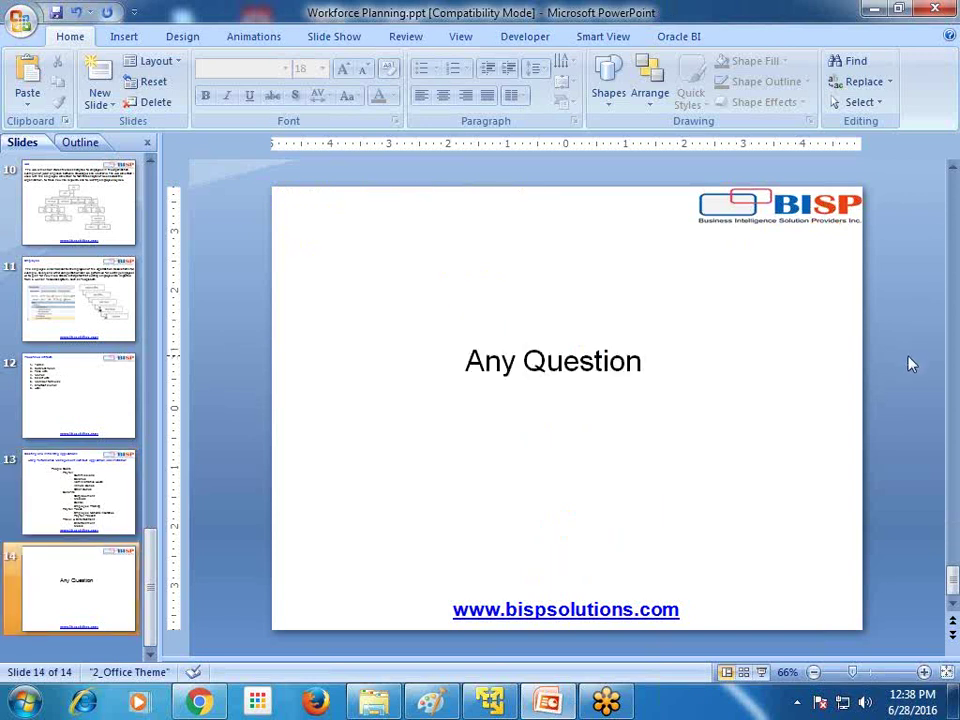